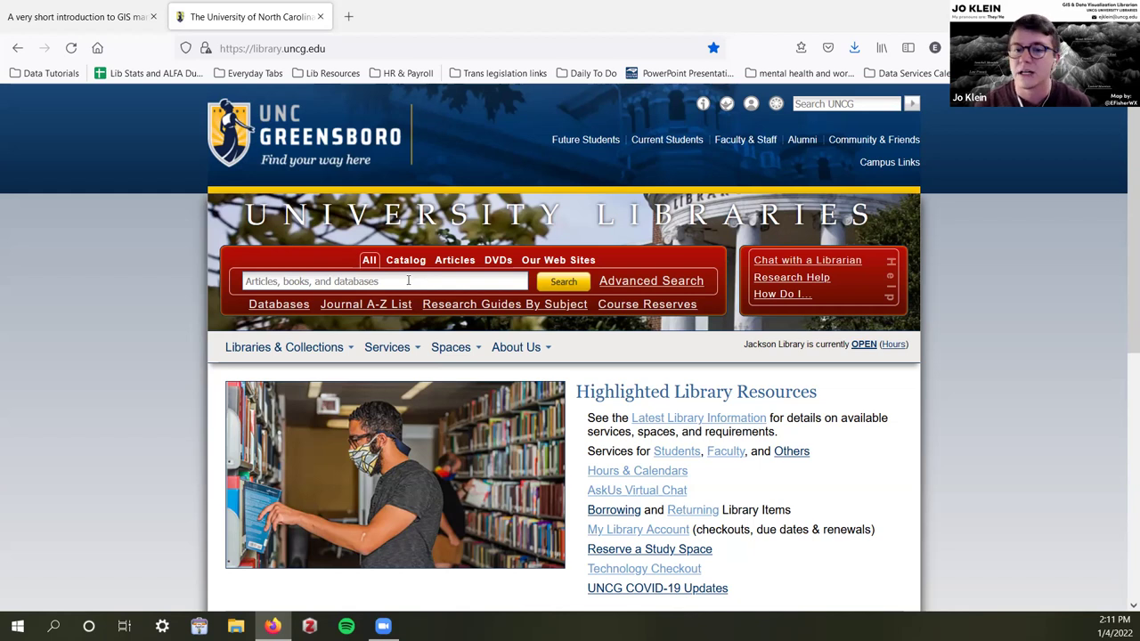
- Go from the UNCG library homepage to the A-Z Databases list
{"action": "left_click", "coordinate": [295, 49]}
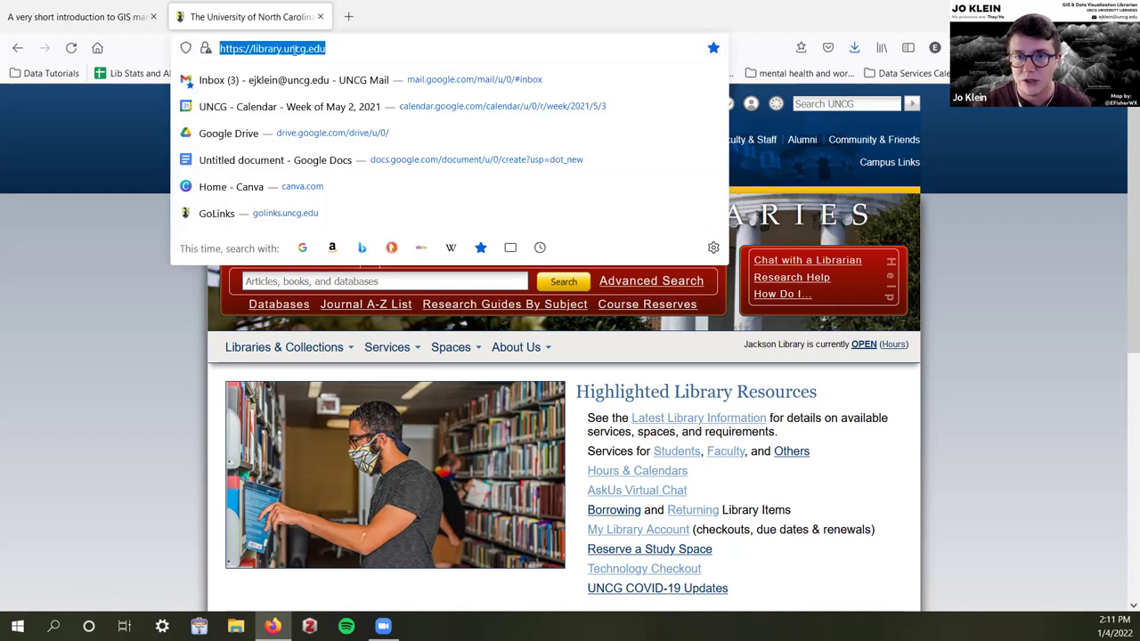
{"action": "left_click", "coordinate": [339, 48]}
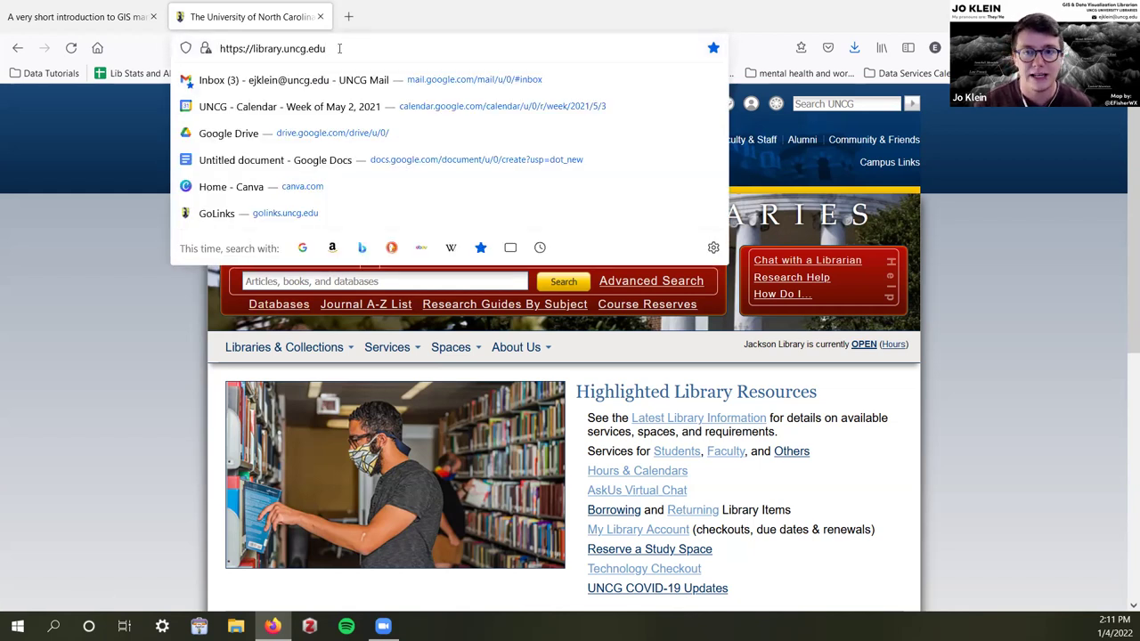
{"action": "left_click", "coordinate": [160, 405]}
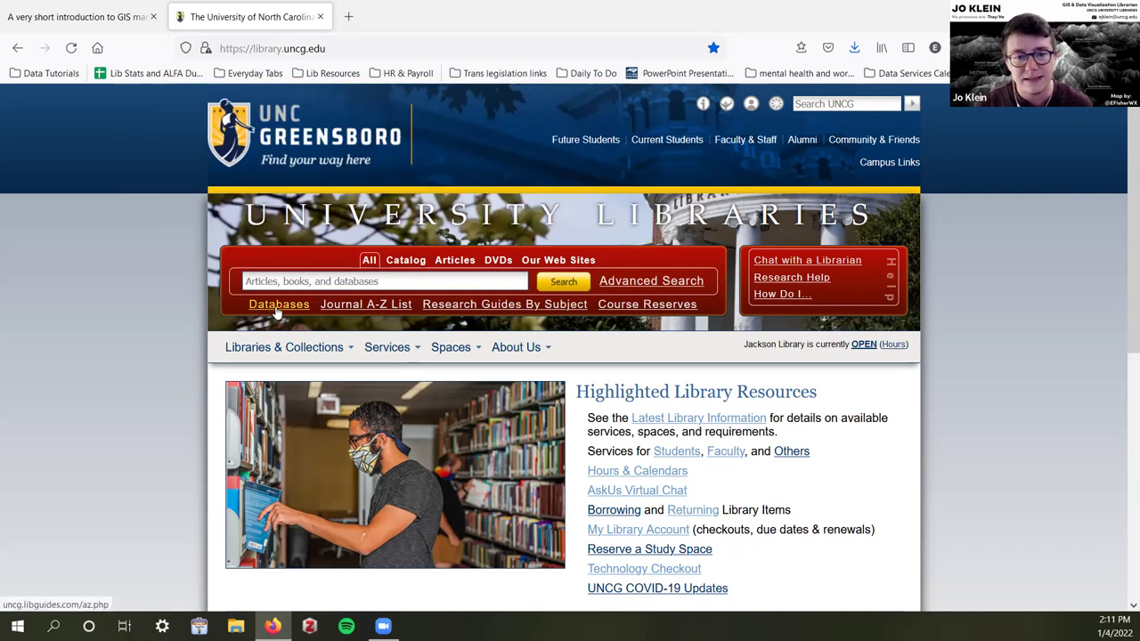
{"action": "left_click", "coordinate": [278, 307]}
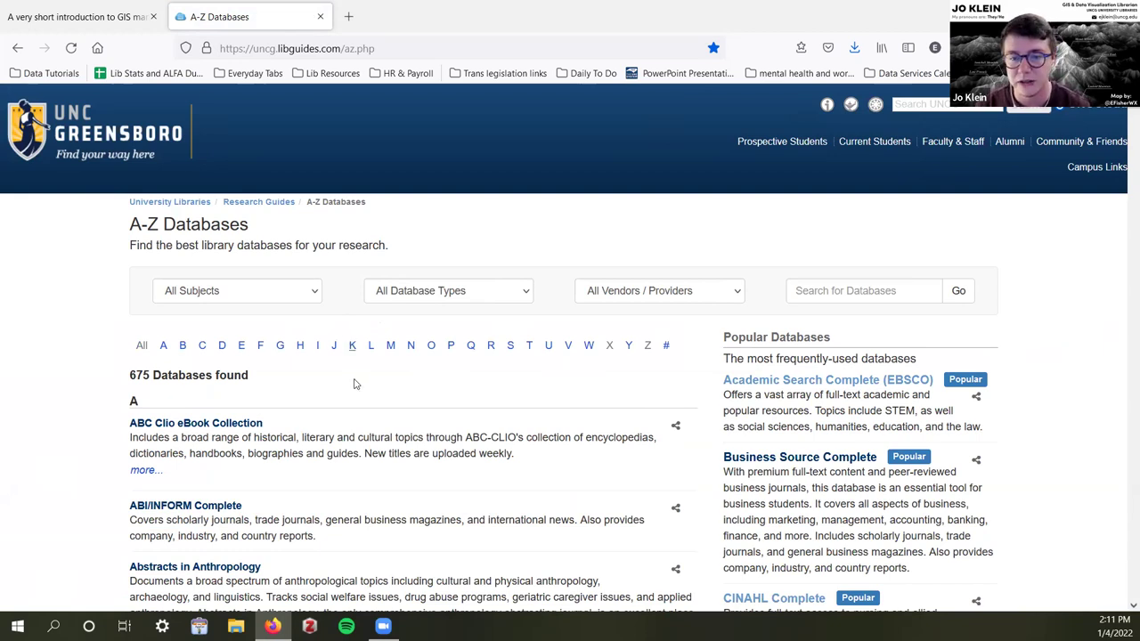
- Filter the A-Z Databases list to titles starting with P
{"action": "left_click", "coordinate": [451, 347]}
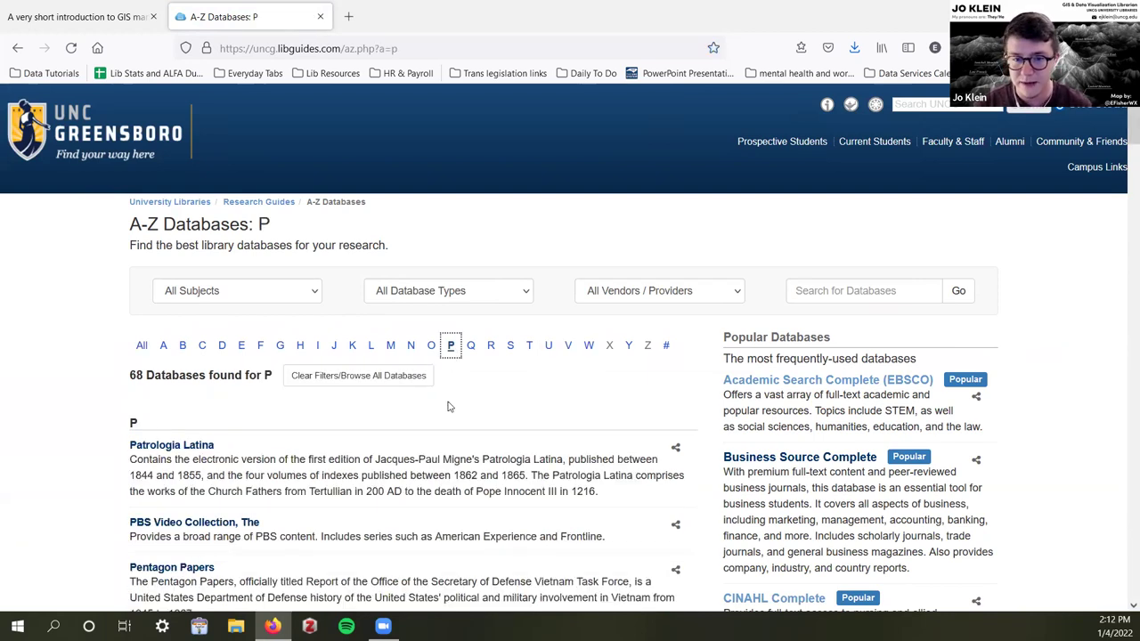
{"action": "scroll", "coordinate": [450, 407], "scroll_direction": "down", "scroll_amount": 1}
{"action": "scroll", "coordinate": [425, 401], "scroll_direction": "down", "scroll_amount": 3}
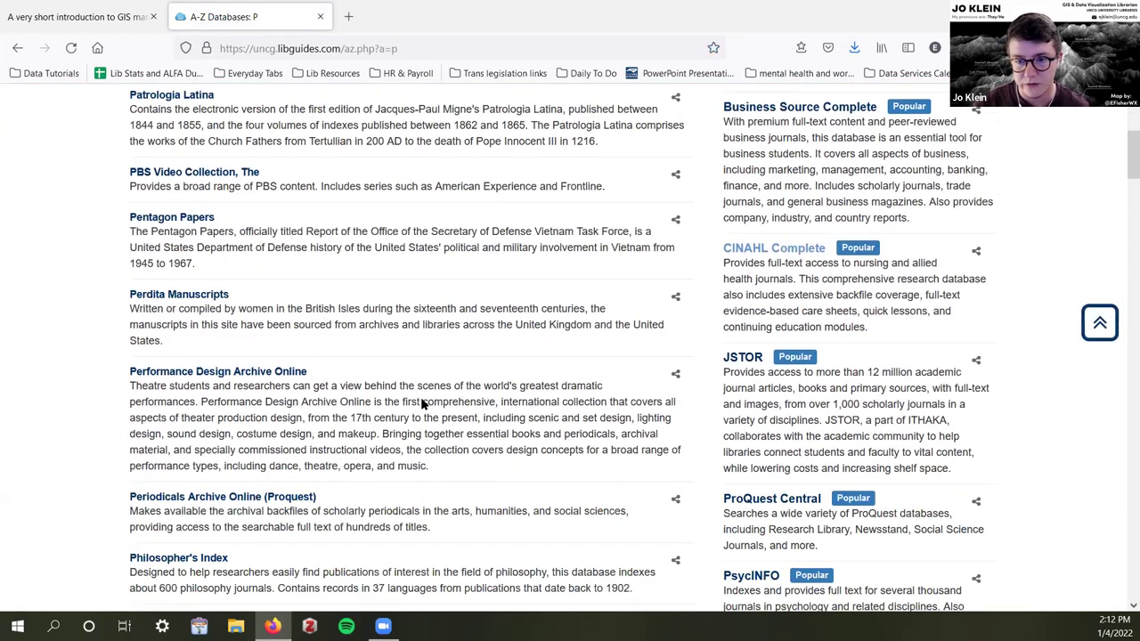
{"action": "scroll", "coordinate": [424, 401], "scroll_direction": "up", "scroll_amount": 5}
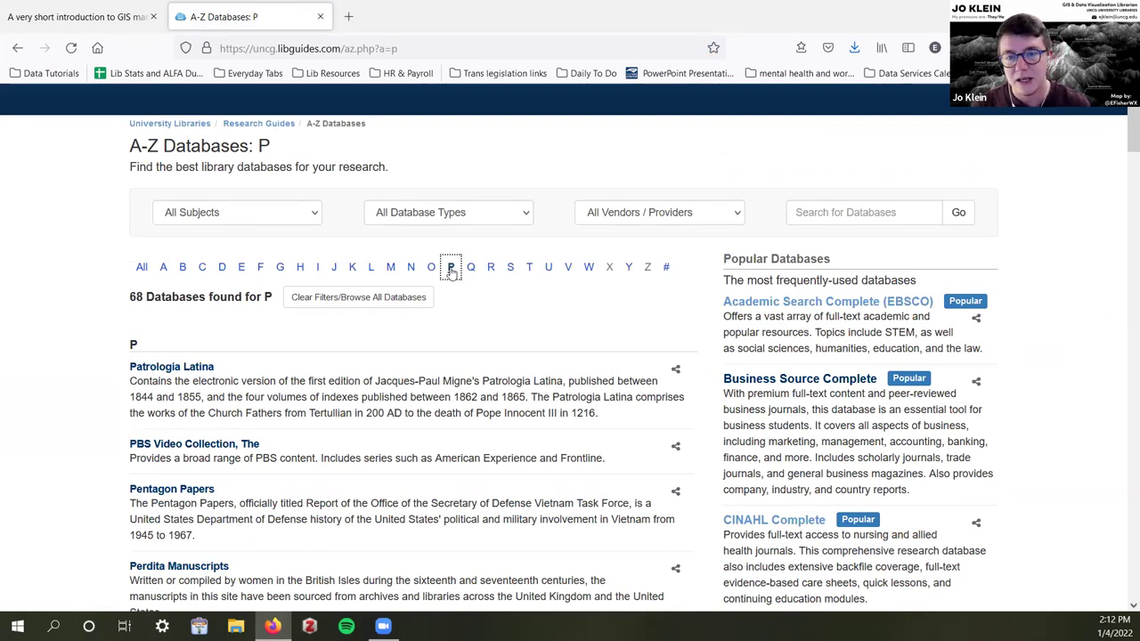
- Search the databases for 'policymap', then for 'policy map'
{"action": "left_click", "coordinate": [802, 214]}
{"action": "type", "text": "policy"}
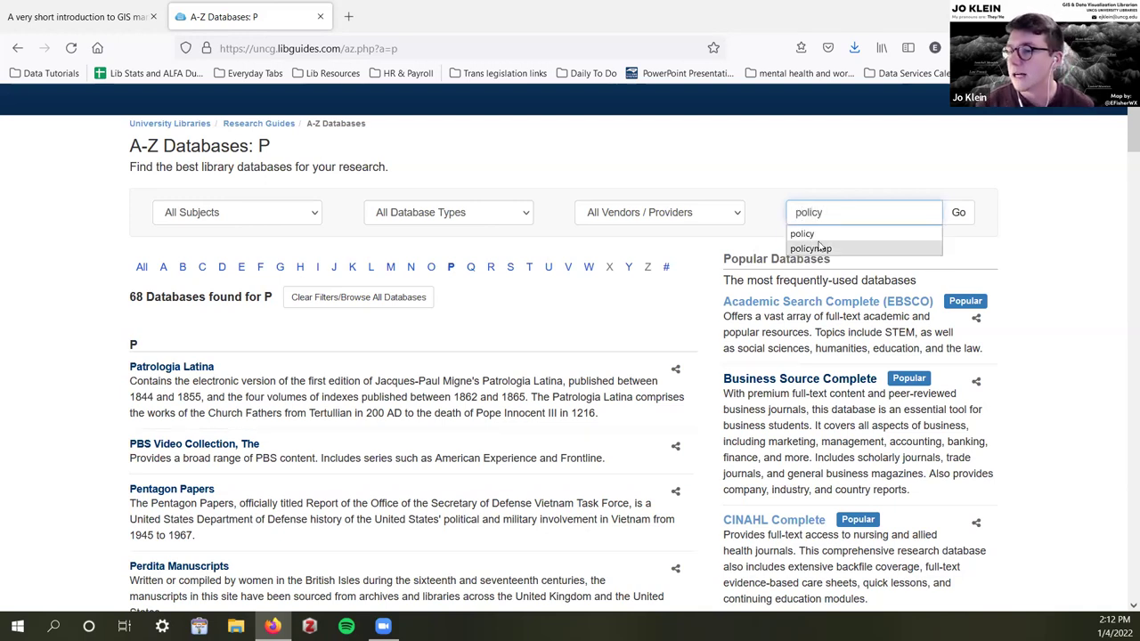
{"action": "left_click", "coordinate": [824, 248]}
{"action": "left_click", "coordinate": [959, 213]}
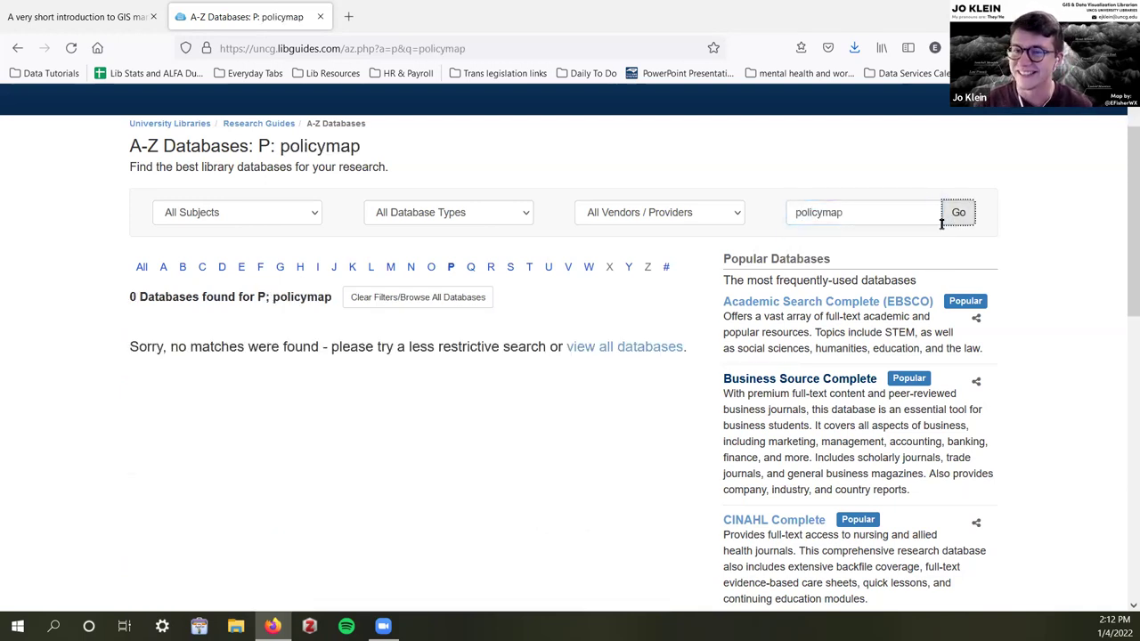
{"action": "left_click", "coordinate": [822, 212]}
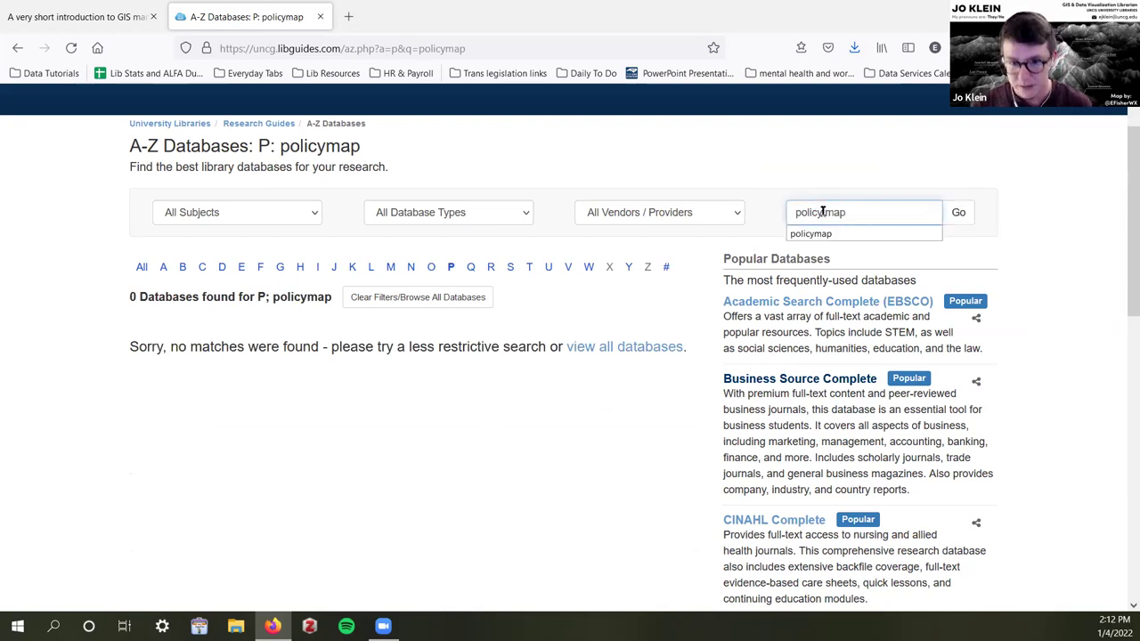
{"action": "key", "text": "Return"}
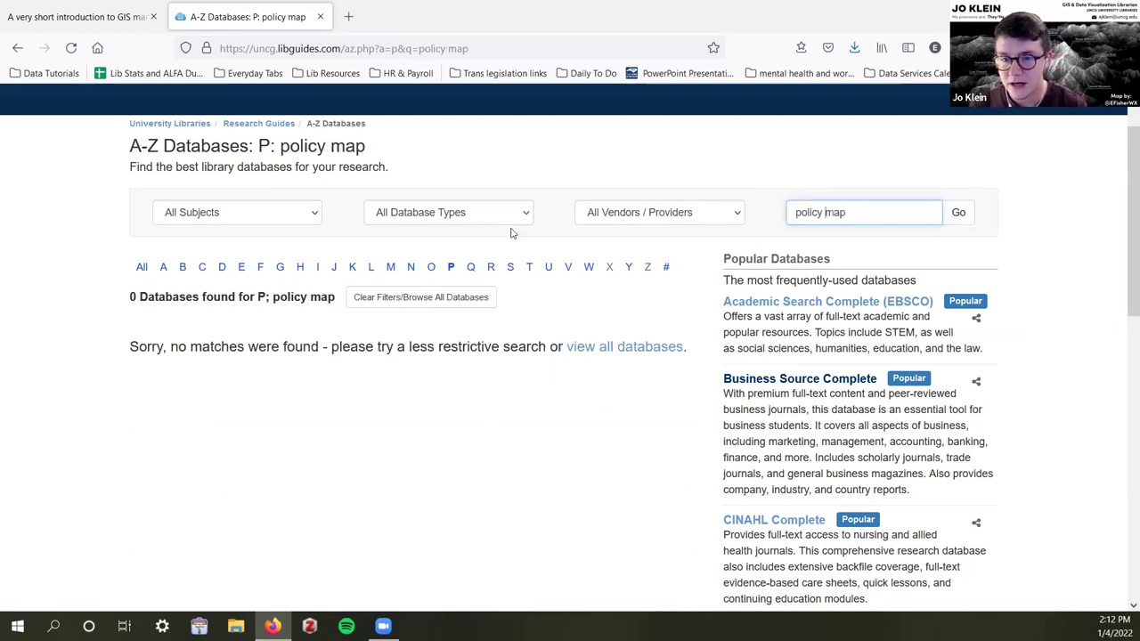
- Clear the filters and search all databases for 'policy'
{"action": "left_click", "coordinate": [470, 298]}
{"action": "left_click", "coordinate": [875, 212]}
{"action": "type", "text": "policy"}
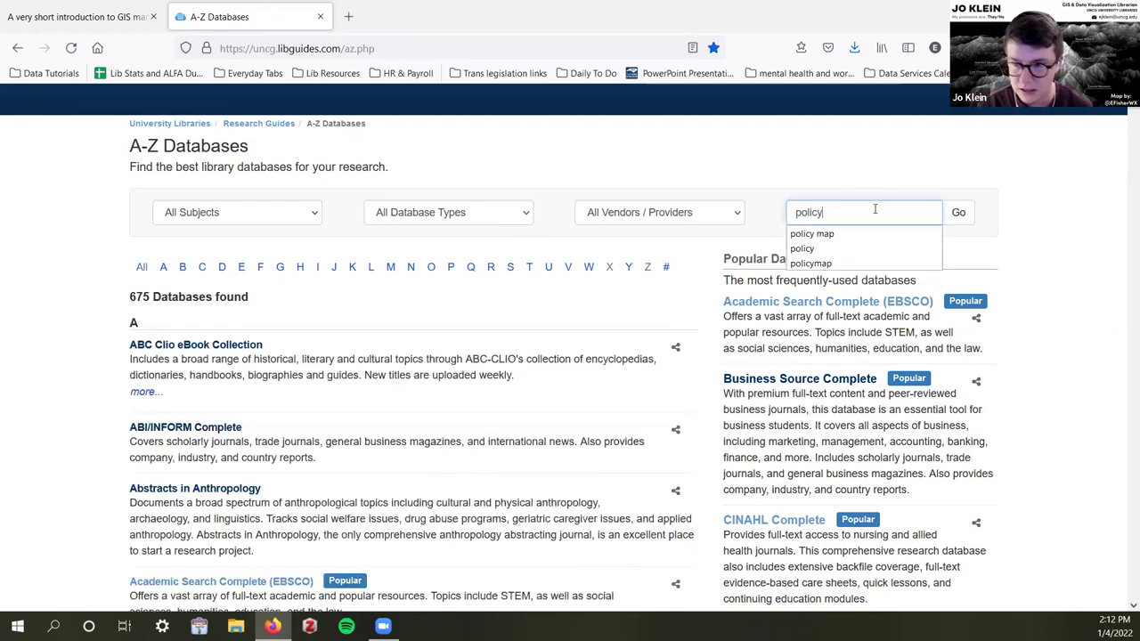
{"action": "key", "text": "Return"}
{"action": "scroll", "coordinate": [472, 444], "scroll_direction": "down", "scroll_amount": 5}
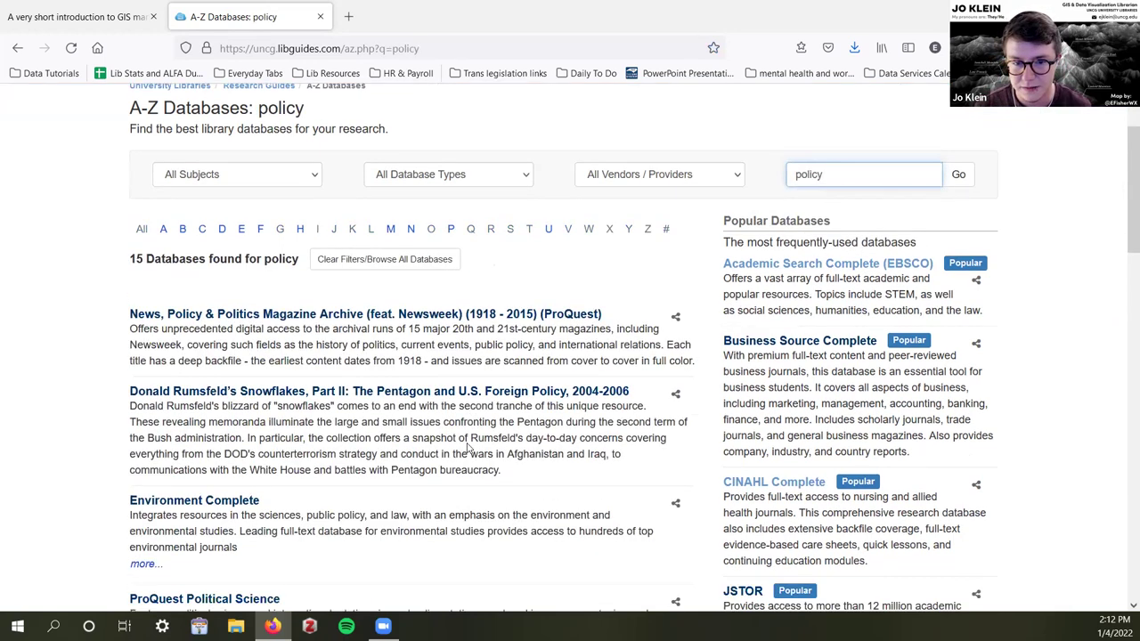
{"action": "scroll", "coordinate": [457, 437], "scroll_direction": "down", "scroll_amount": 10}
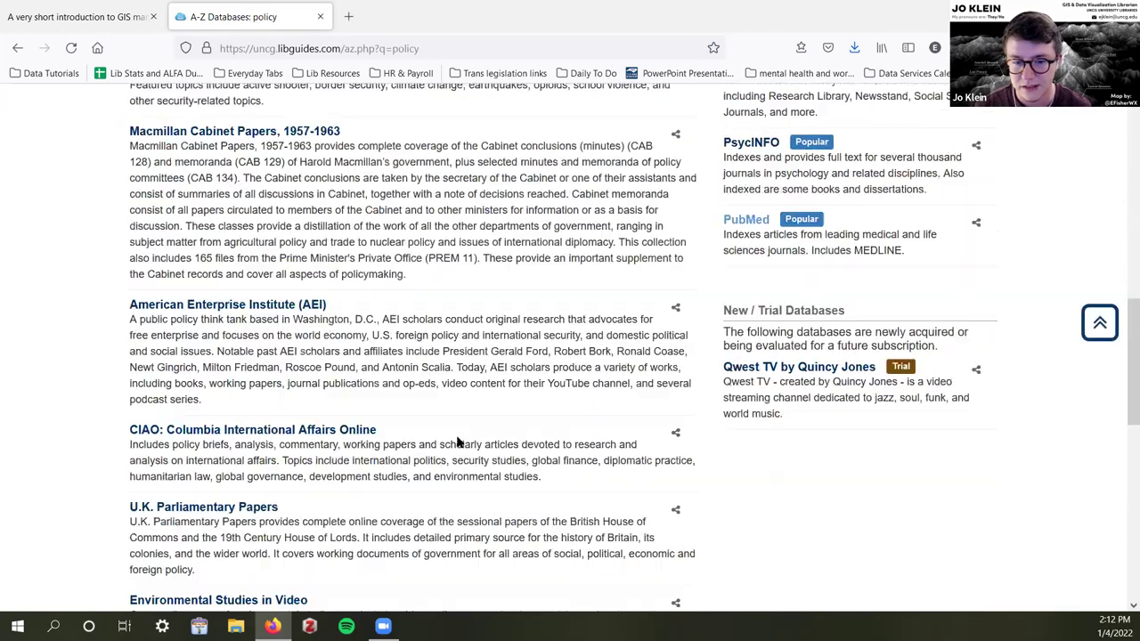
{"action": "scroll", "coordinate": [461, 449], "scroll_direction": "up", "scroll_amount": 4}
{"action": "scroll", "coordinate": [461, 453], "scroll_direction": "up", "scroll_amount": 8}
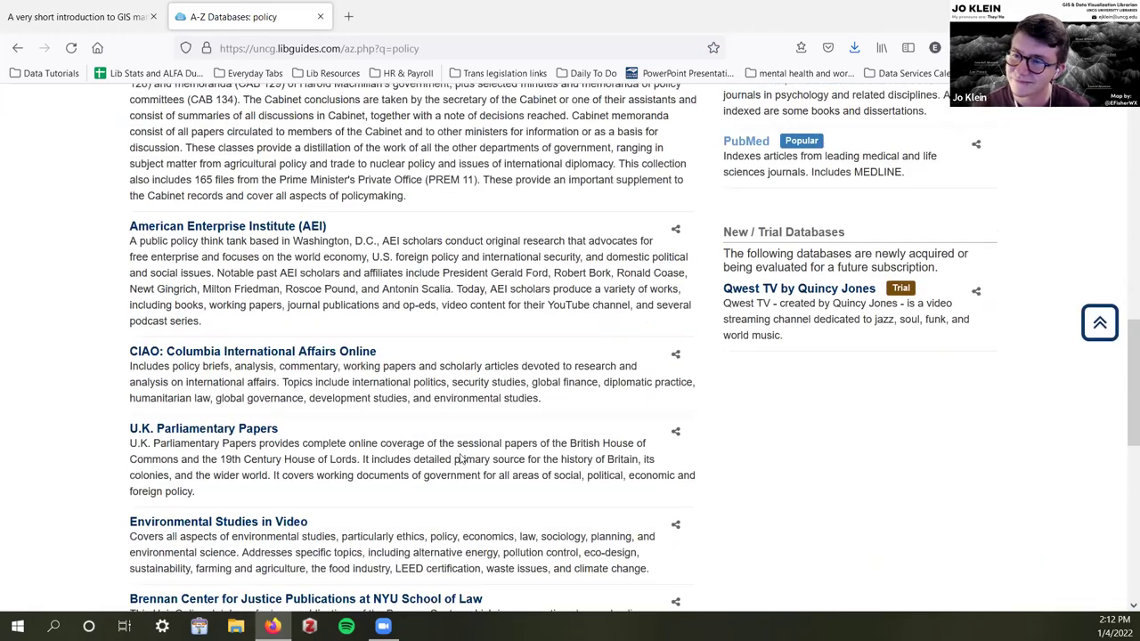
- Limit the results to P titles and delete the 'policy' search term
{"action": "left_click", "coordinate": [451, 347]}
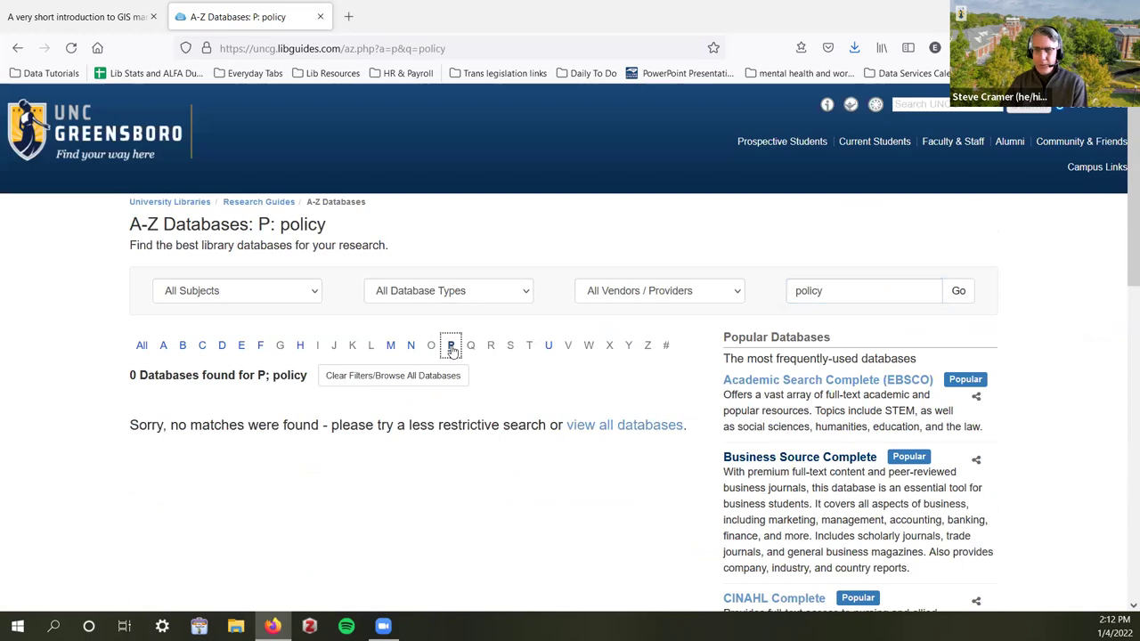
{"action": "left_click_drag", "start_coordinate": [878, 295], "coordinate": [735, 296]}
{"action": "key", "text": "BackSpace"}
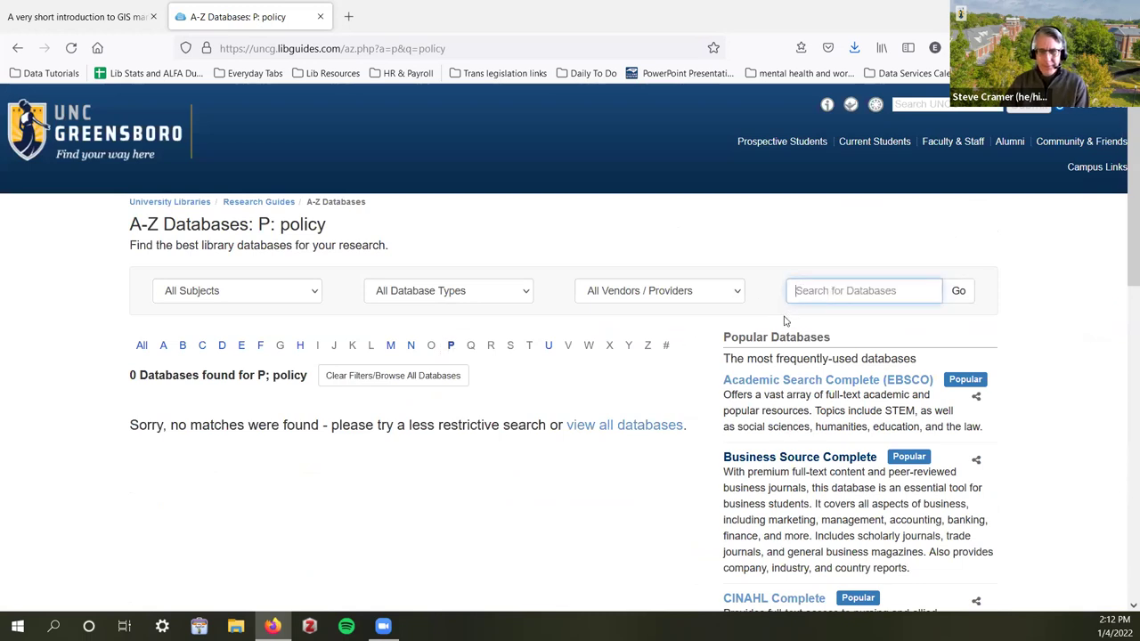
{"action": "scroll", "coordinate": [387, 478], "scroll_direction": "down", "scroll_amount": 8}
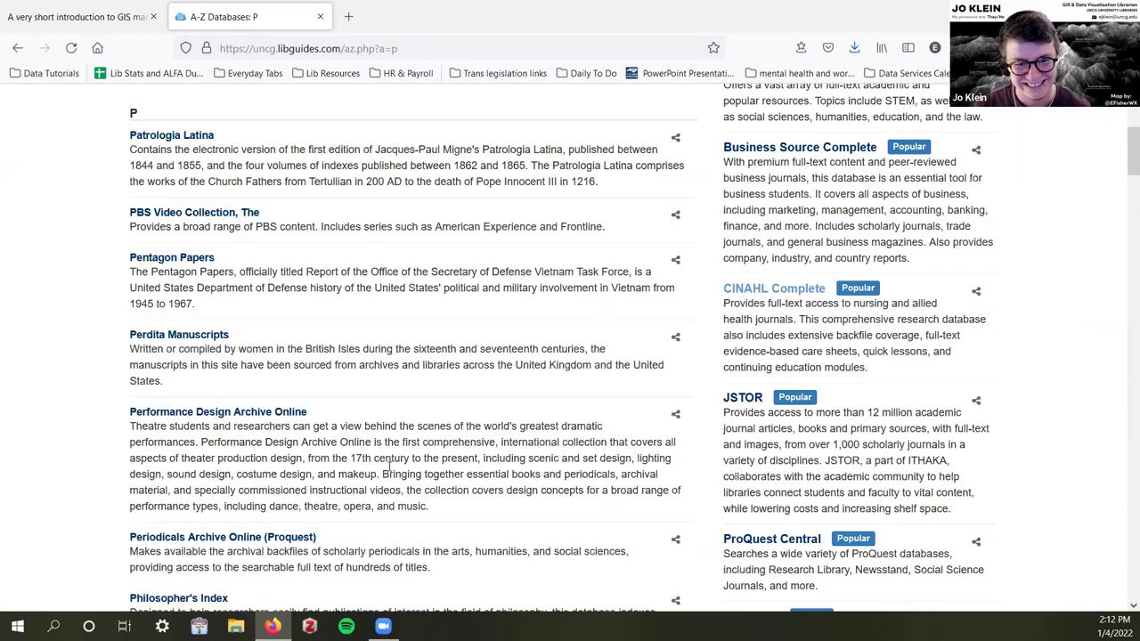
- Launch PolicyMap from the P database list and bring the map's bottom toolbar into view
{"action": "left_click", "coordinate": [154, 421]}
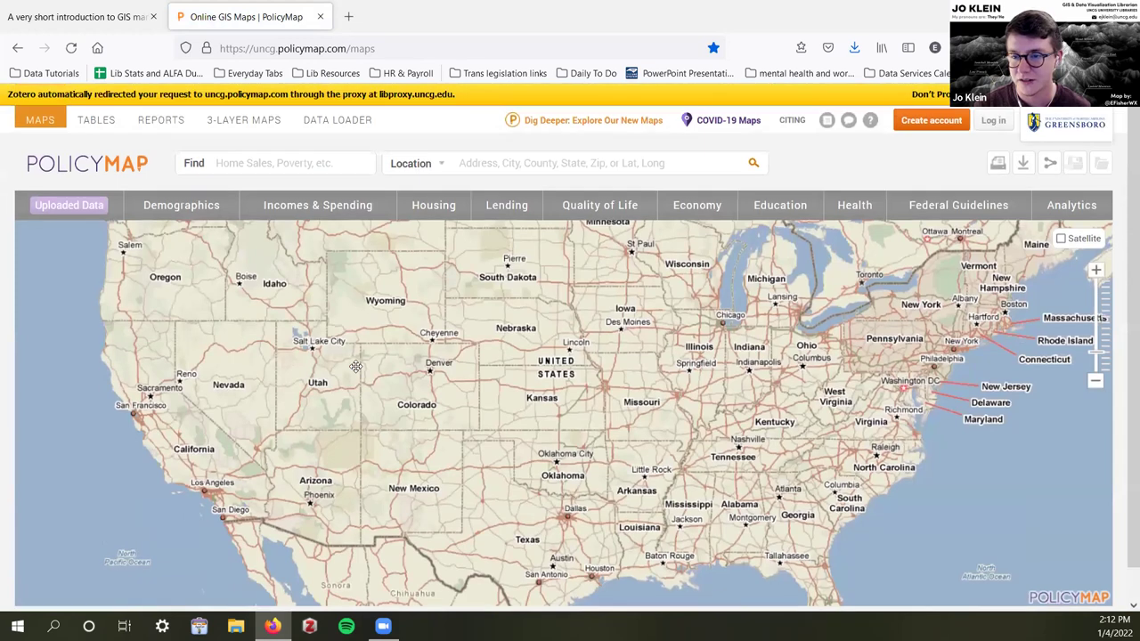
{"action": "scroll", "coordinate": [810, 153], "scroll_direction": "down", "scroll_amount": 1}
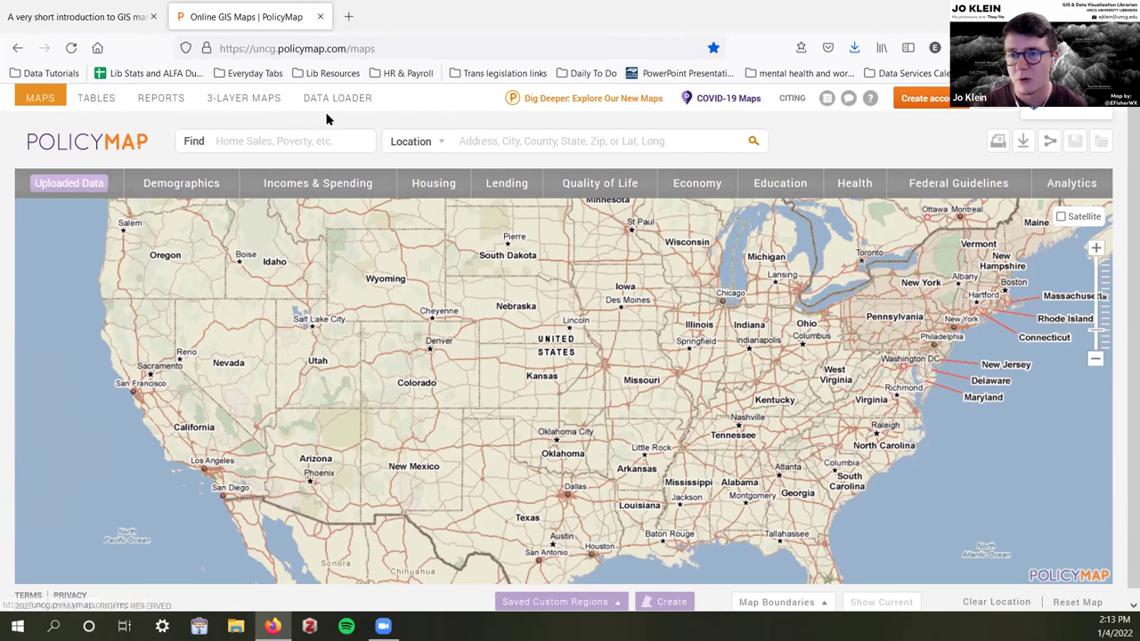
- Open the Dig Deeper maps, collapse the data panel and remove the orange boundary
{"action": "left_click", "coordinate": [613, 100]}
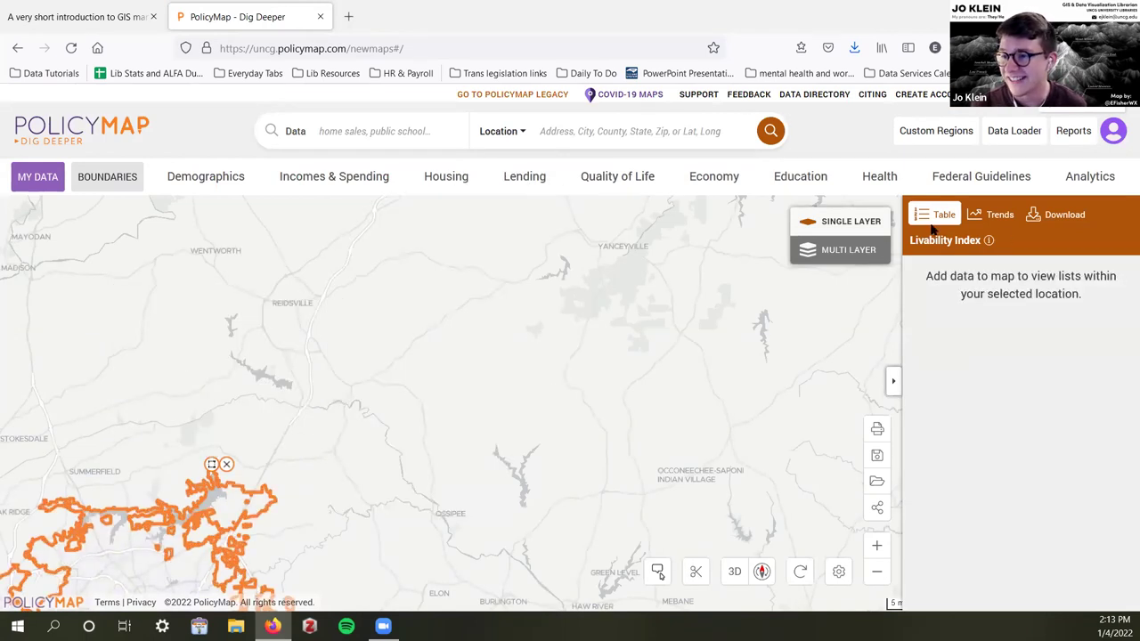
{"action": "left_click", "coordinate": [891, 388]}
{"action": "left_click", "coordinate": [227, 465]}
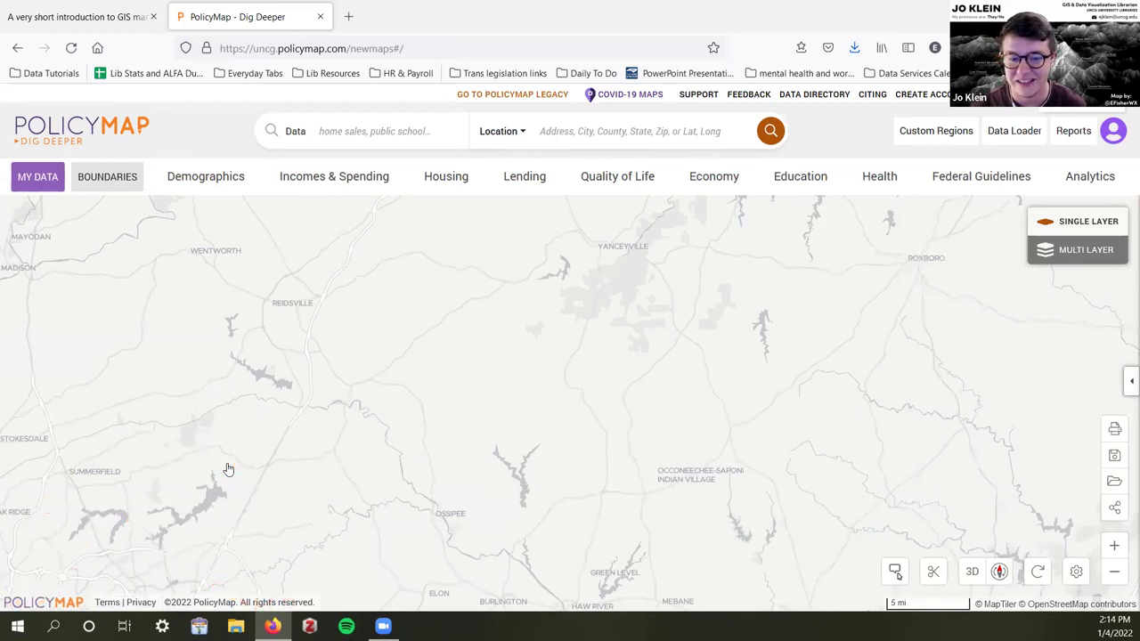
{"action": "scroll", "coordinate": [400, 431], "scroll_direction": "down", "scroll_amount": 2}
{"action": "scroll", "coordinate": [400, 431], "scroll_direction": "down", "scroll_amount": 3}
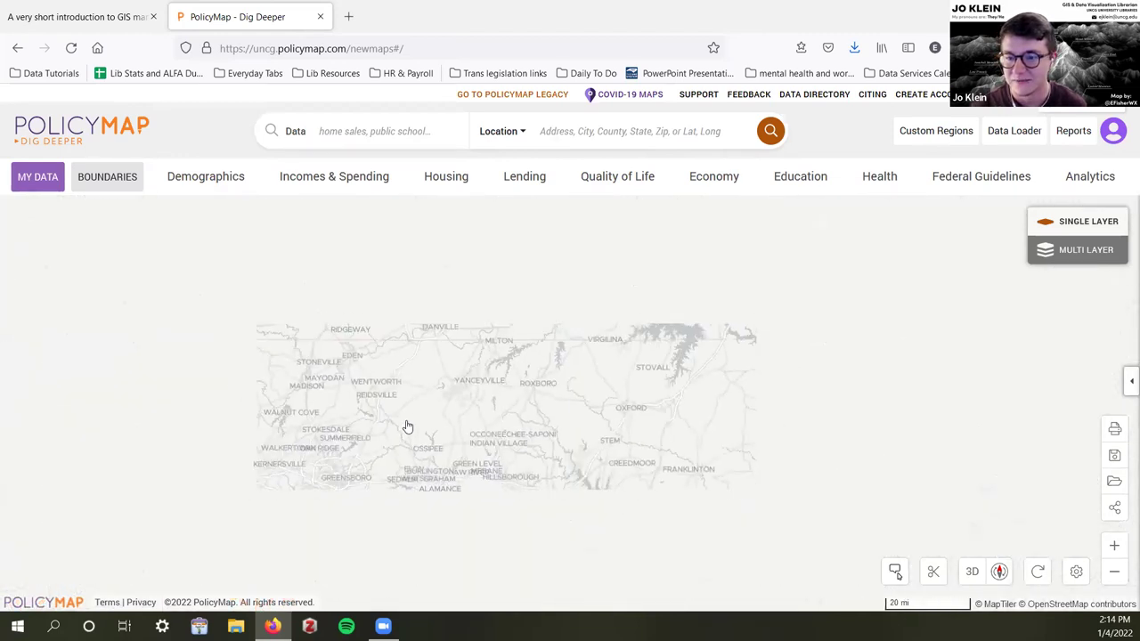
- Switch the base map to Standard and pan to the central and eastern US
{"action": "left_click", "coordinate": [1076, 571]}
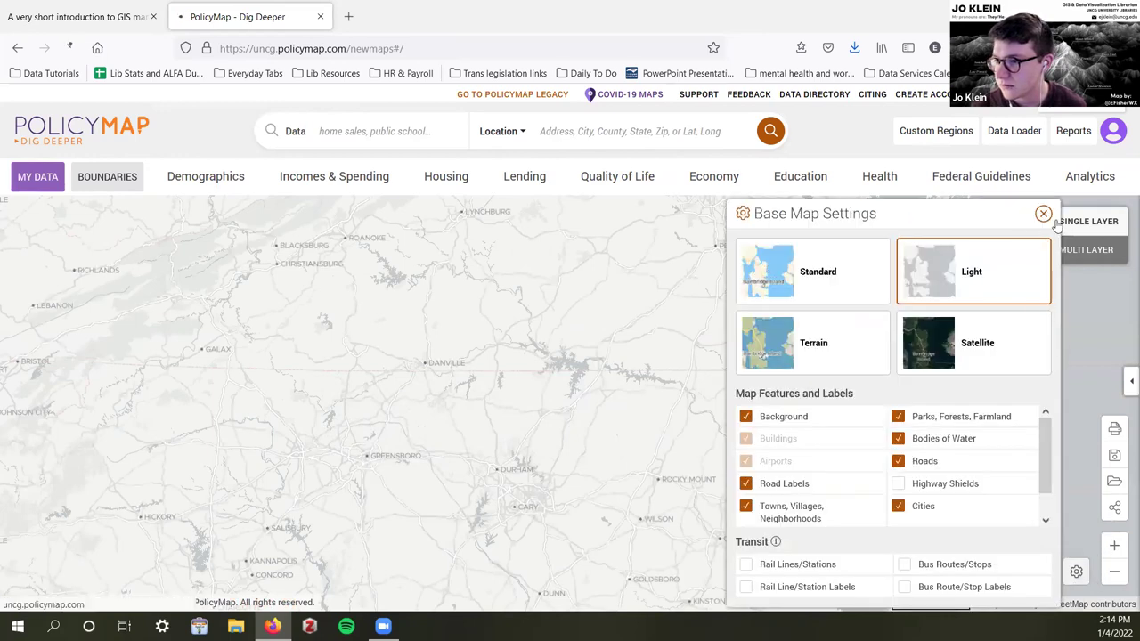
{"action": "left_click", "coordinate": [767, 270]}
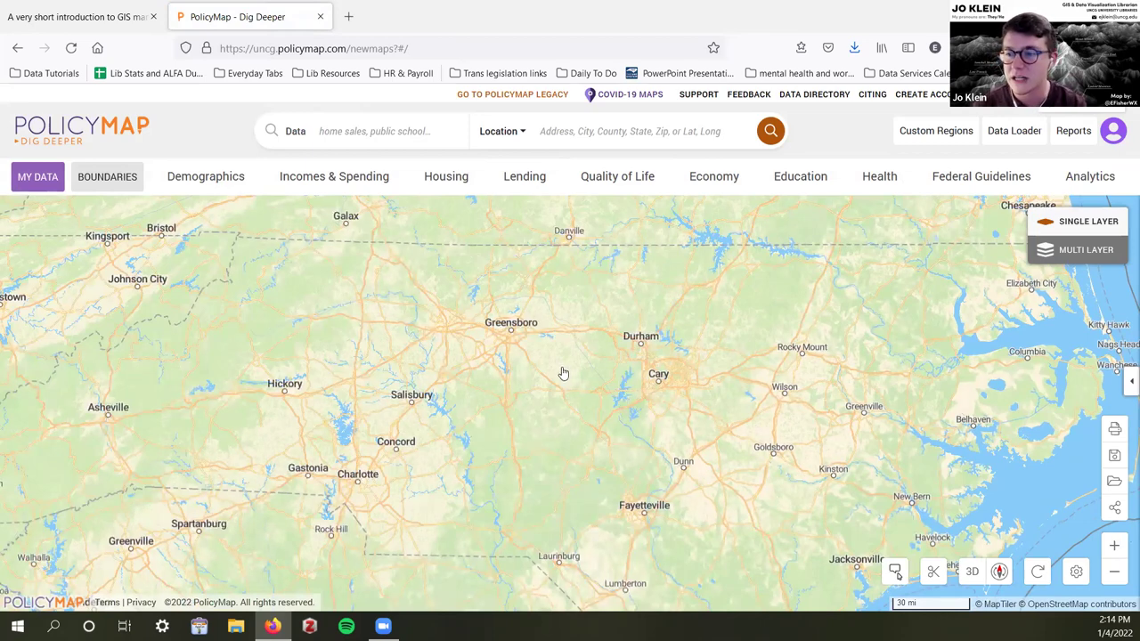
{"action": "scroll", "coordinate": [561, 374], "scroll_direction": "up", "scroll_amount": 1}
{"action": "scroll", "coordinate": [550, 379], "scroll_direction": "up", "scroll_amount": 2}
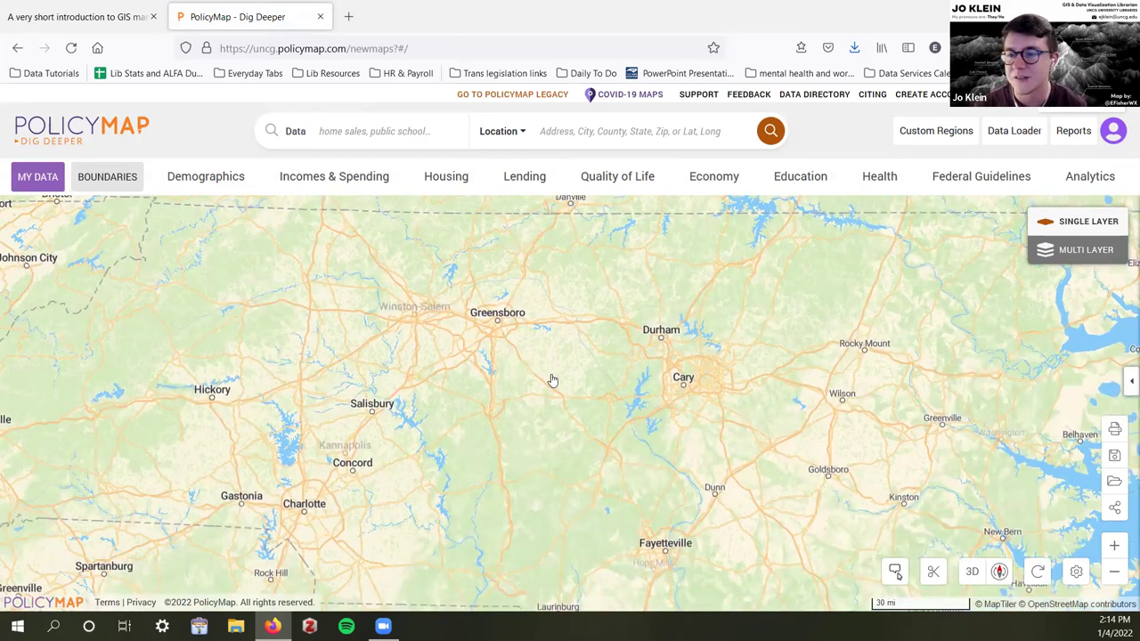
{"action": "scroll", "coordinate": [565, 396], "scroll_direction": "down", "scroll_amount": 5}
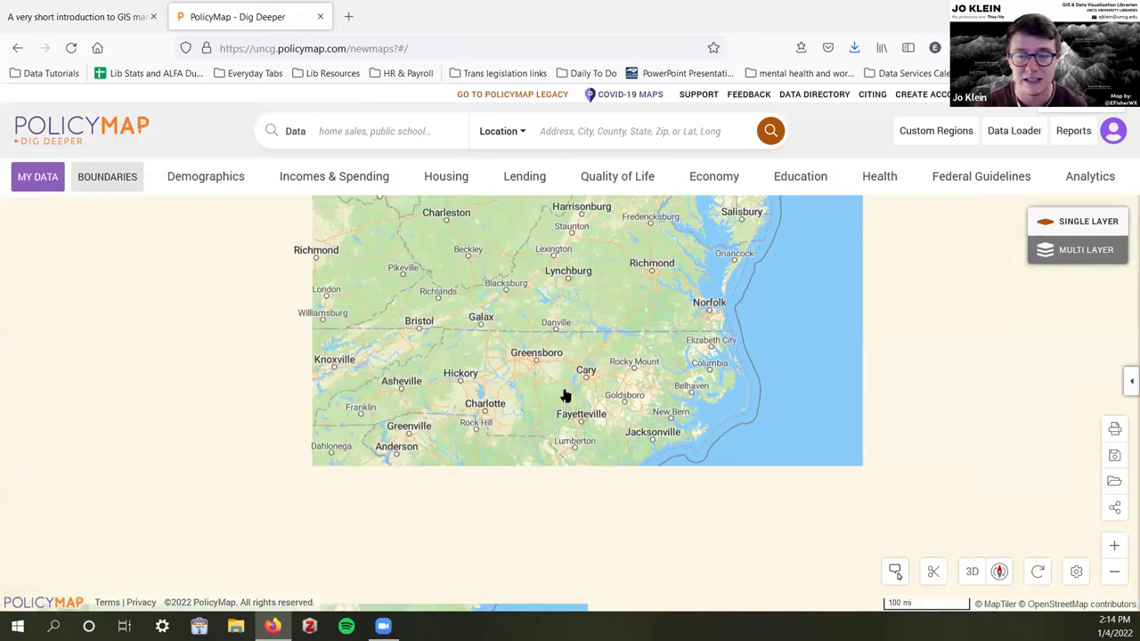
{"action": "scroll", "coordinate": [753, 353], "scroll_direction": "down", "scroll_amount": 2}
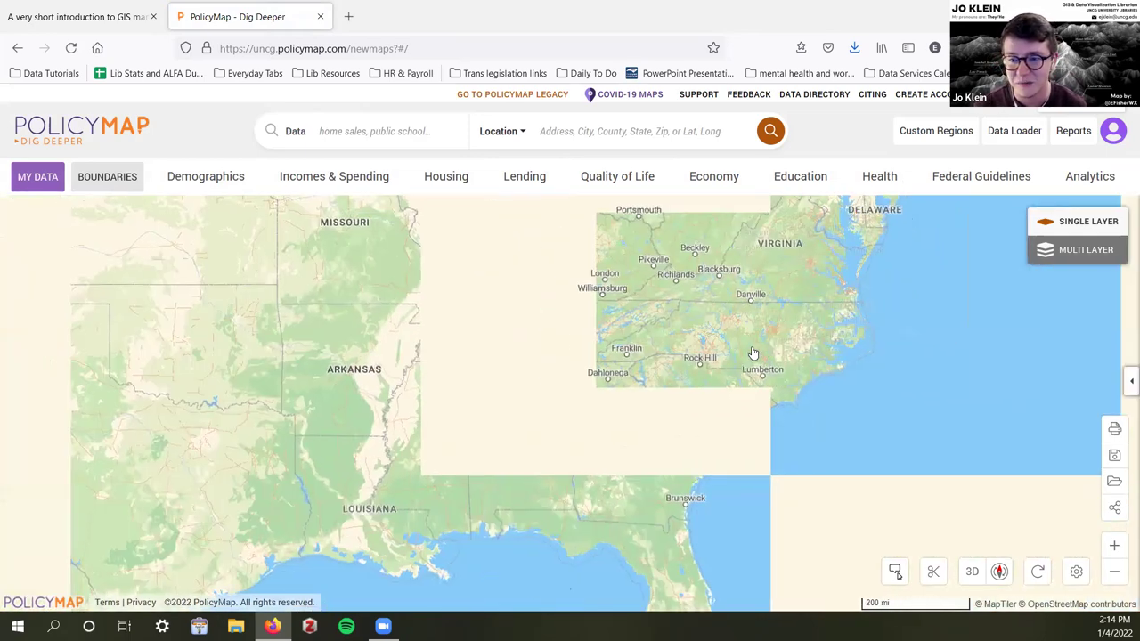
{"action": "scroll", "coordinate": [674, 373], "scroll_direction": "down", "scroll_amount": 1}
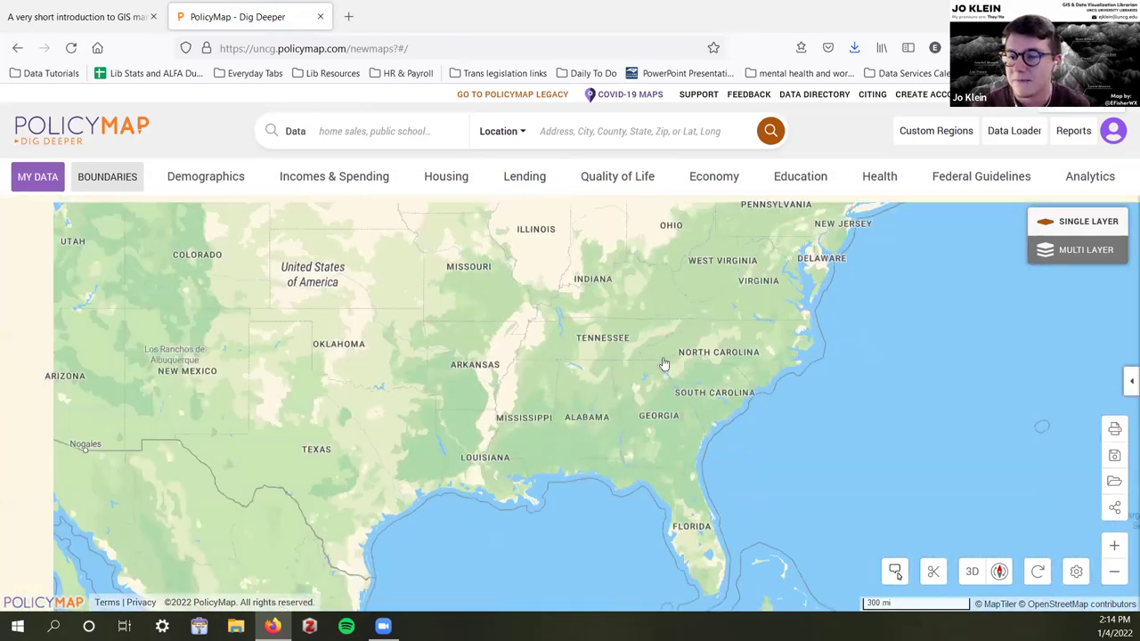
{"action": "left_click_drag", "start_coordinate": [637, 342], "coordinate": [707, 422]}
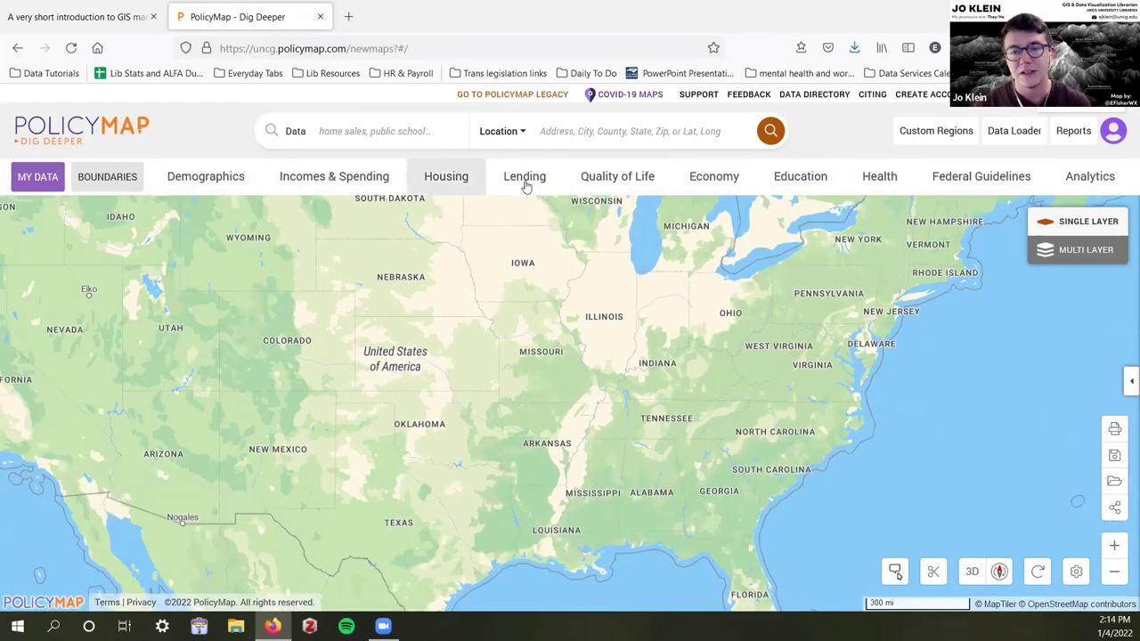
{"action": "left_click", "coordinate": [202, 180]}
{"action": "left_click", "coordinate": [112, 314]}
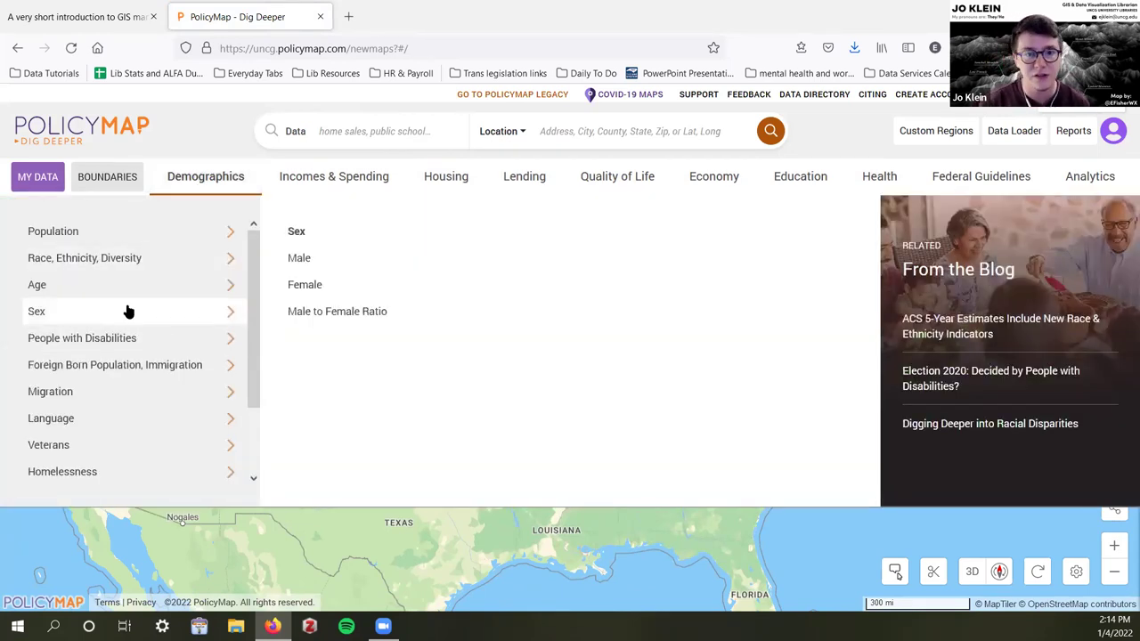
{"action": "left_click", "coordinate": [125, 236]}
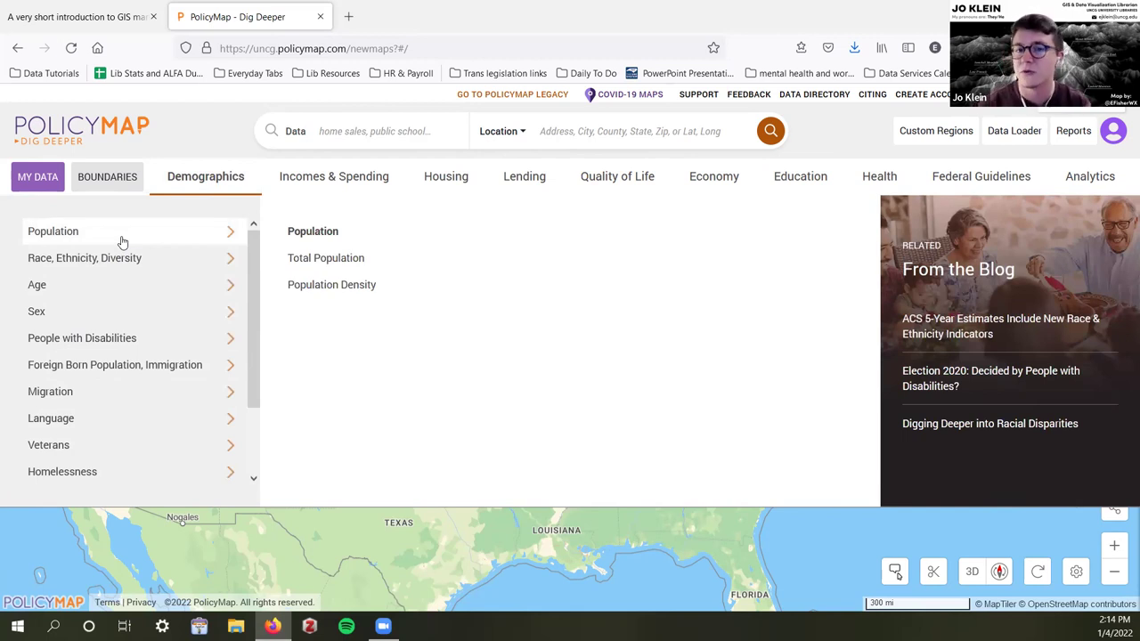
{"action": "left_click", "coordinate": [351, 181]}
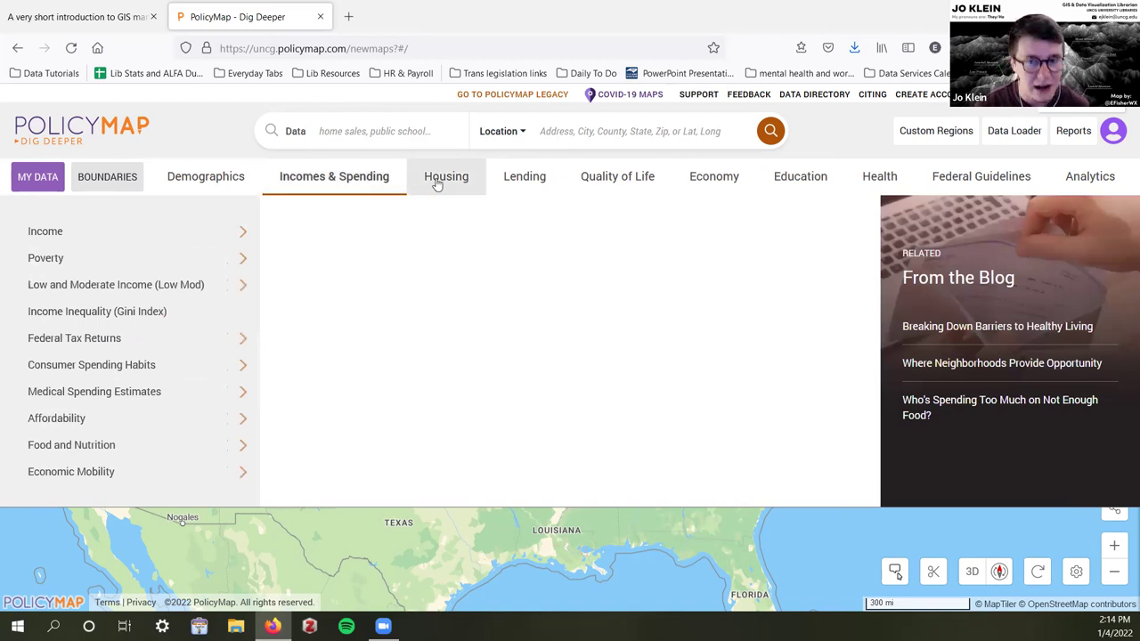
{"action": "left_click", "coordinate": [439, 182]}
{"action": "left_click", "coordinate": [526, 180]}
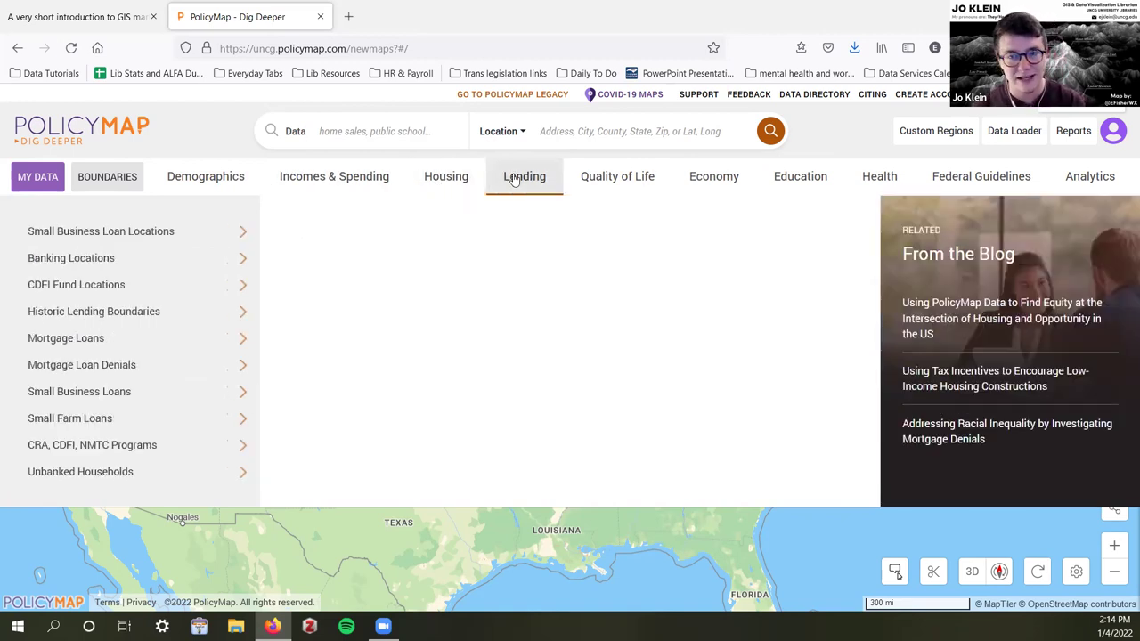
{"action": "left_click", "coordinate": [601, 188]}
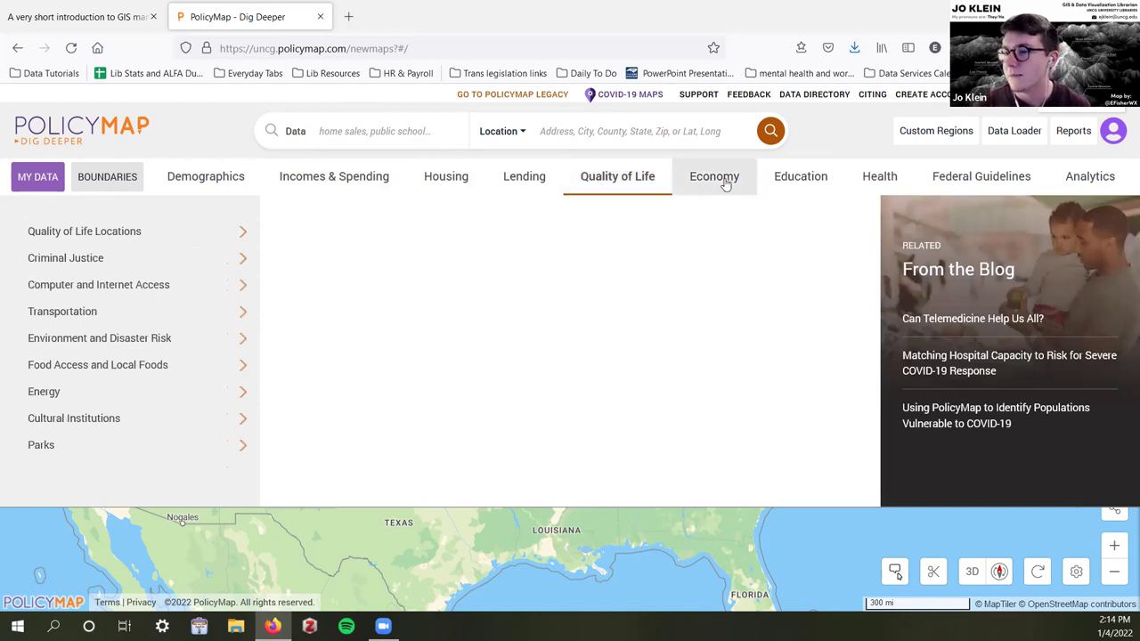
{"action": "left_click", "coordinate": [861, 180]}
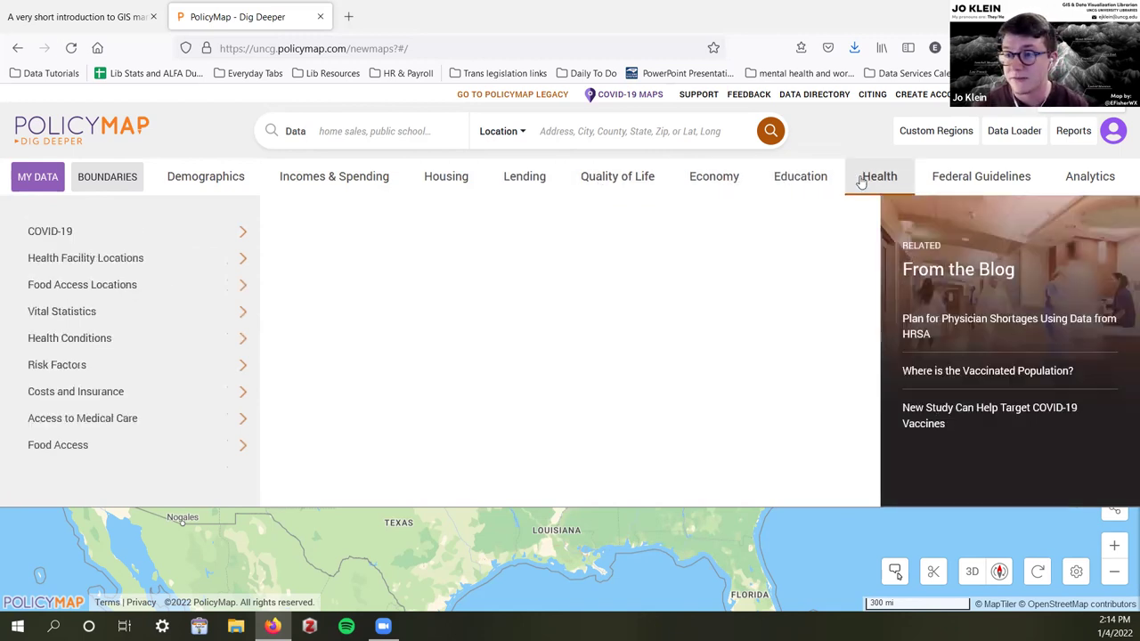
{"action": "left_click", "coordinate": [210, 233]}
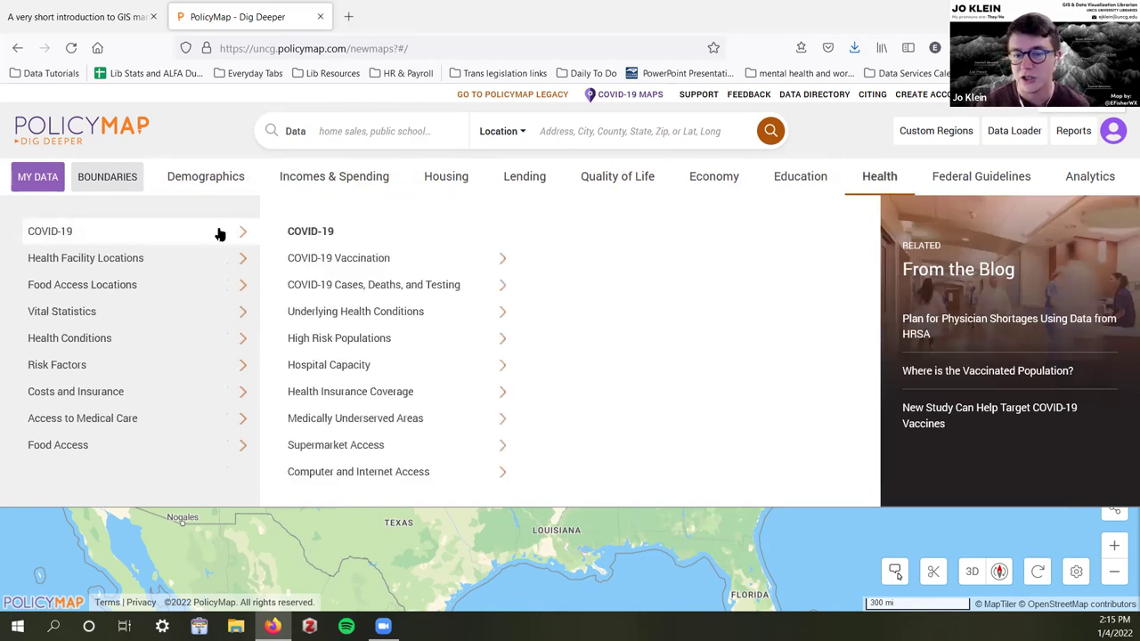
{"action": "left_click", "coordinate": [336, 458]}
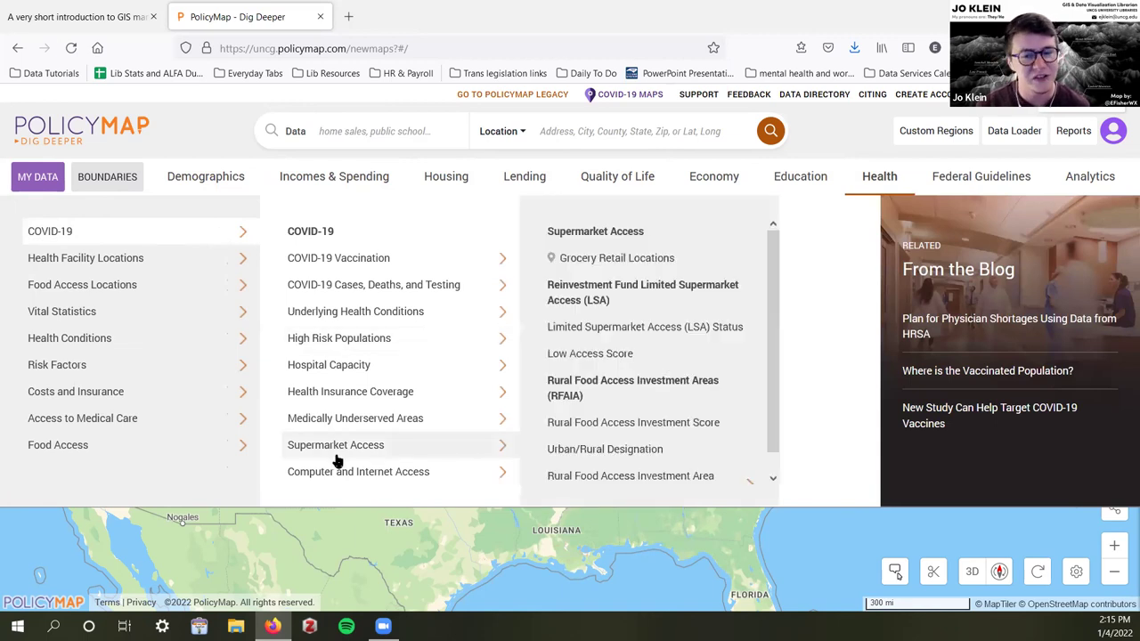
{"action": "left_click", "coordinate": [343, 337]}
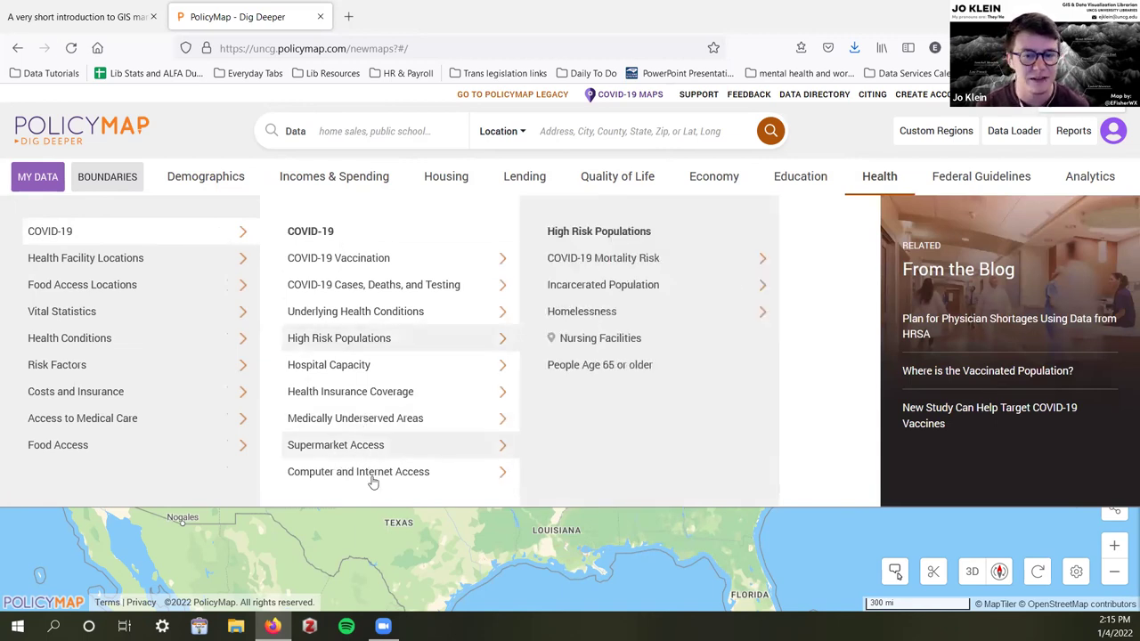
{"action": "left_click", "coordinate": [365, 473]}
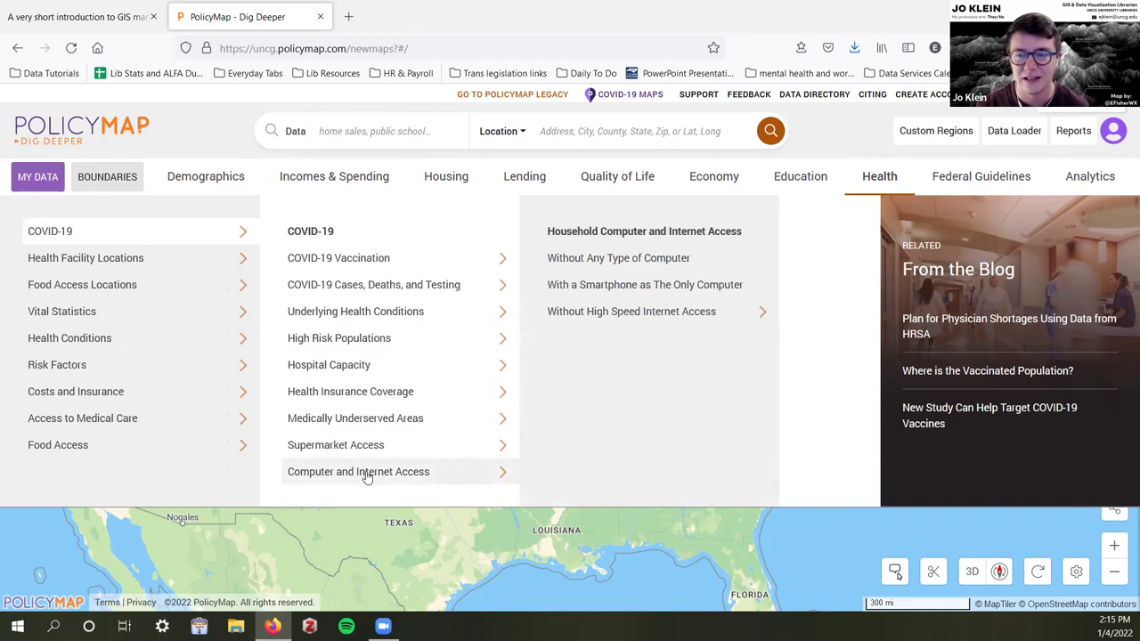
{"action": "left_click", "coordinate": [369, 336]}
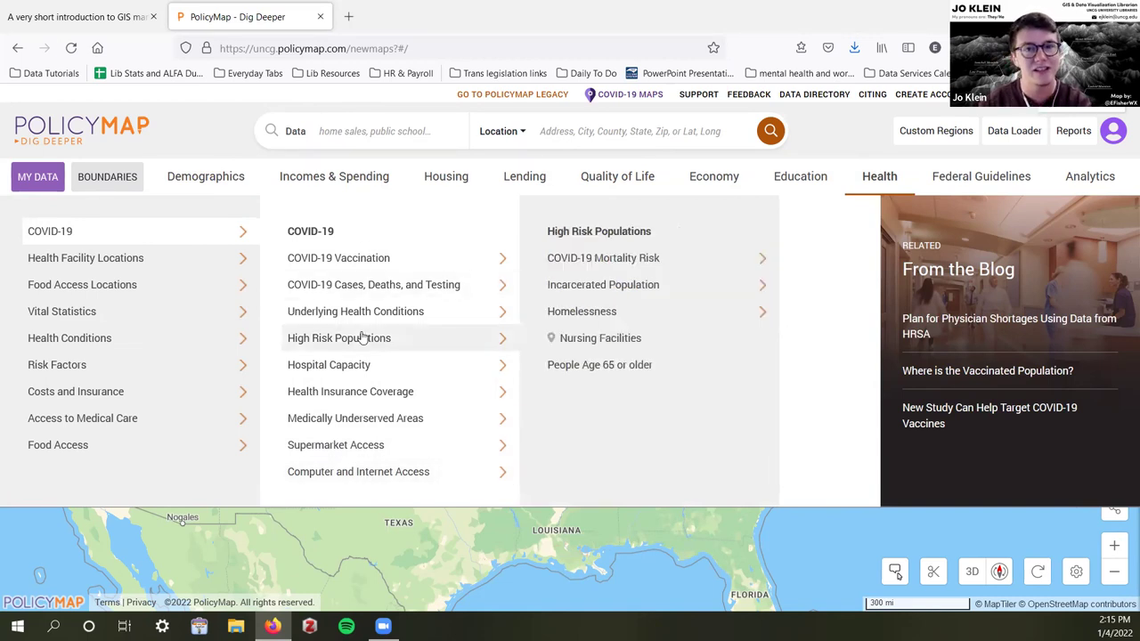
{"action": "left_click", "coordinate": [227, 135]}
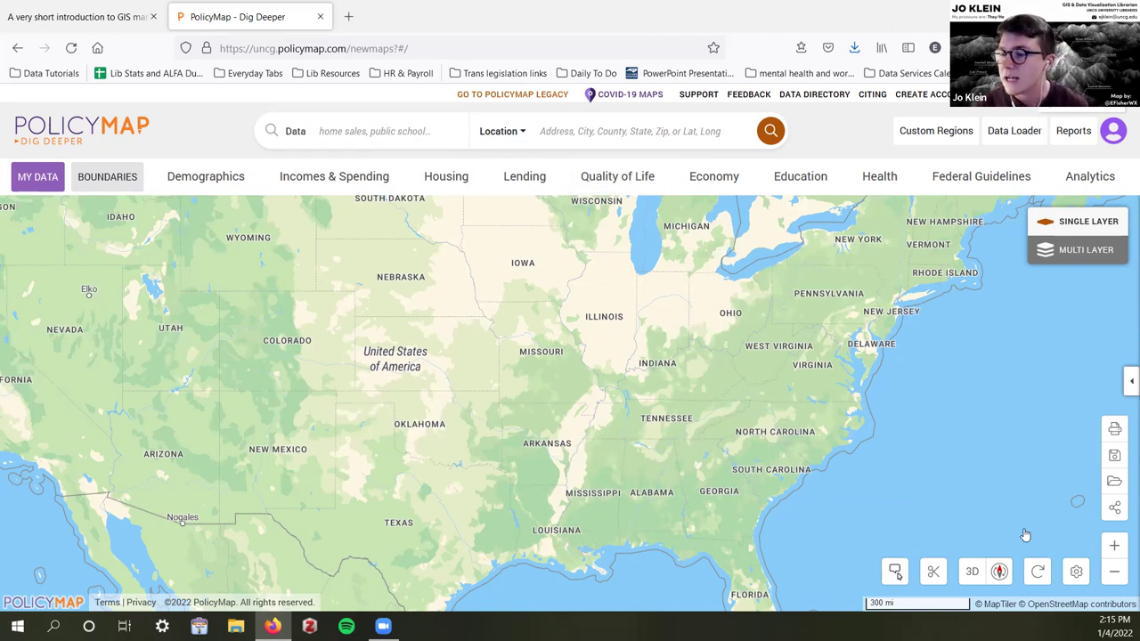
- Try the Light base map, revert to Standard, and pan to the US East Coast
{"action": "left_click", "coordinate": [1117, 570]}
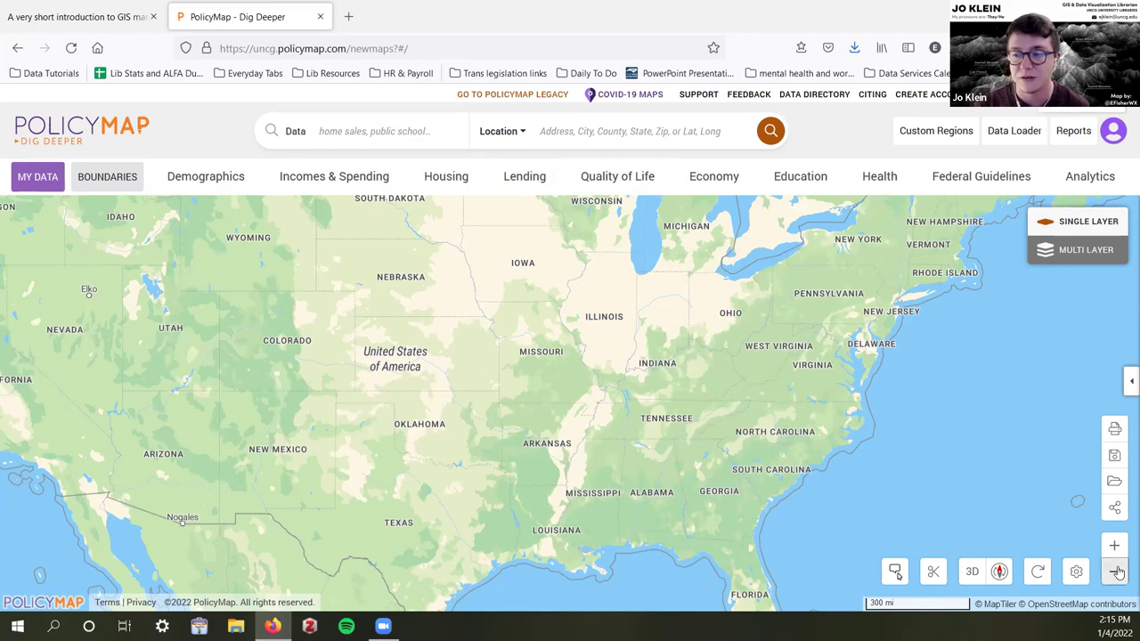
{"action": "scroll", "coordinate": [724, 486], "scroll_direction": "up", "scroll_amount": 2}
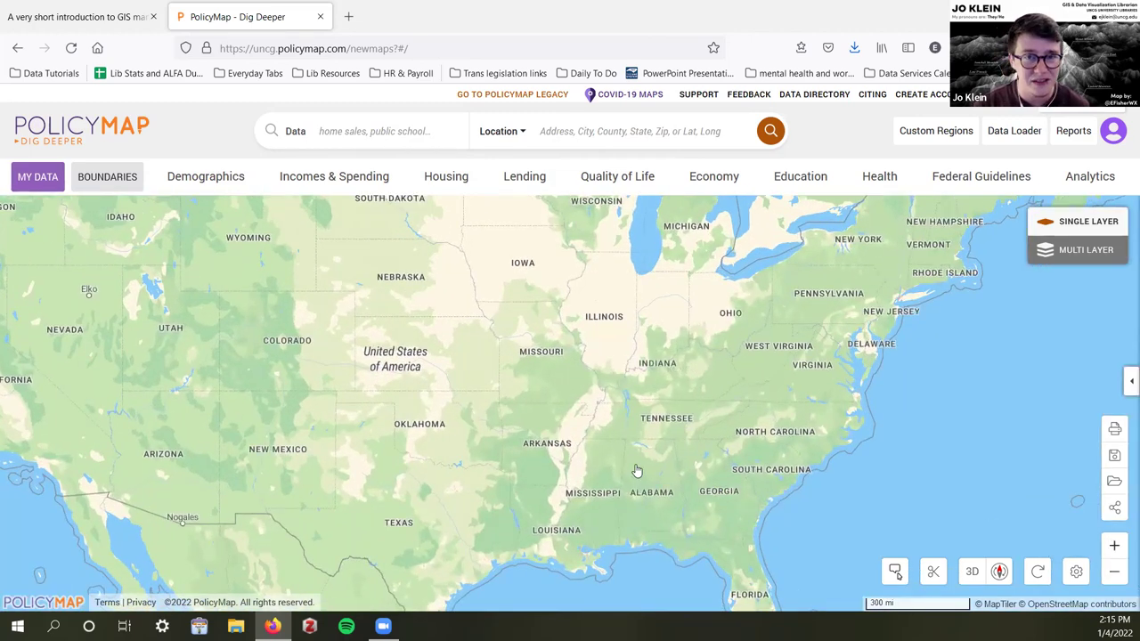
{"action": "scroll", "coordinate": [638, 452], "scroll_direction": "down", "scroll_amount": 2}
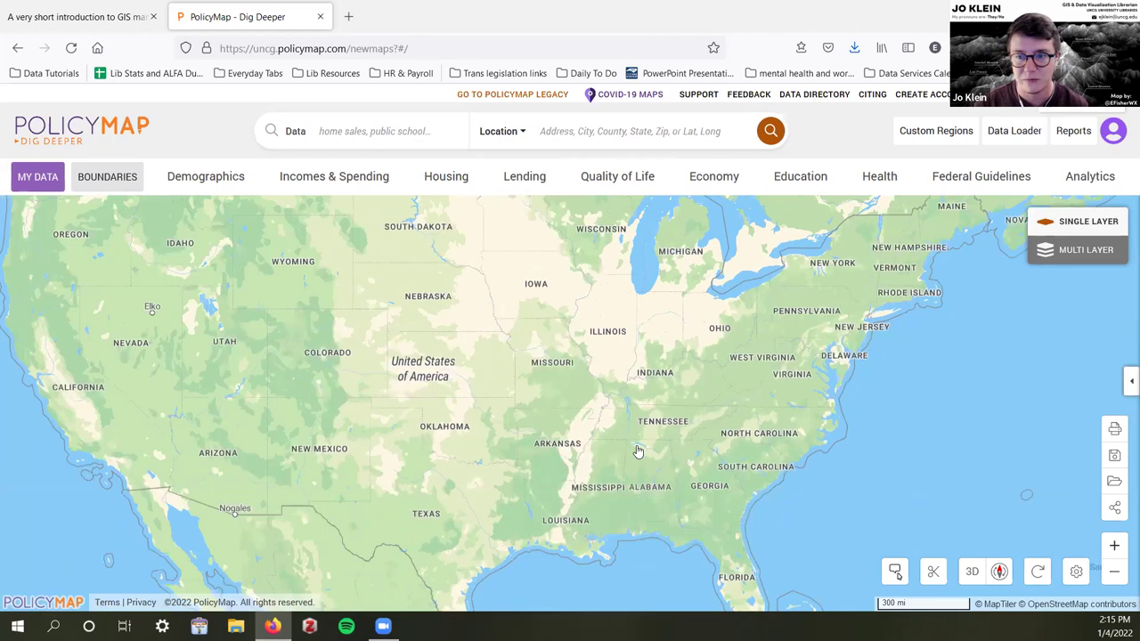
{"action": "scroll", "coordinate": [641, 453], "scroll_direction": "up", "scroll_amount": 2}
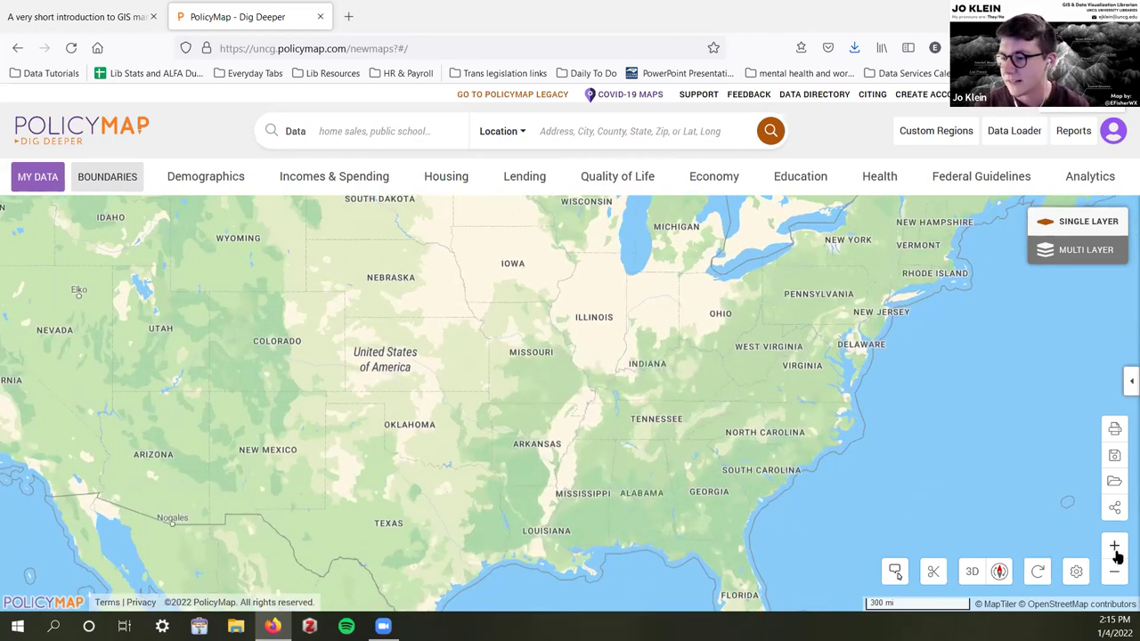
{"action": "left_click", "coordinate": [1076, 573]}
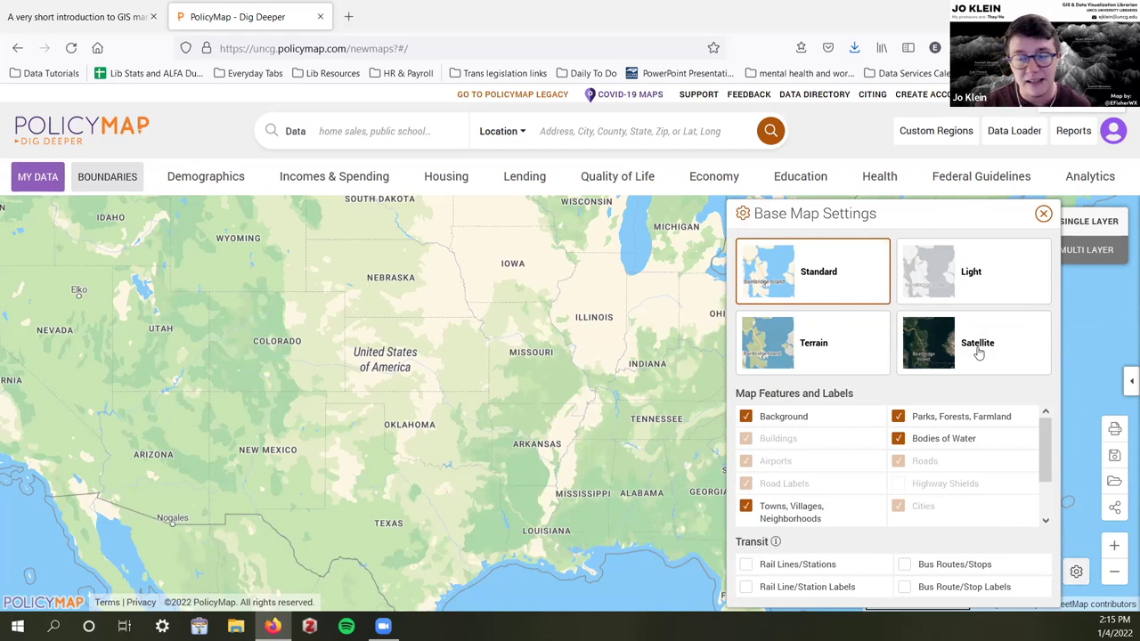
{"action": "left_click", "coordinate": [970, 282]}
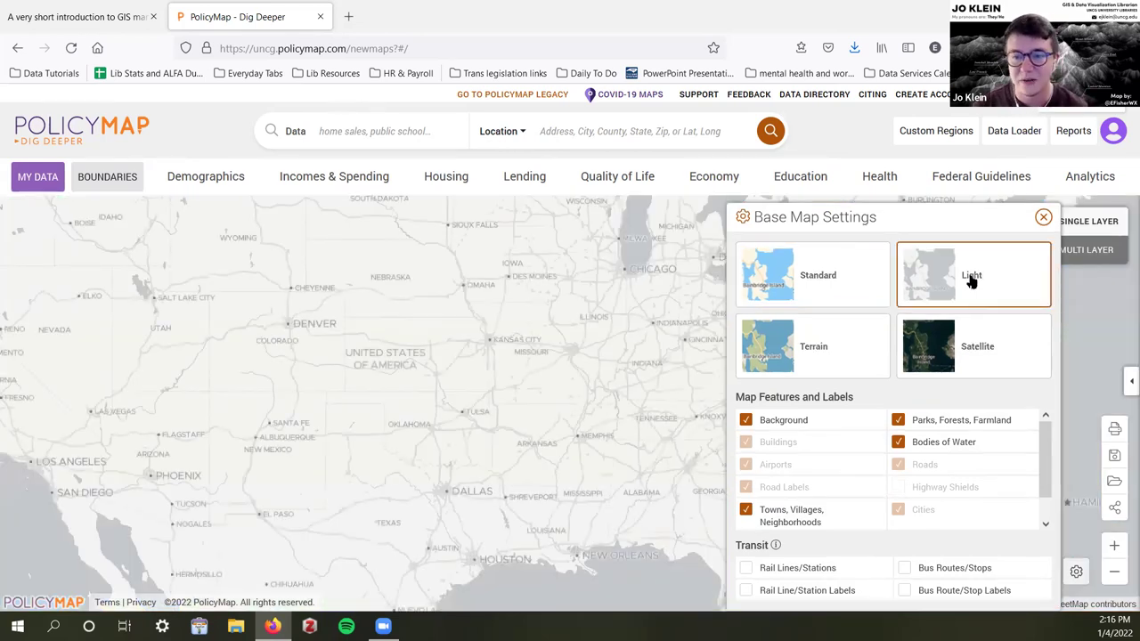
{"action": "left_click", "coordinate": [834, 293]}
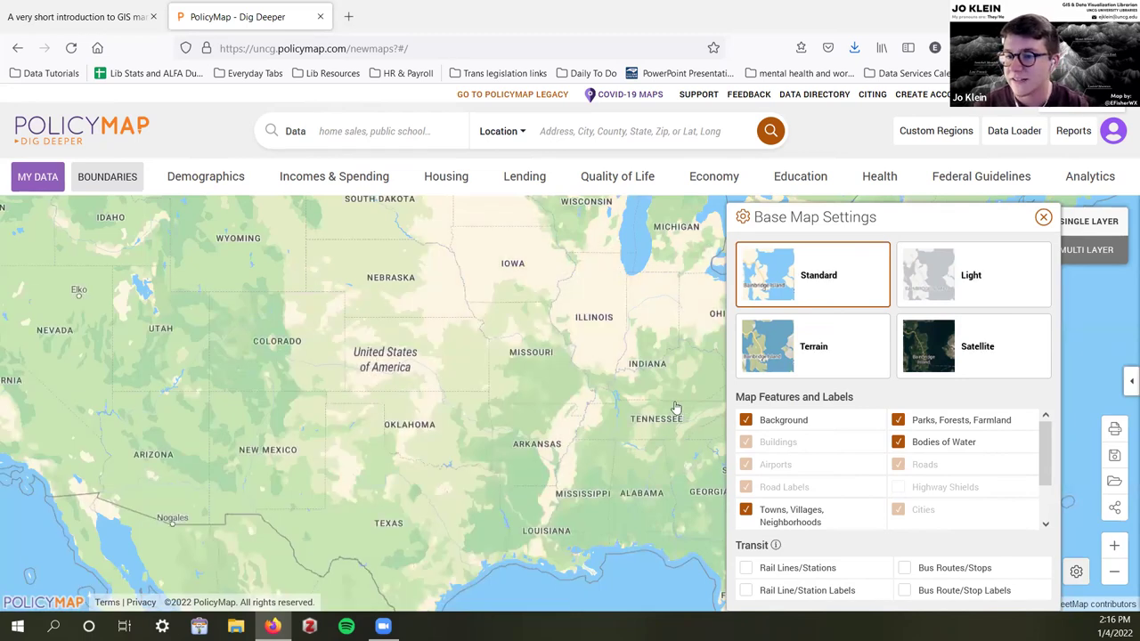
{"action": "left_click_drag", "start_coordinate": [676, 408], "coordinate": [430, 384]}
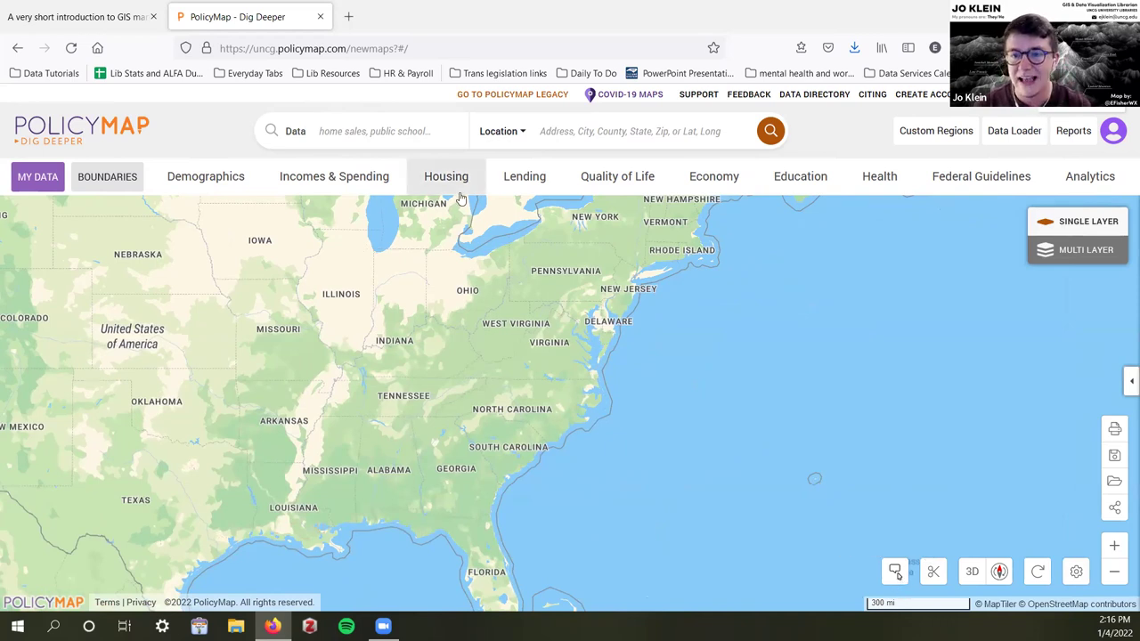
{"action": "left_click", "coordinate": [892, 573]}
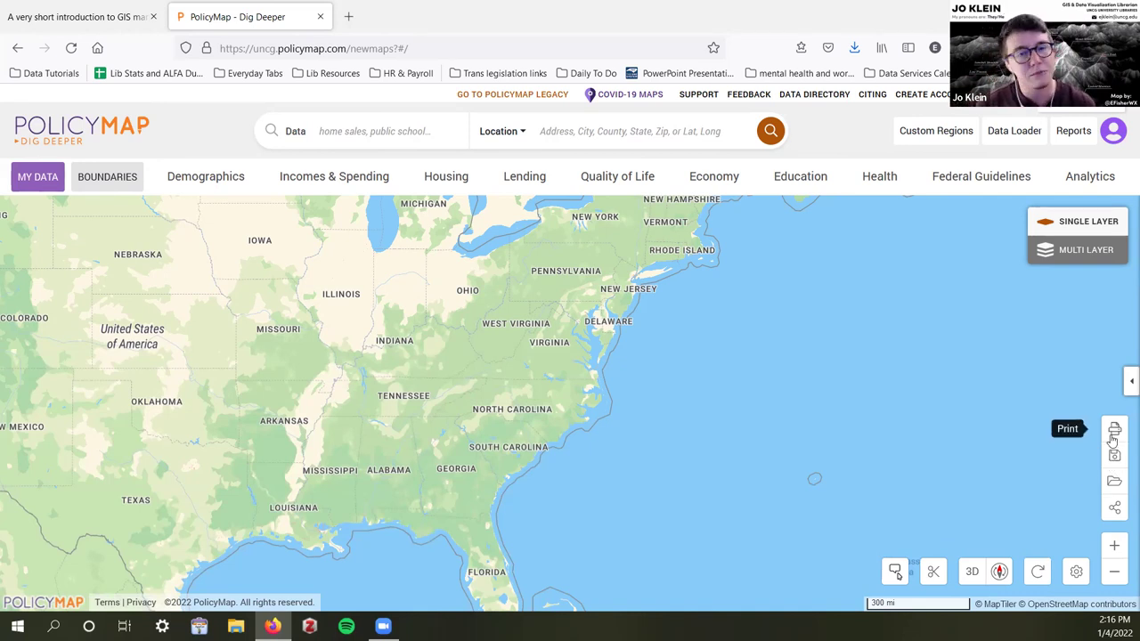
{"action": "left_click", "coordinate": [1115, 509]}
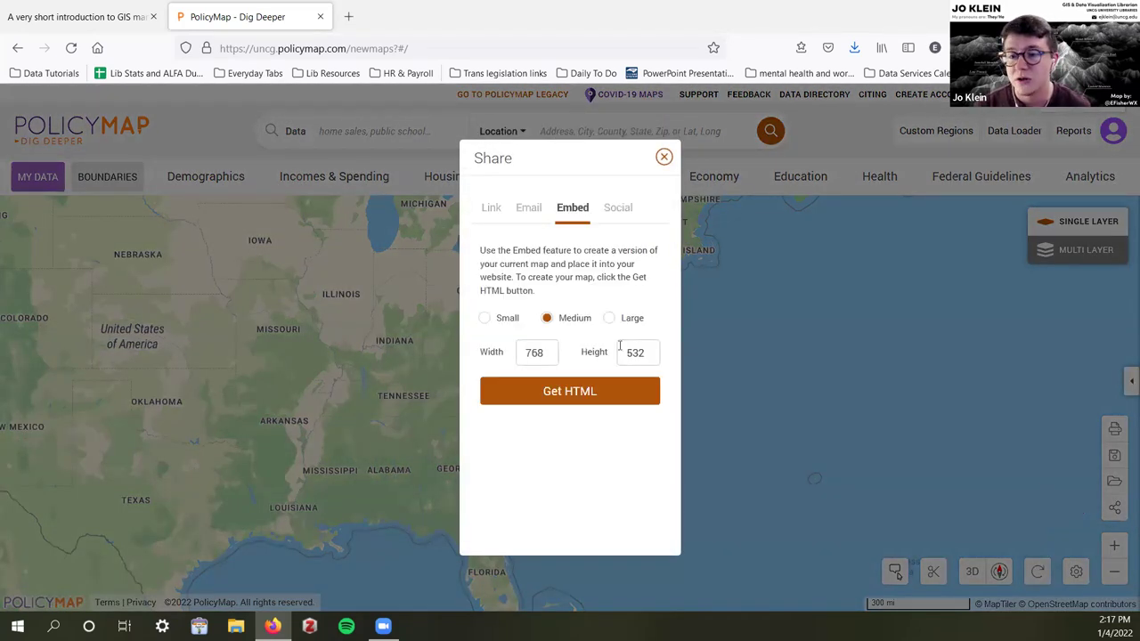
{"action": "left_click", "coordinate": [525, 216]}
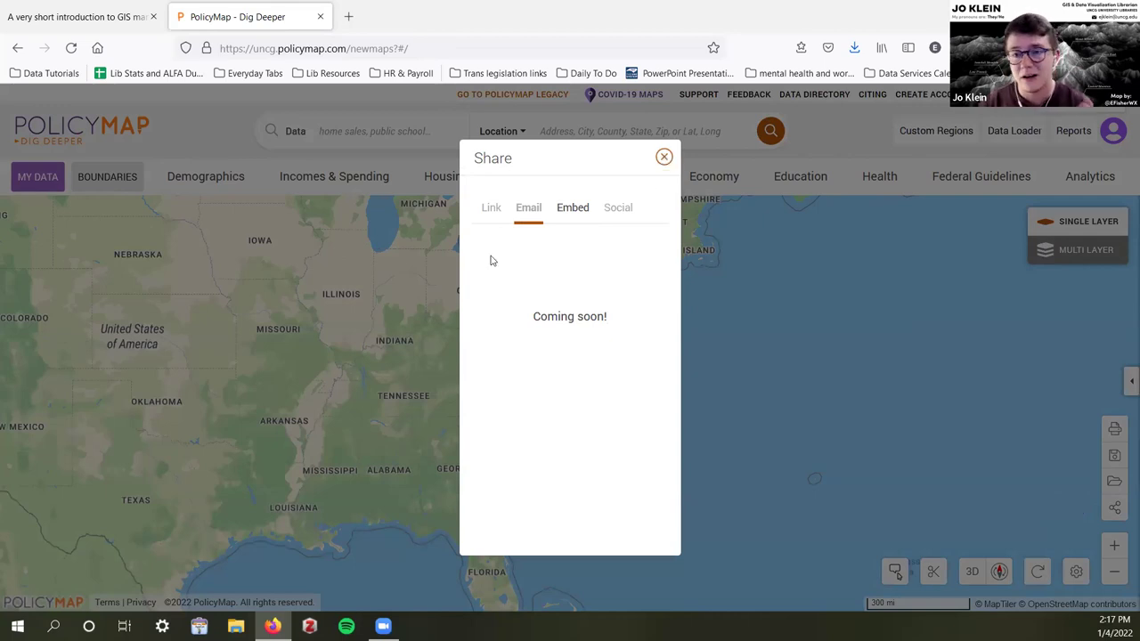
{"action": "left_click", "coordinate": [491, 218]}
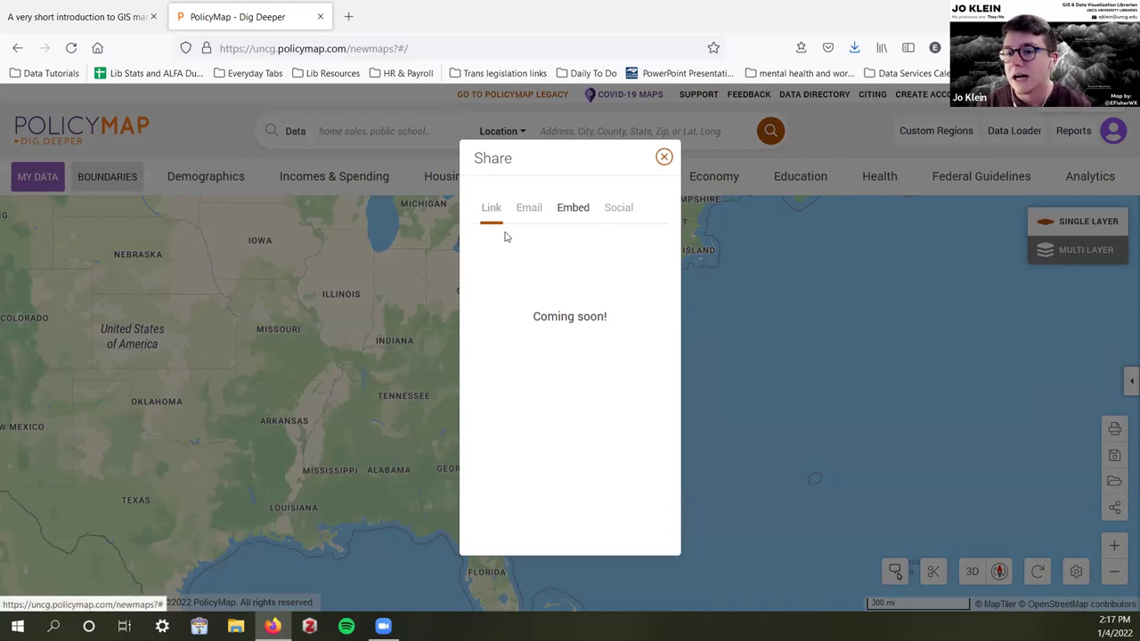
{"action": "left_click", "coordinate": [578, 210]}
{"action": "left_click", "coordinate": [613, 211]}
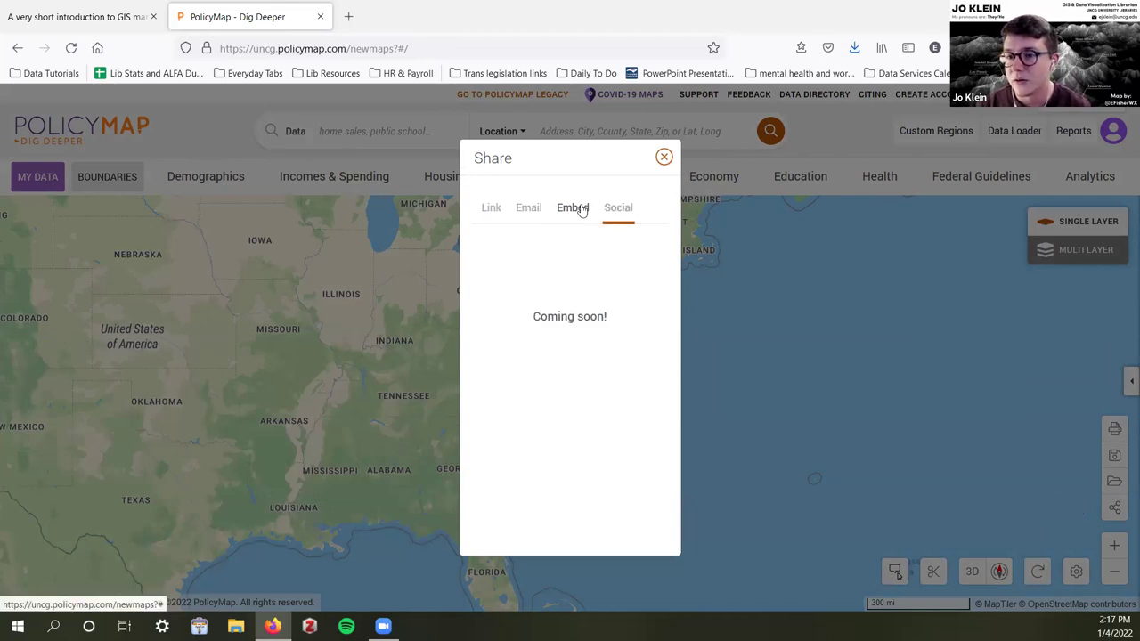
{"action": "left_click", "coordinate": [578, 211]}
{"action": "left_click", "coordinate": [664, 157]}
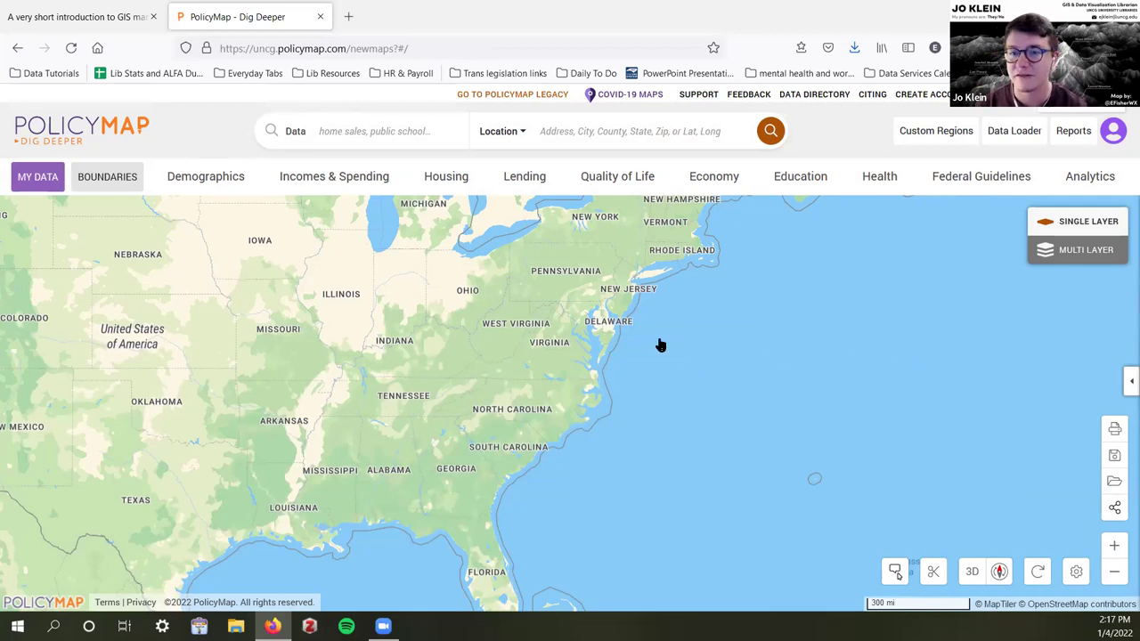
- Pan and zoom onto the UK, Ireland and western Europe, then focus the Location search
{"action": "left_click", "coordinate": [393, 131]}
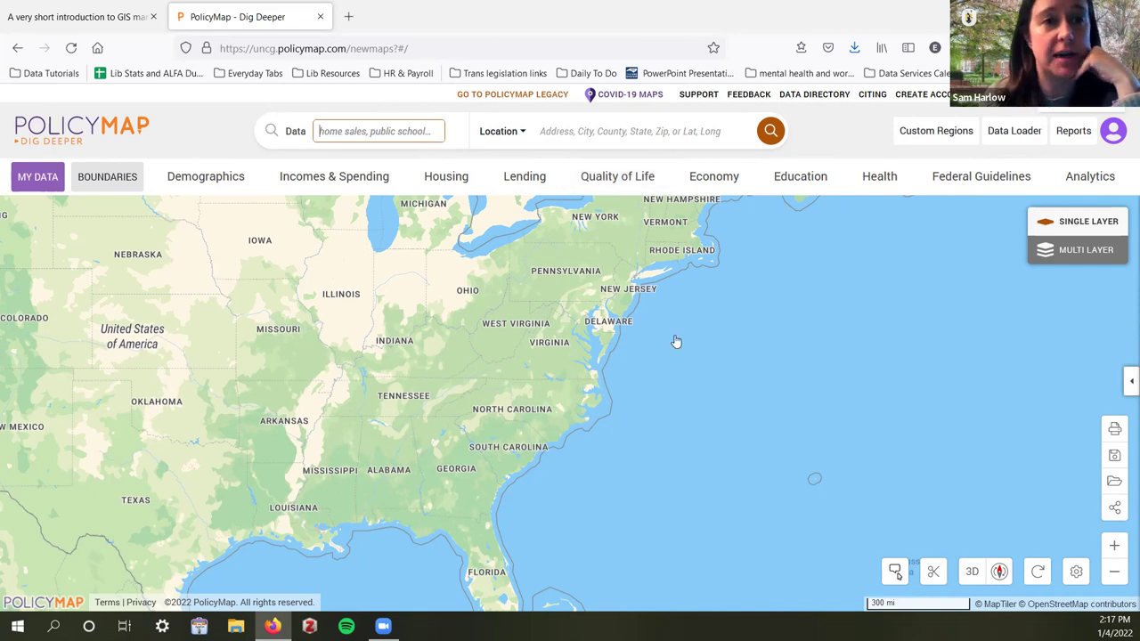
{"action": "scroll", "coordinate": [676, 342], "scroll_direction": "down", "scroll_amount": 3}
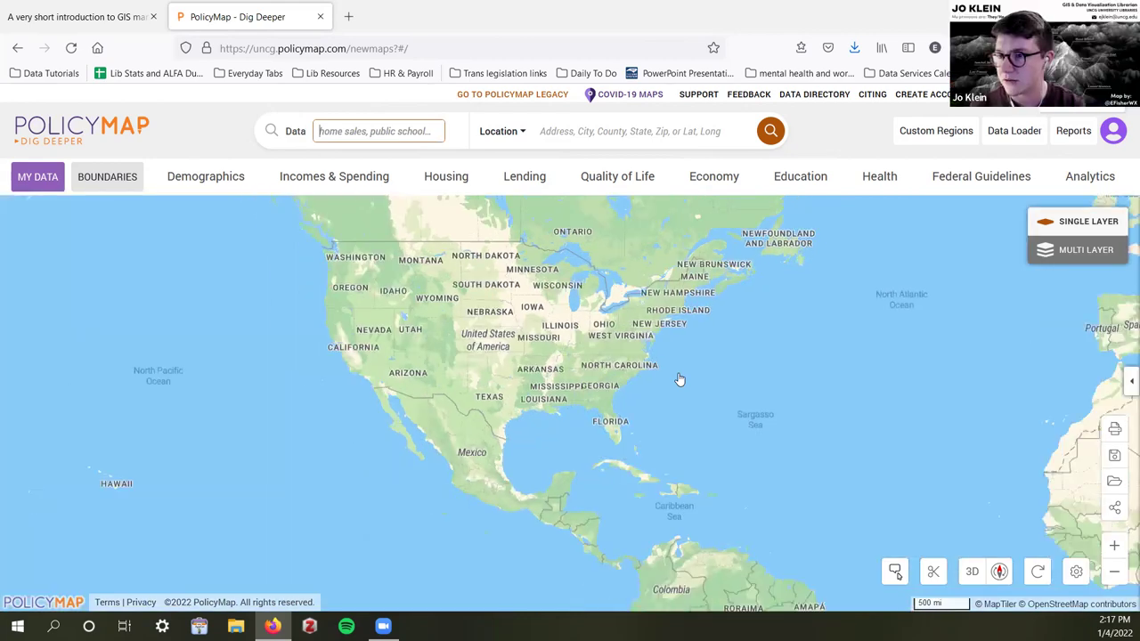
{"action": "left_click_drag", "start_coordinate": [679, 380], "coordinate": [565, 400]}
{"action": "scroll", "coordinate": [789, 296], "scroll_direction": "up", "scroll_amount": 2}
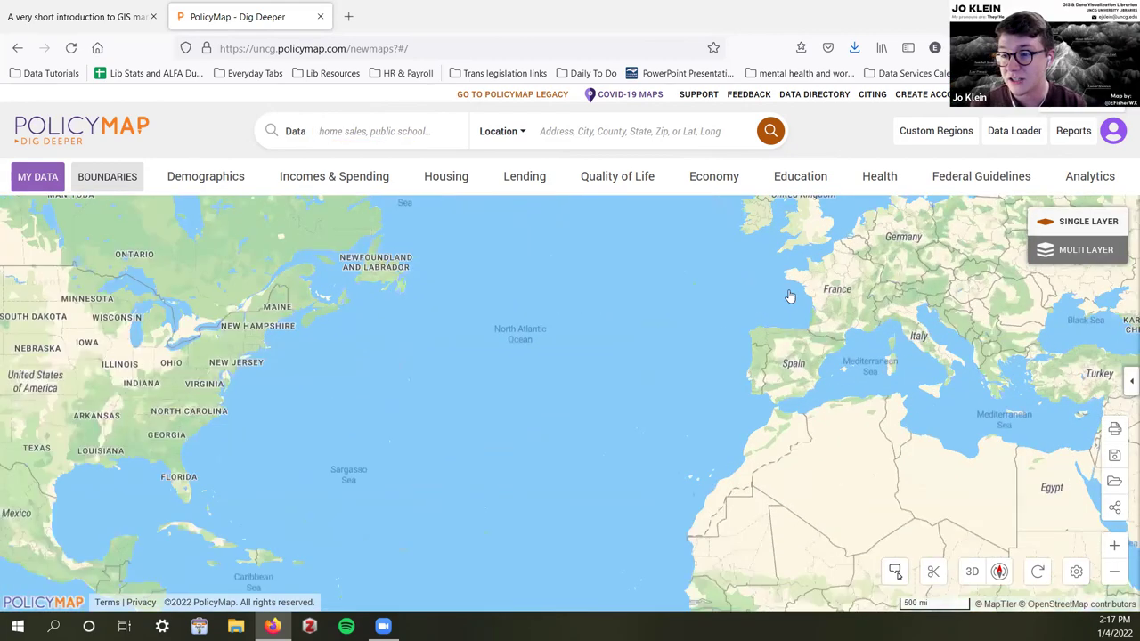
{"action": "left_click_drag", "start_coordinate": [789, 297], "coordinate": [646, 425]}
{"action": "scroll", "coordinate": [644, 351], "scroll_direction": "up", "scroll_amount": 3}
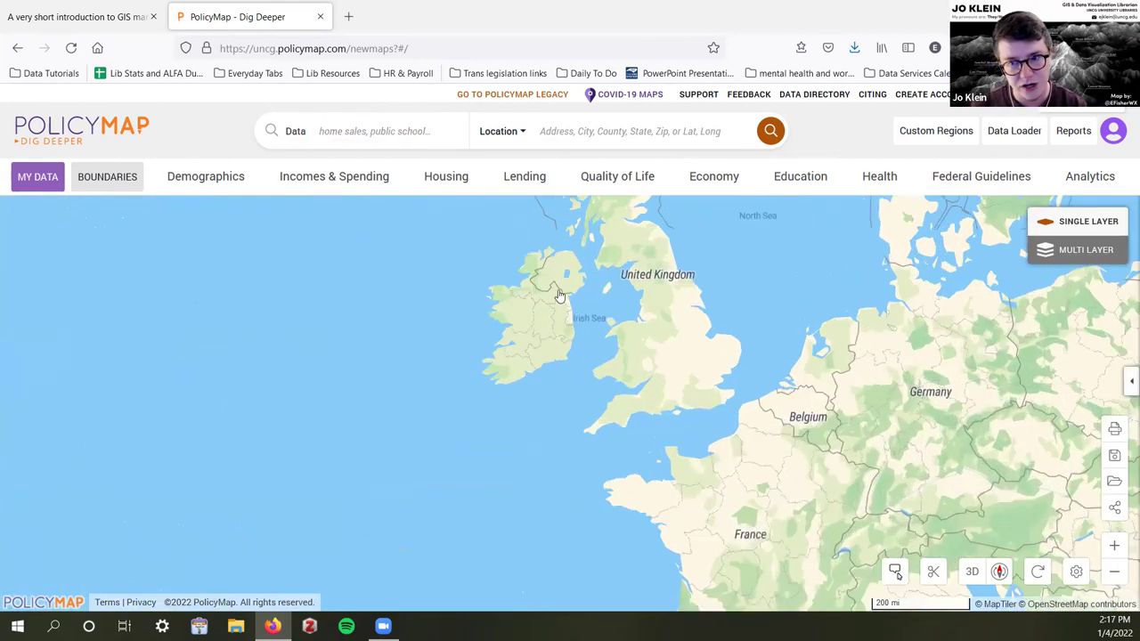
{"action": "left_click", "coordinate": [622, 133]}
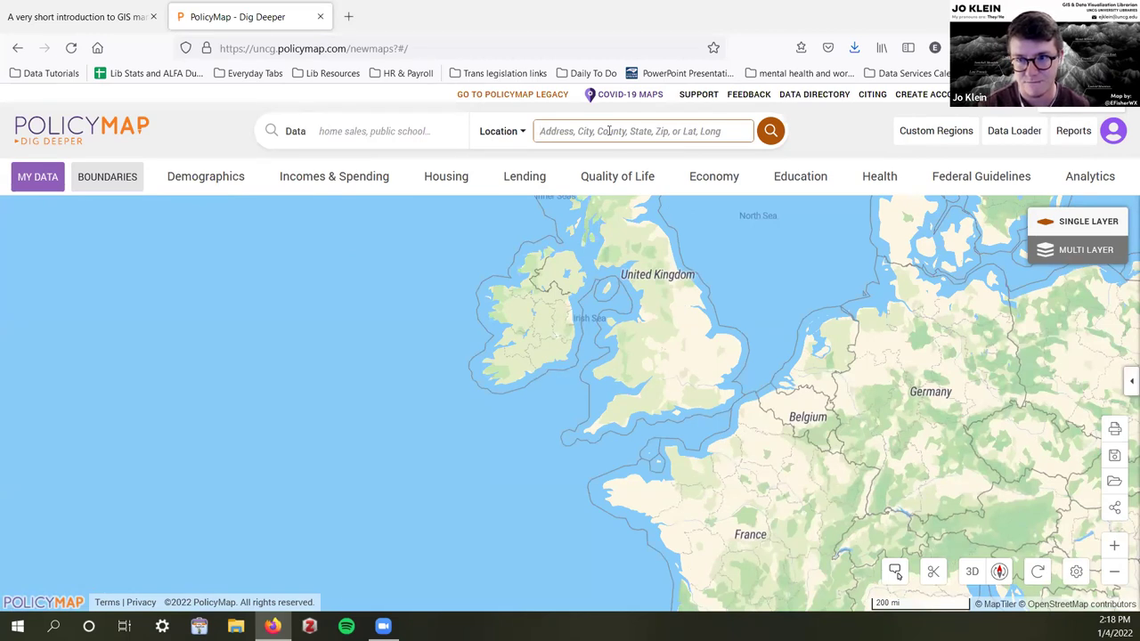
- Search the Location box for 'united kingdom'
{"action": "type", "text": "united king"}
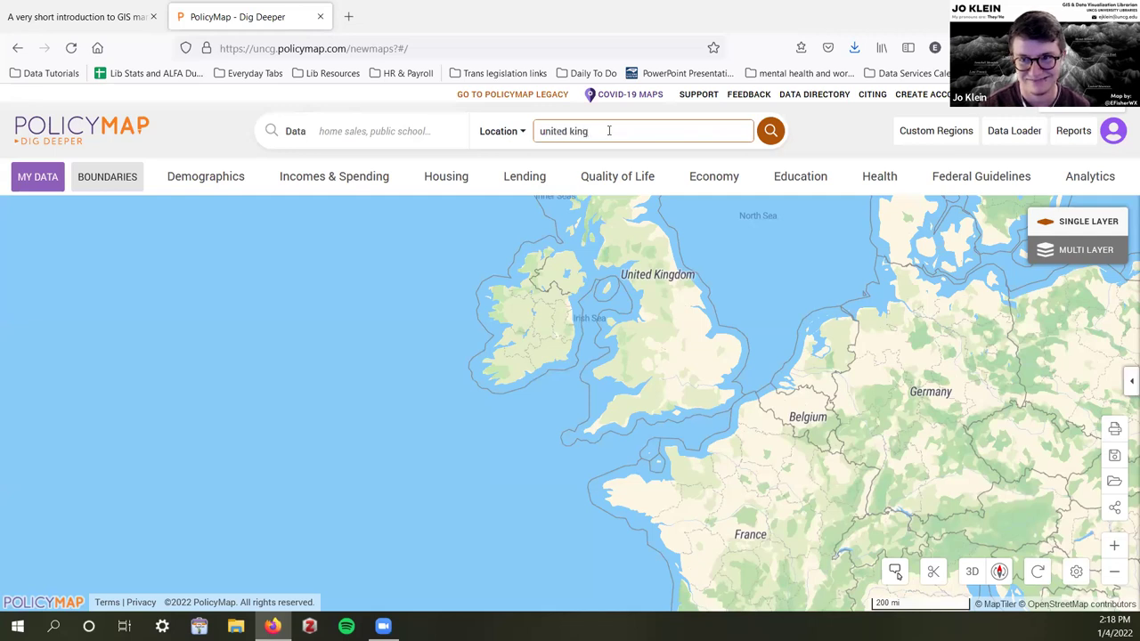
{"action": "type", "text": "dom"}
{"action": "key", "text": "Return"}
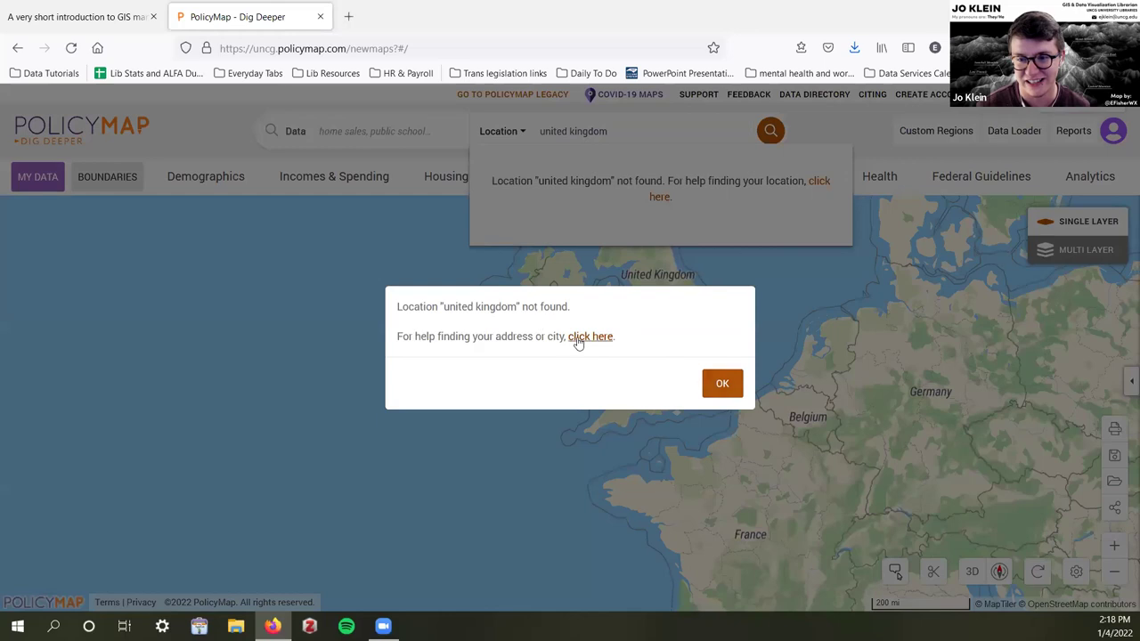
- Read the map-searching help tutorial, close it, and dismiss the location-not-found error
{"action": "left_click", "coordinate": [590, 337]}
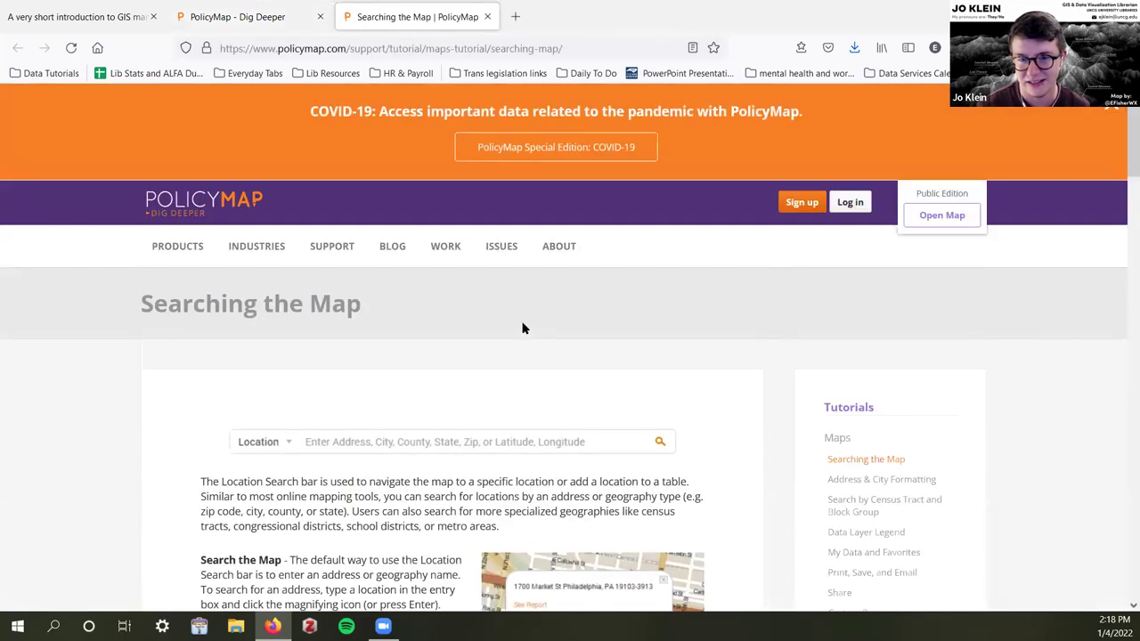
{"action": "scroll", "coordinate": [516, 309], "scroll_direction": "down", "scroll_amount": 5}
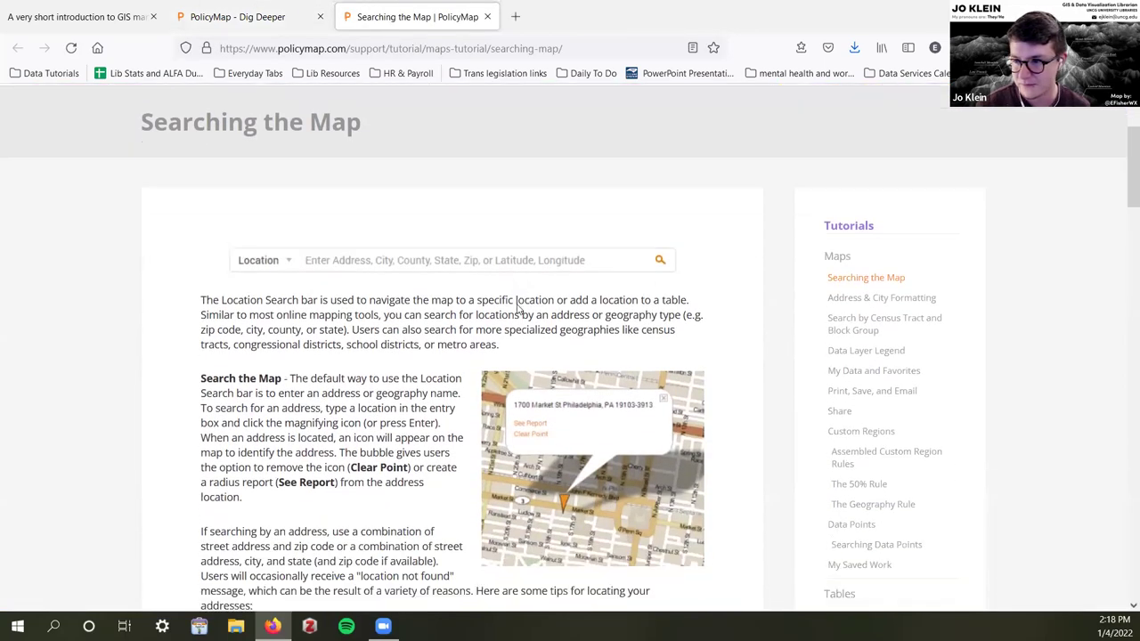
{"action": "scroll", "coordinate": [517, 309], "scroll_direction": "down", "scroll_amount": 3}
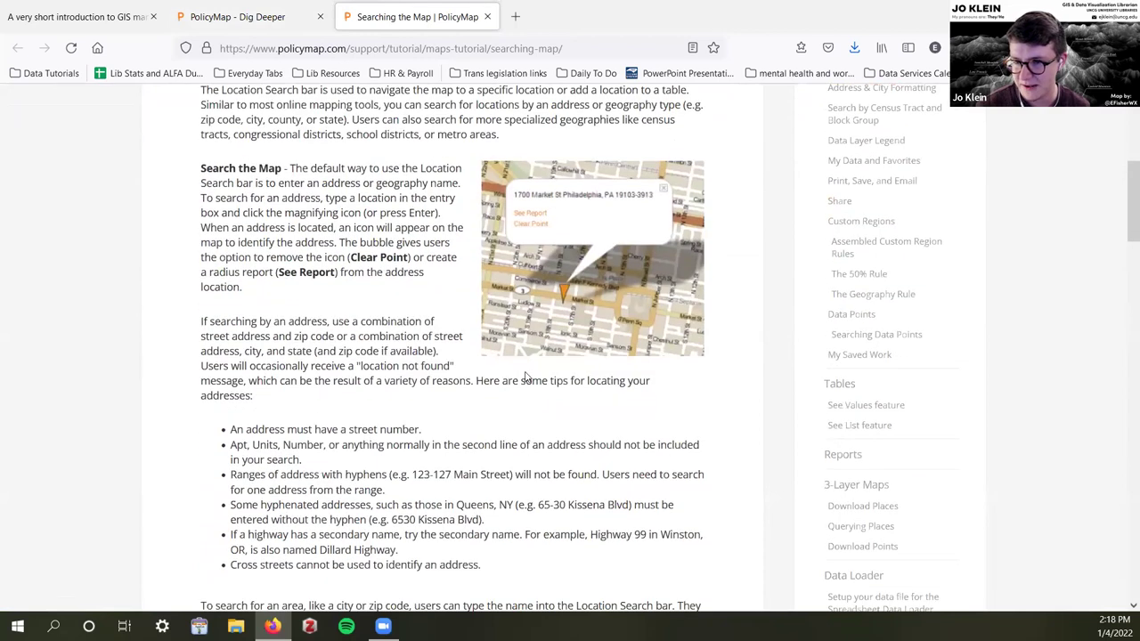
{"action": "scroll", "coordinate": [528, 406], "scroll_direction": "down", "scroll_amount": 2}
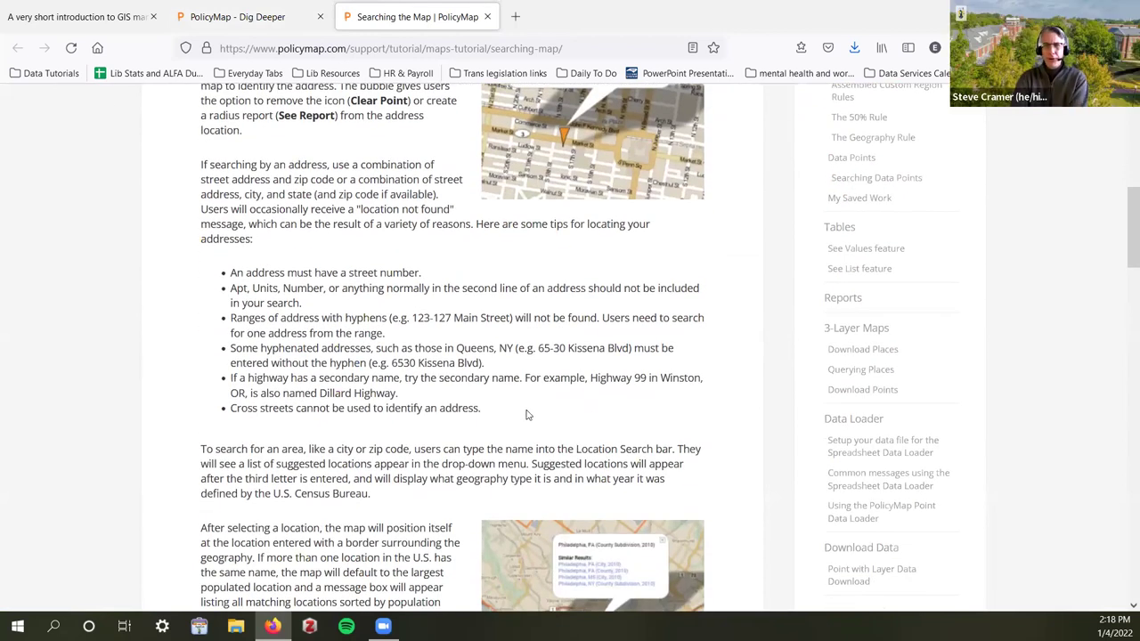
{"action": "scroll", "coordinate": [527, 415], "scroll_direction": "down", "scroll_amount": 4}
{"action": "scroll", "coordinate": [526, 415], "scroll_direction": "down", "scroll_amount": 2}
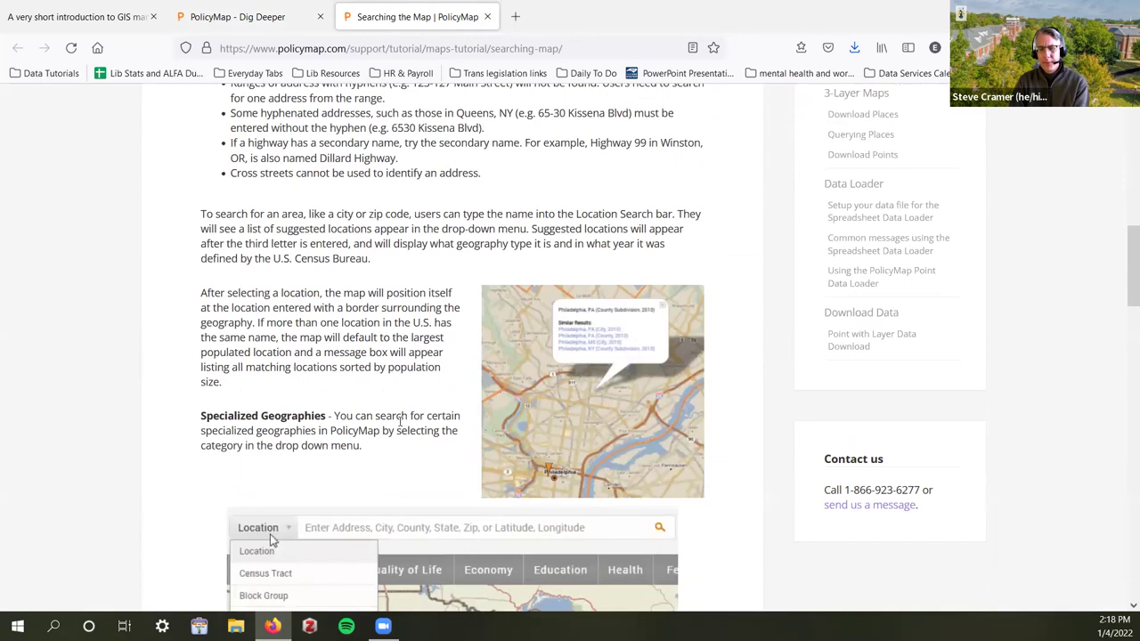
{"action": "scroll", "coordinate": [415, 281], "scroll_direction": "down", "scroll_amount": 6}
{"action": "left_click", "coordinate": [487, 16]}
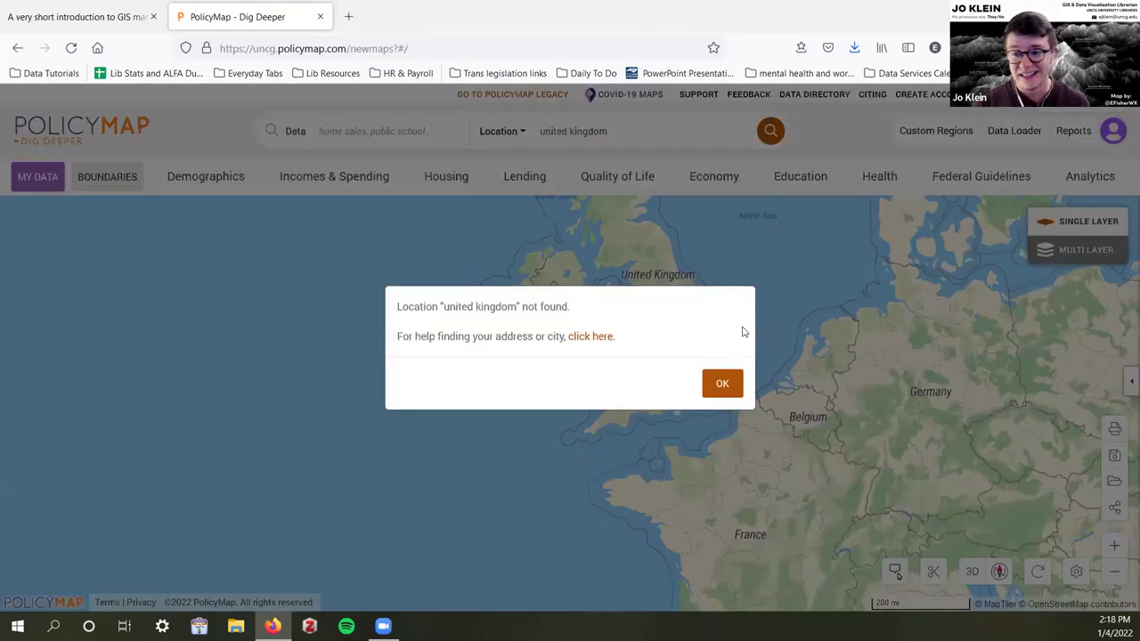
{"action": "left_click", "coordinate": [724, 387]}
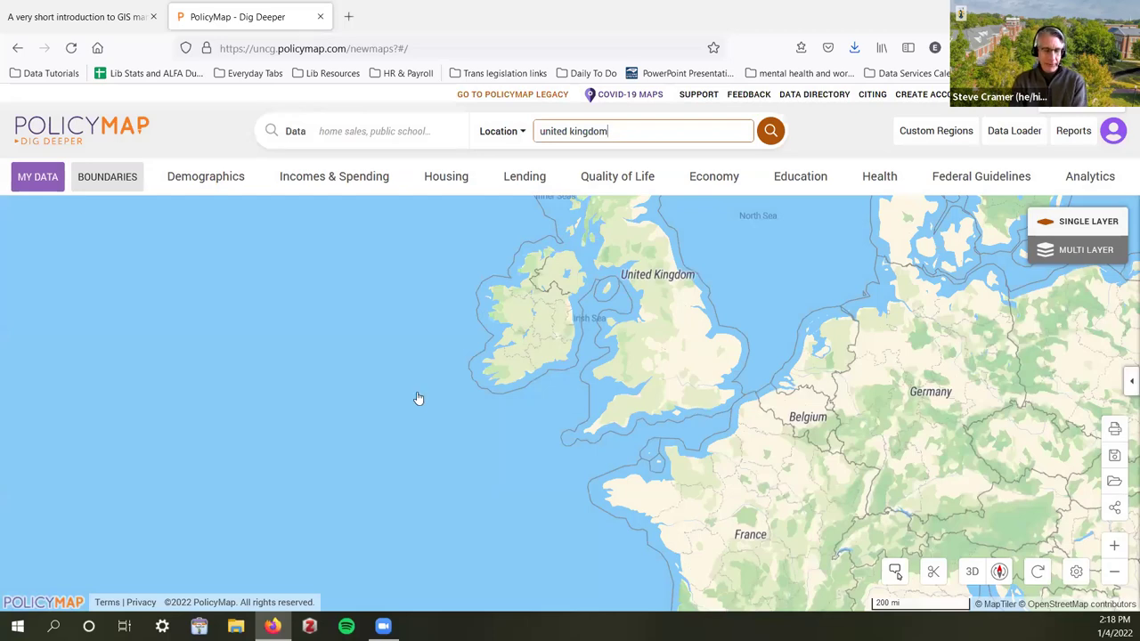
- Zoom out and pan west across the Atlantic until the continental US fills the view
{"action": "scroll", "coordinate": [415, 400], "scroll_direction": "down", "scroll_amount": 2}
{"action": "left_click_drag", "start_coordinate": [306, 404], "coordinate": [742, 534]}
{"action": "left_click_drag", "start_coordinate": [437, 409], "coordinate": [786, 283]}
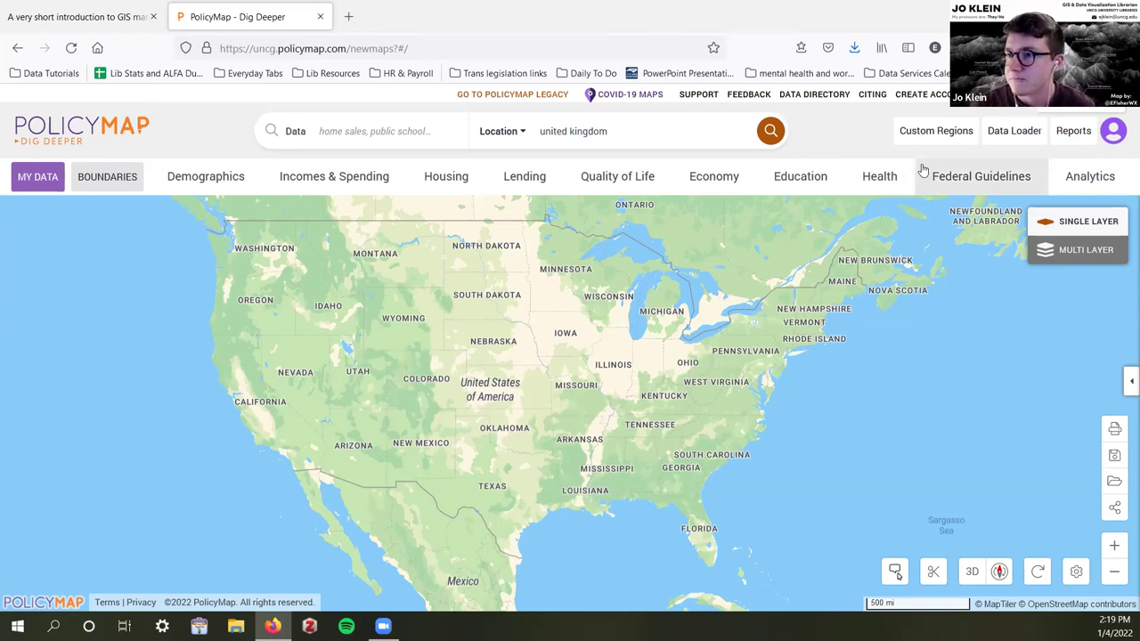
- Open the PolicyMap Support help site in its own tab
{"action": "left_click", "coordinate": [700, 94]}
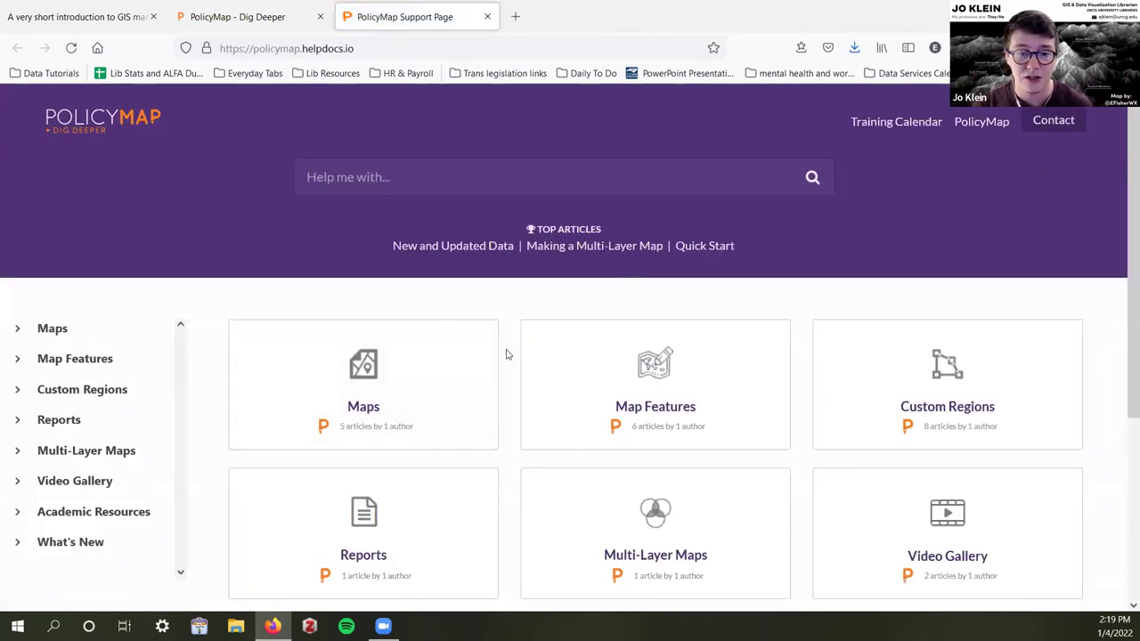
{"action": "scroll", "coordinate": [514, 360], "scroll_direction": "down", "scroll_amount": 2}
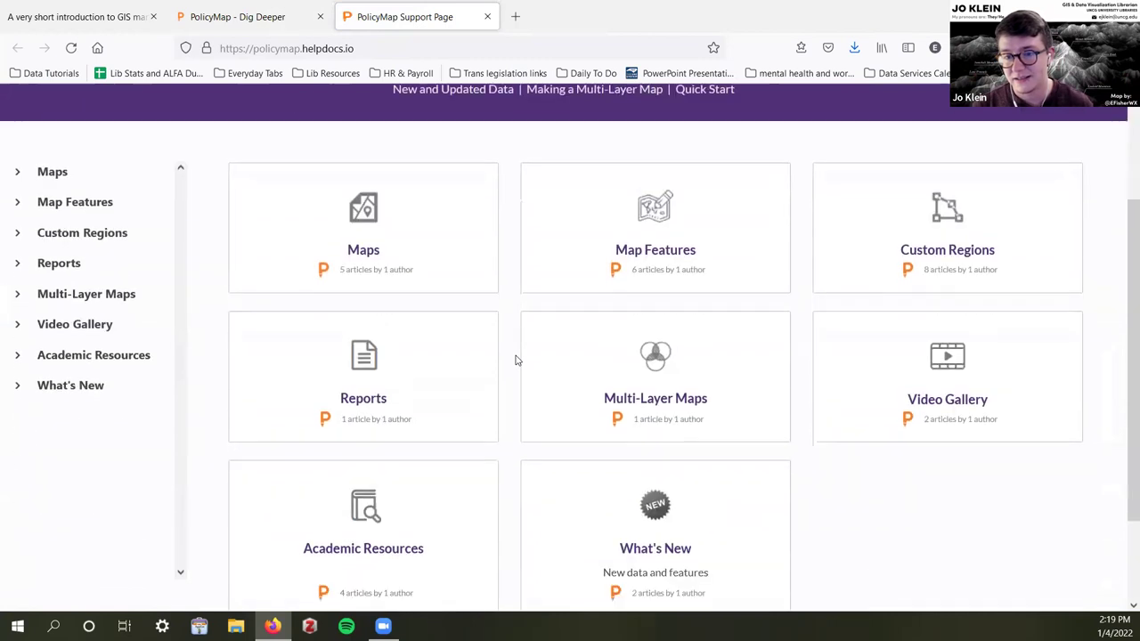
{"action": "scroll", "coordinate": [510, 362], "scroll_direction": "up", "scroll_amount": 1}
{"action": "scroll", "coordinate": [508, 361], "scroll_direction": "up", "scroll_amount": 1}
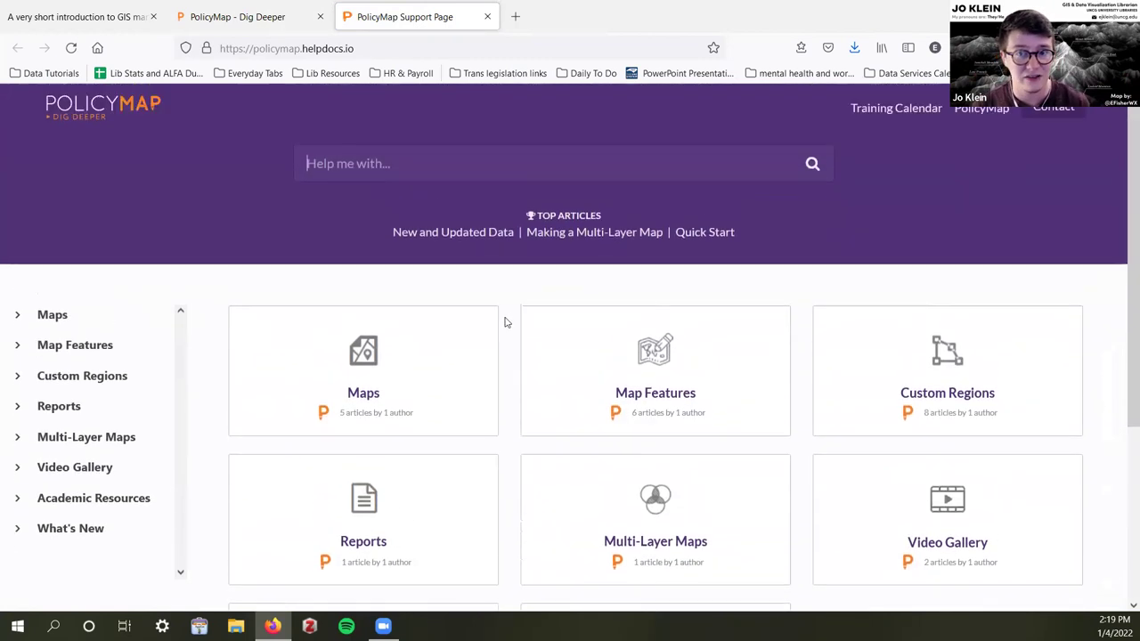
- Search the help articles for 'international', then clear it and browse the category cards
{"action": "left_click", "coordinate": [501, 177]}
{"action": "type", "text": "internationl"}
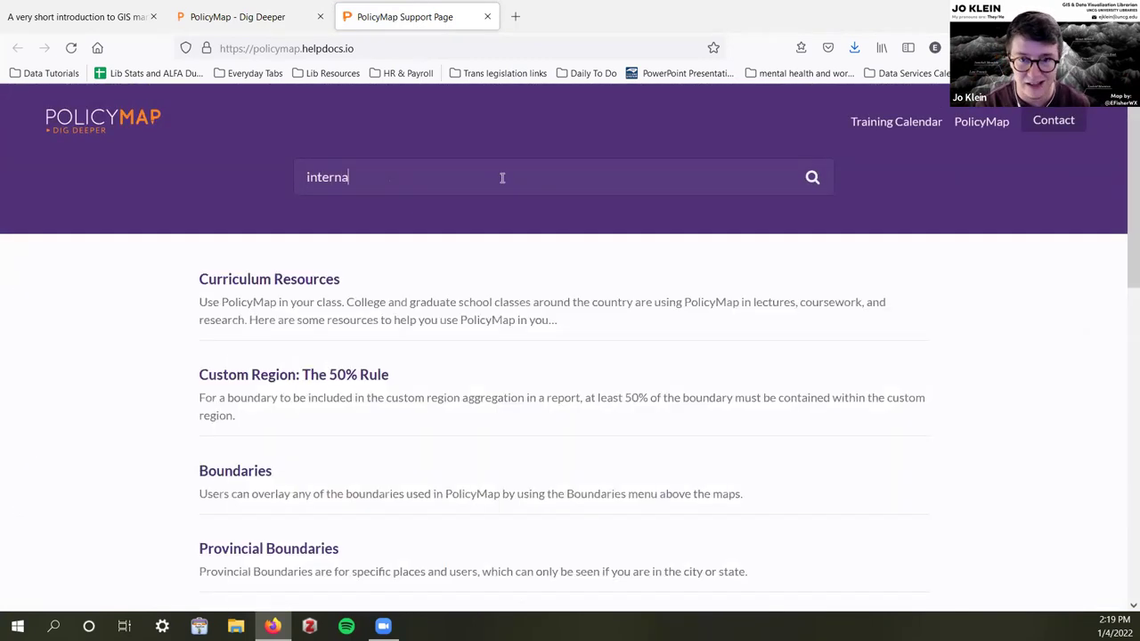
{"action": "key", "text": "BackSpace"}
{"action": "key", "text": "BackSpace"}
{"action": "type", "text": "nal"}
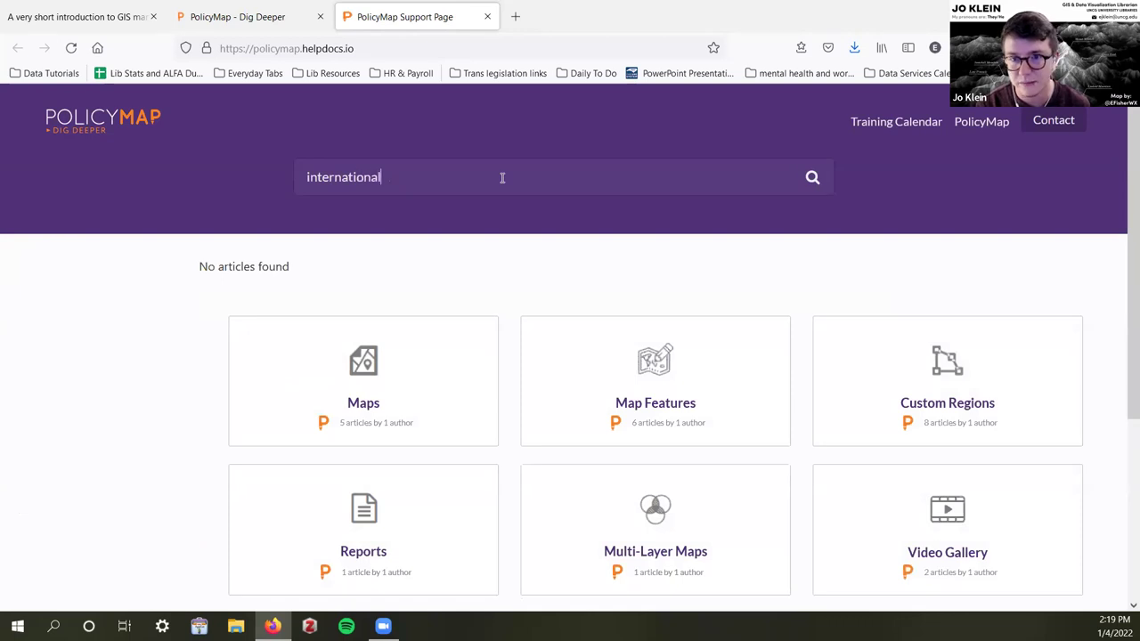
{"action": "key", "text": "BackSpace"}
{"action": "key", "text": "BackSpace"}
{"action": "key", "text": "BackSpace"}
{"action": "key", "text": "BackSpace"}
{"action": "key", "text": "BackSpace"}
{"action": "key", "text": "BackSpace"}
{"action": "key", "text": "BackSpace"}
{"action": "key", "text": "BackSpace"}
{"action": "key", "text": "BackSpace"}
{"action": "key", "text": "BackSpace"}
{"action": "key", "text": "BackSpace"}
{"action": "key", "text": "BackSpace"}
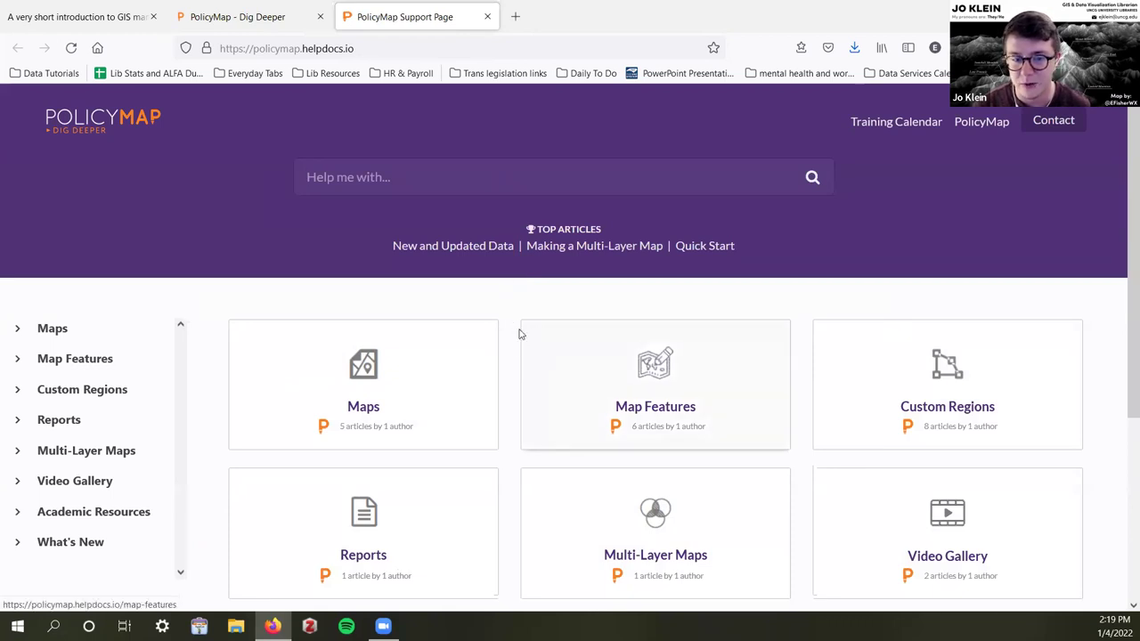
{"action": "scroll", "coordinate": [123, 344], "scroll_direction": "down", "scroll_amount": 1}
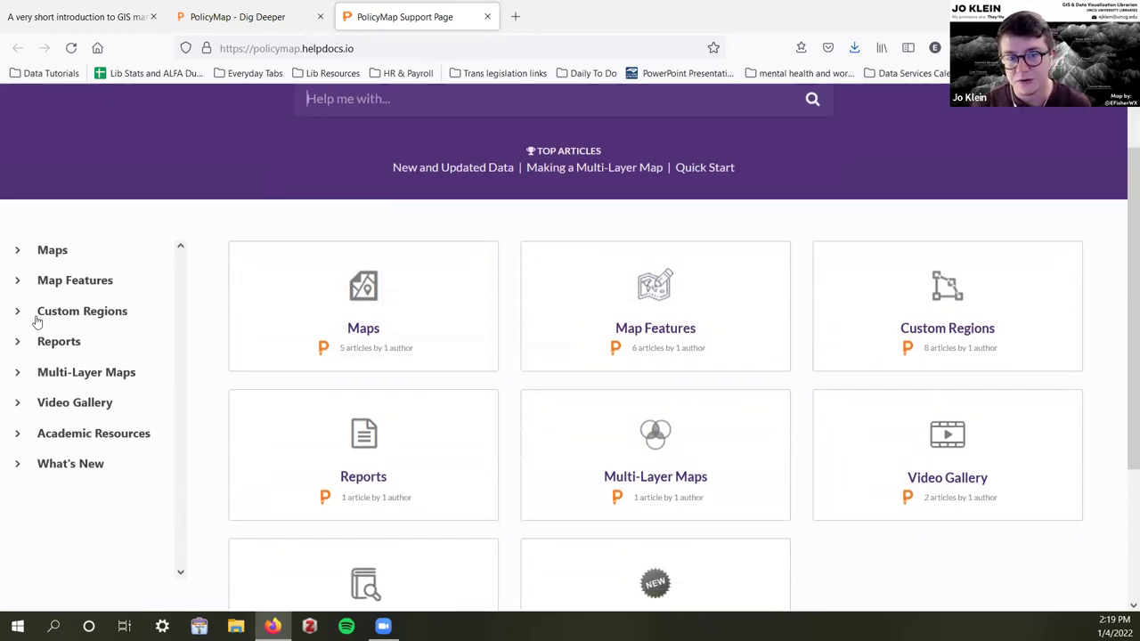
{"action": "scroll", "coordinate": [279, 425], "scroll_direction": "down", "scroll_amount": 1}
{"action": "scroll", "coordinate": [267, 425], "scroll_direction": "down", "scroll_amount": 1}
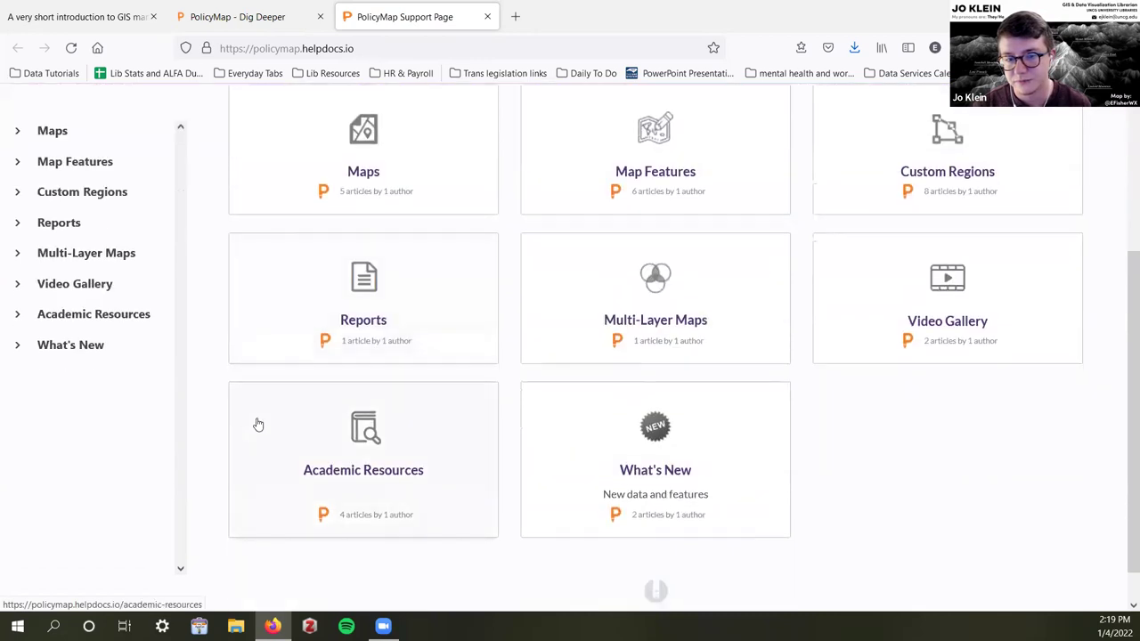
{"action": "scroll", "coordinate": [170, 455], "scroll_direction": "up", "scroll_amount": 2}
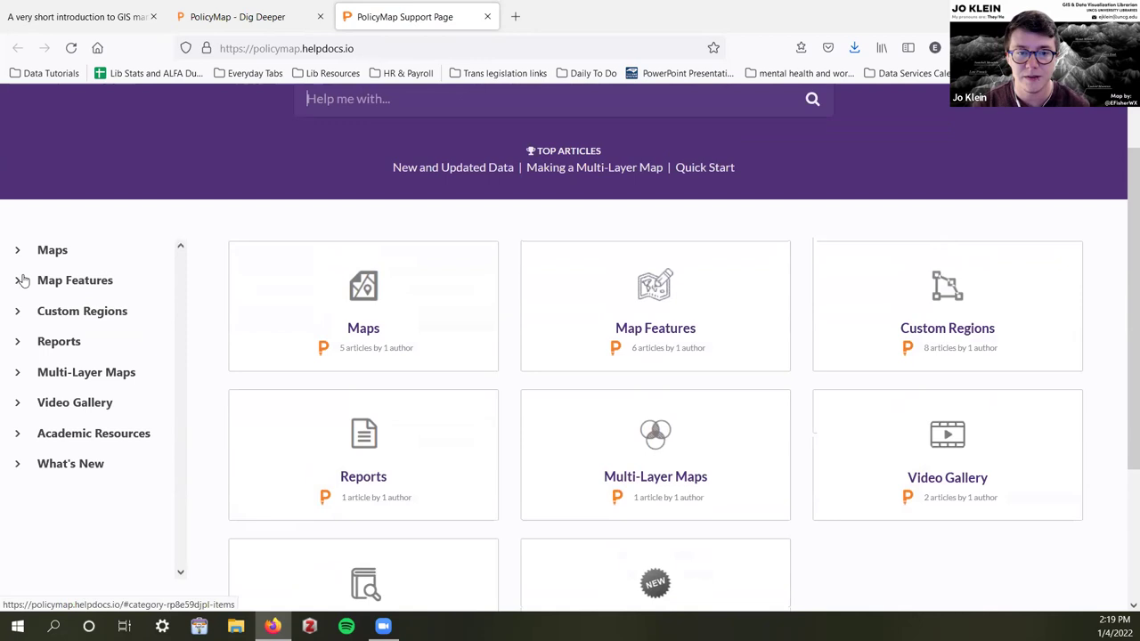
{"action": "scroll", "coordinate": [43, 378], "scroll_direction": "up", "scroll_amount": 1}
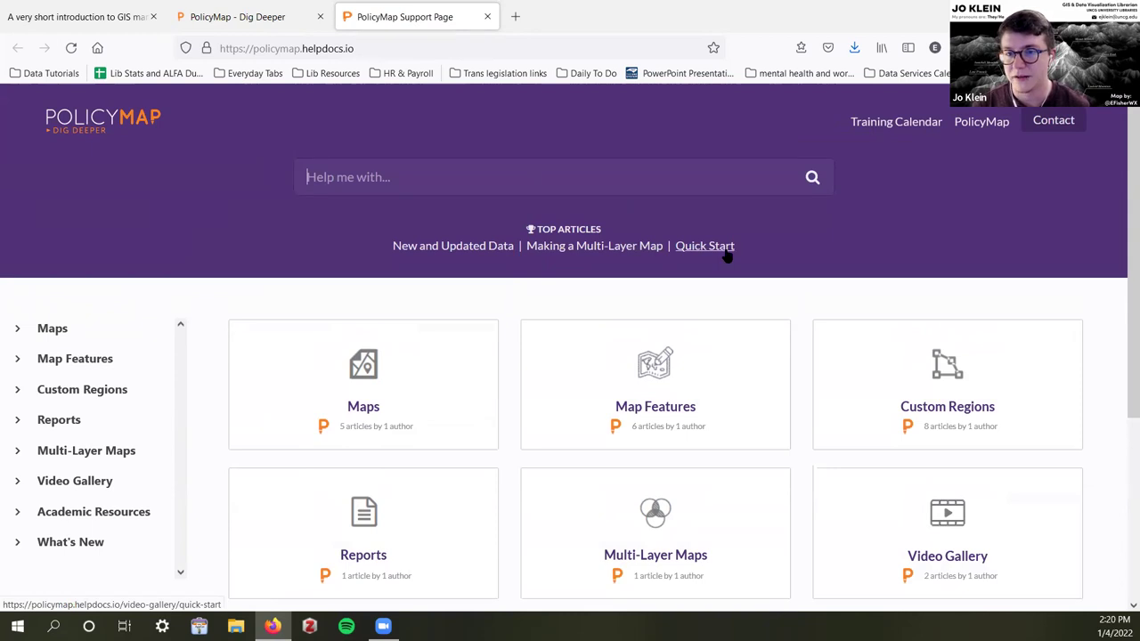
- Close the support site and browse the GIS Data Indicators directory
{"action": "left_click", "coordinate": [487, 18]}
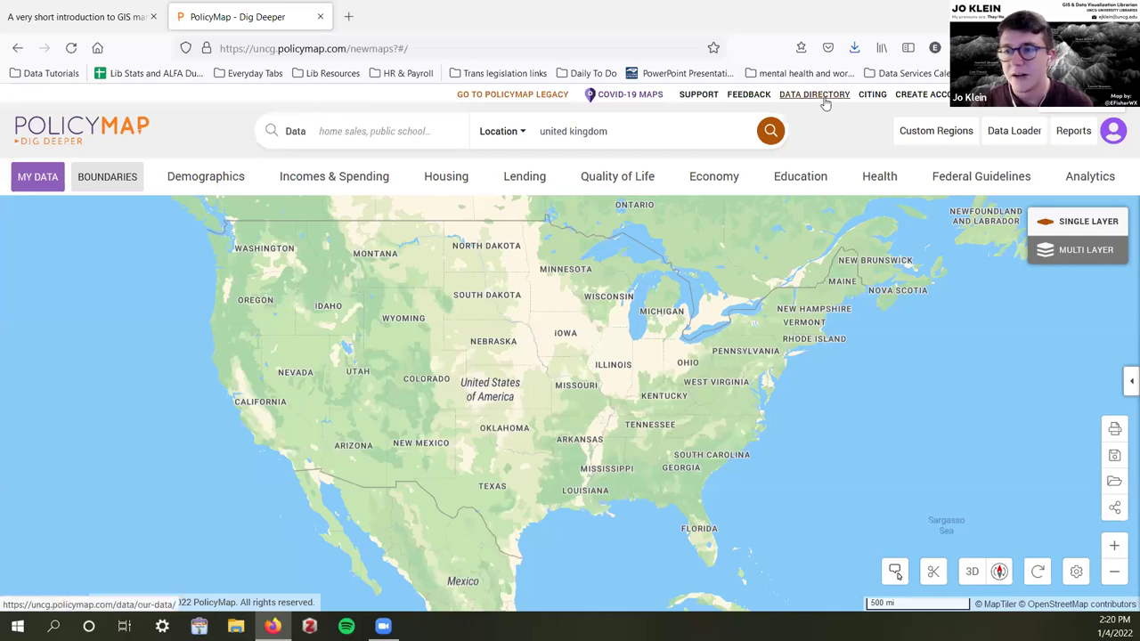
{"action": "left_click", "coordinate": [823, 97]}
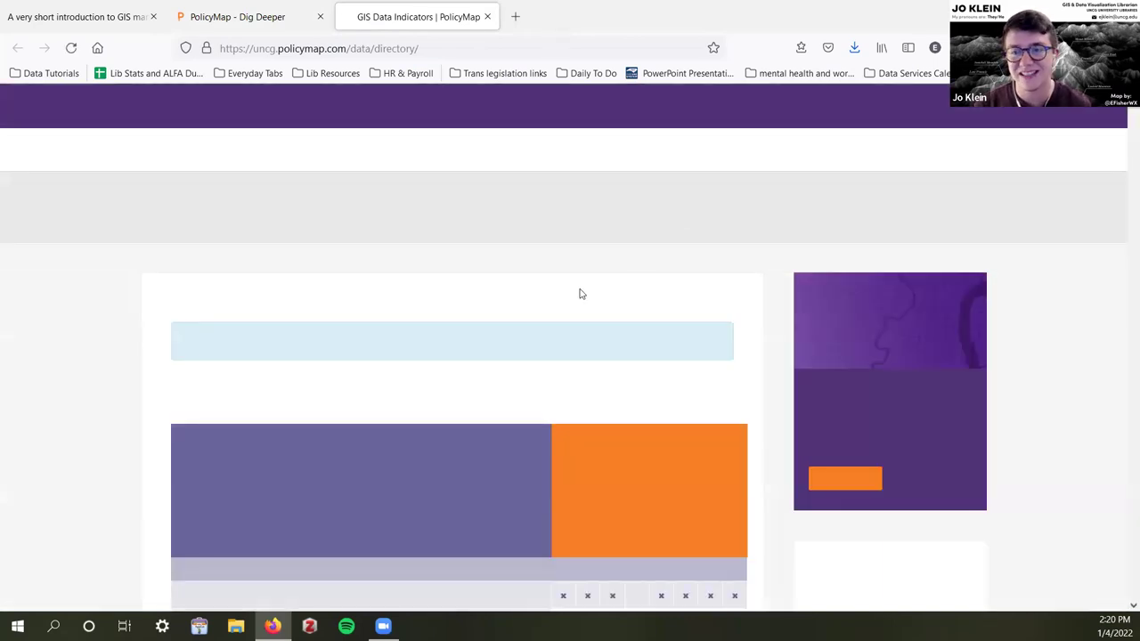
{"action": "scroll", "coordinate": [580, 294], "scroll_direction": "down", "scroll_amount": 2}
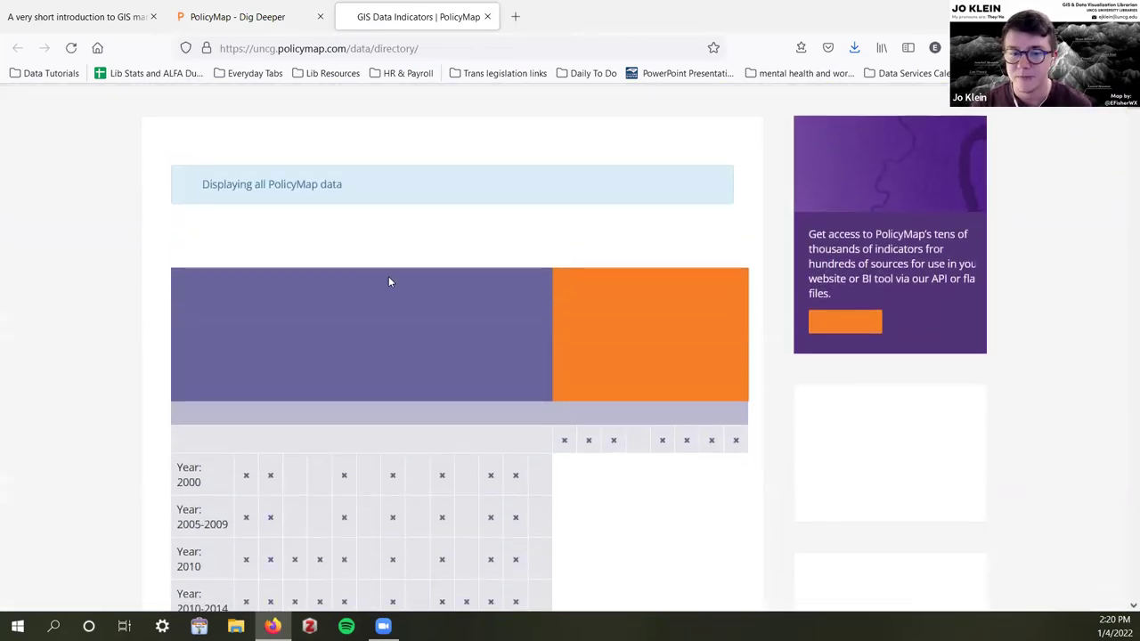
{"action": "scroll", "coordinate": [388, 283], "scroll_direction": "down", "scroll_amount": 2}
{"action": "scroll", "coordinate": [445, 383], "scroll_direction": "up", "scroll_amount": 4}
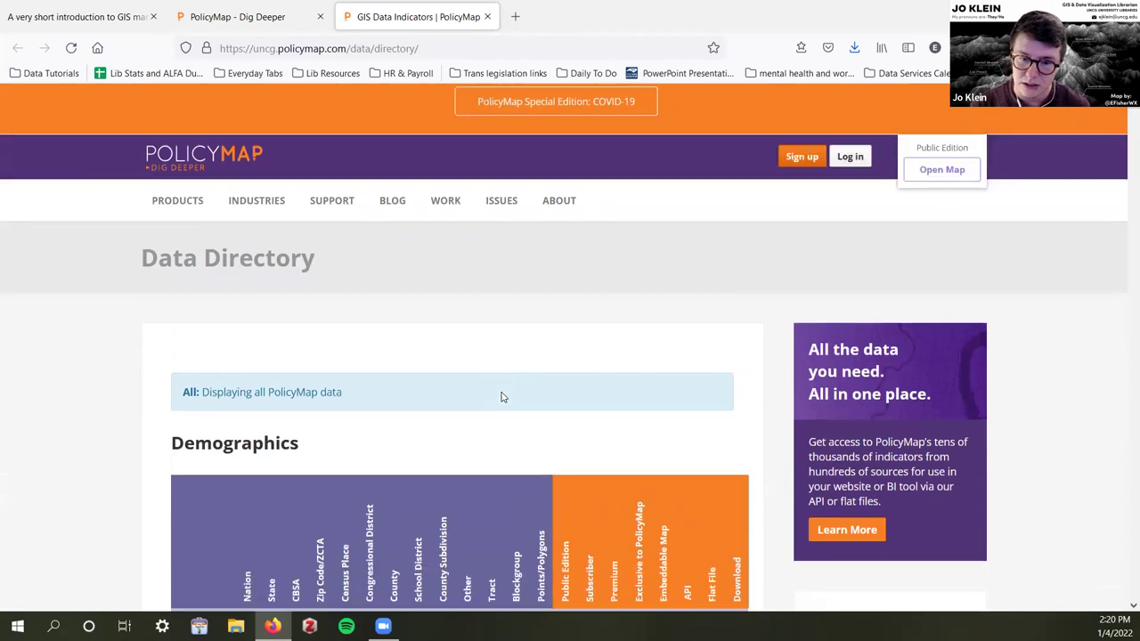
{"action": "scroll", "coordinate": [501, 395], "scroll_direction": "down", "scroll_amount": 3}
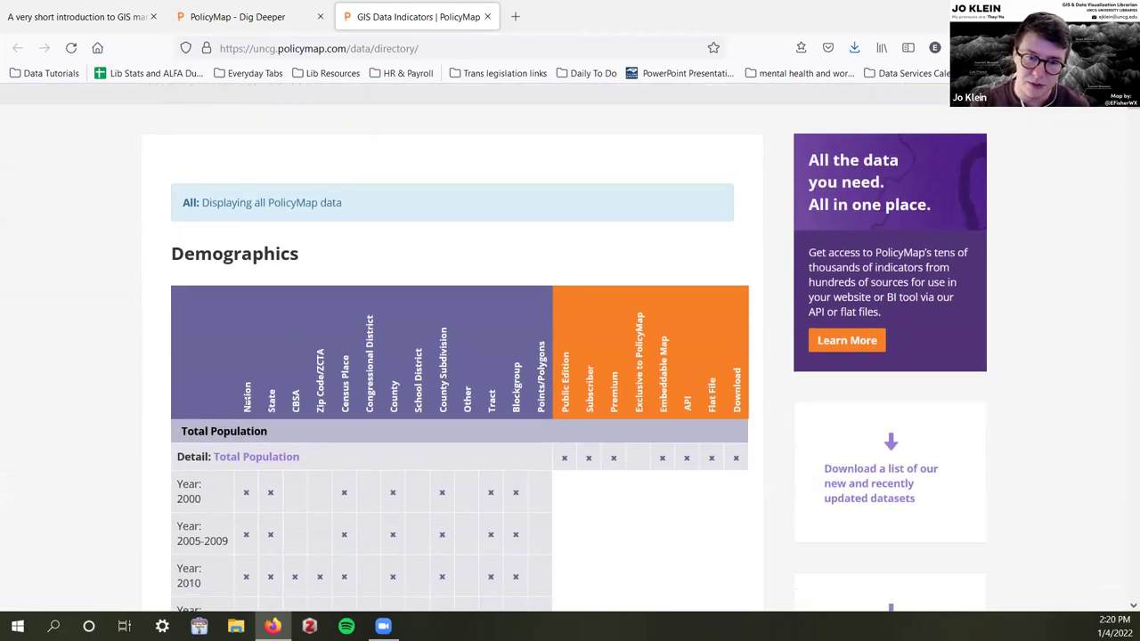
{"action": "scroll", "coordinate": [248, 406], "scroll_direction": "down", "scroll_amount": 1}
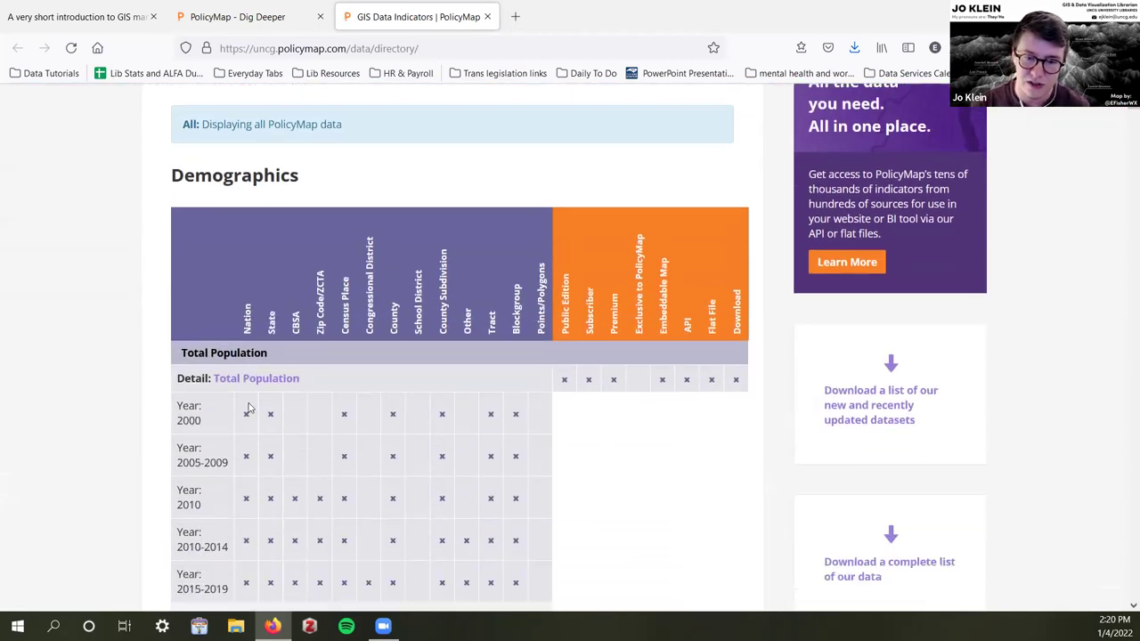
{"action": "scroll", "coordinate": [248, 409], "scroll_direction": "down", "scroll_amount": 5}
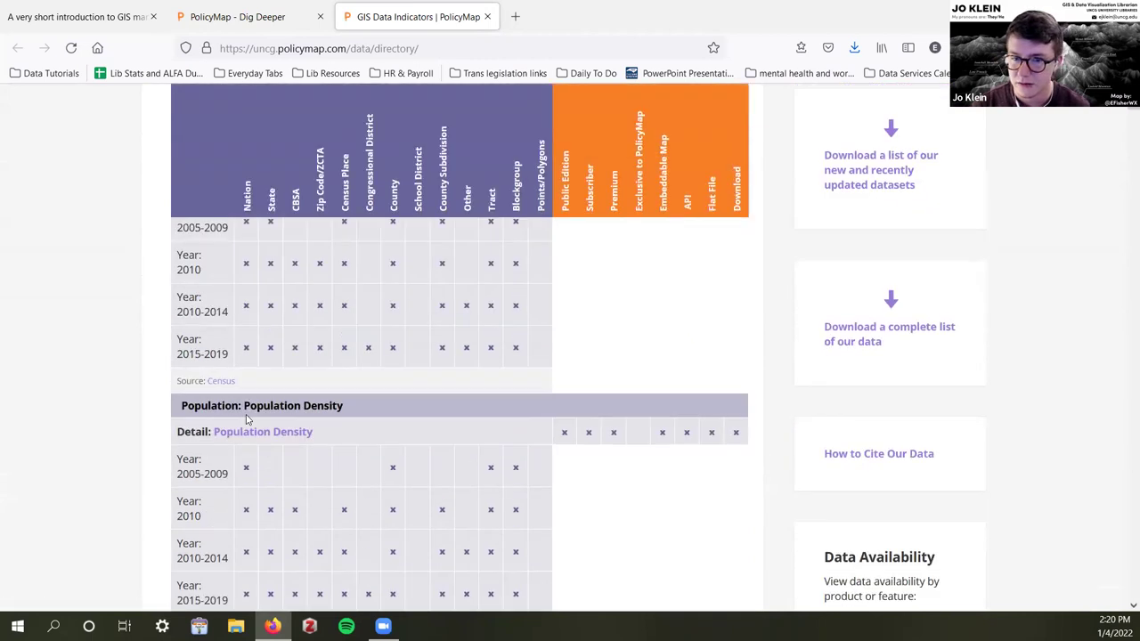
{"action": "scroll", "coordinate": [247, 419], "scroll_direction": "down", "scroll_amount": 5}
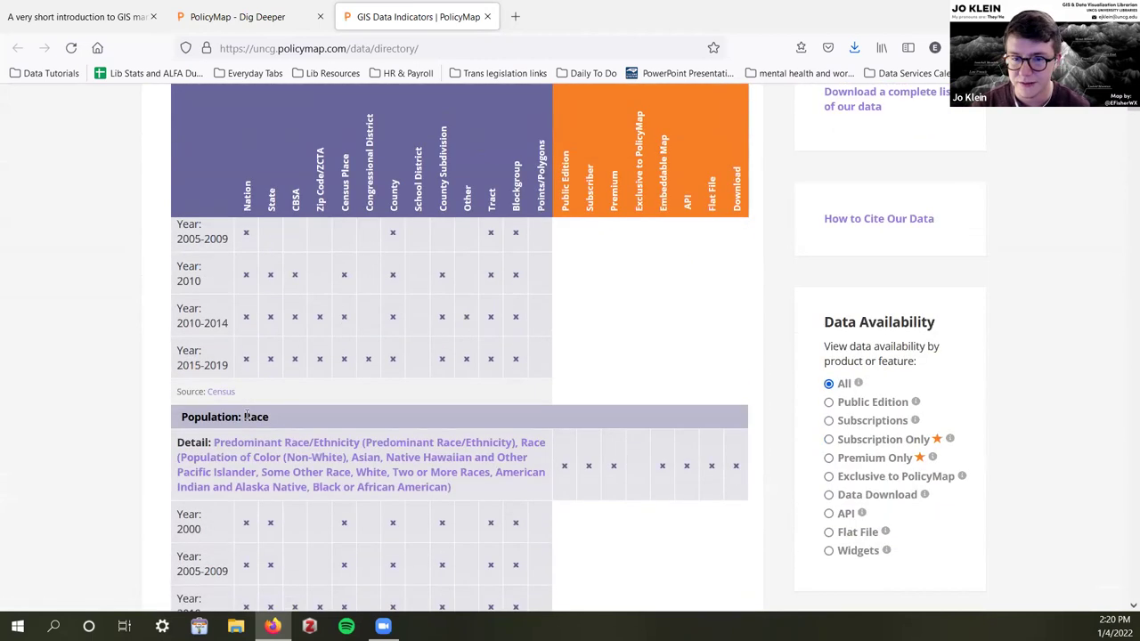
{"action": "scroll", "coordinate": [248, 419], "scroll_direction": "down", "scroll_amount": 4}
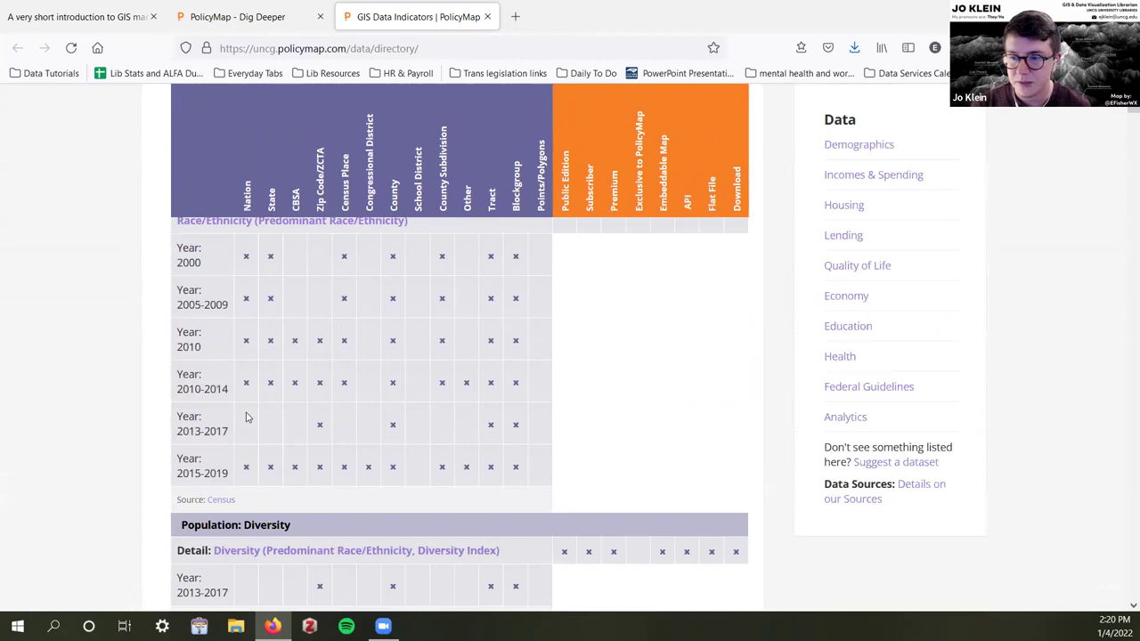
{"action": "scroll", "coordinate": [264, 415], "scroll_direction": "down", "scroll_amount": 2}
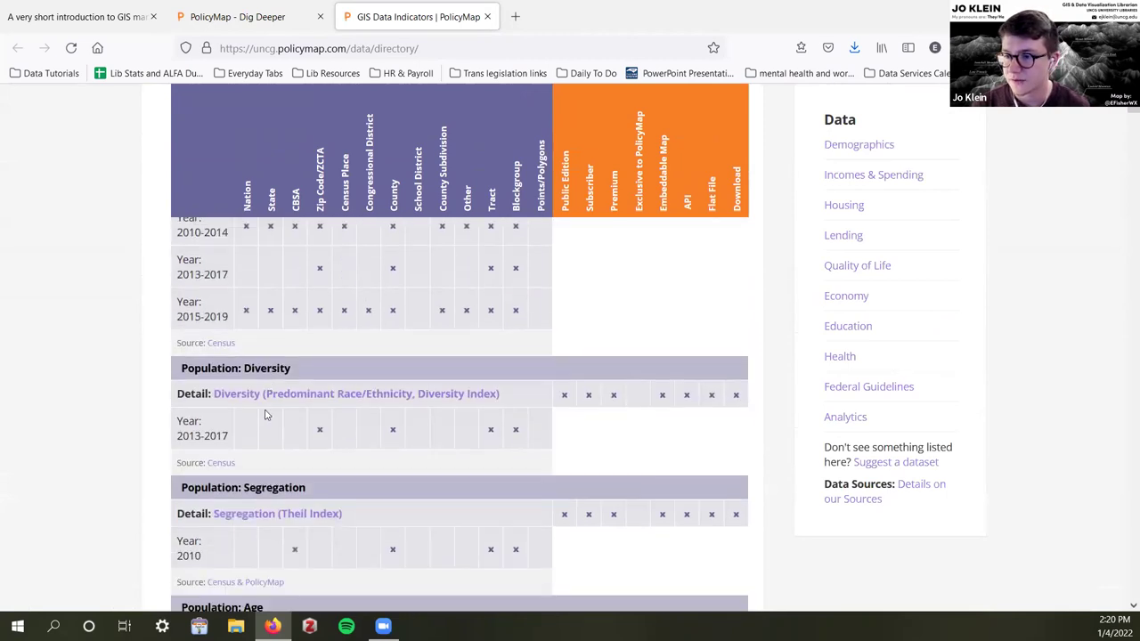
- Jump to the Health indicators, highlight the Data Sources note, then close the directory
{"action": "left_click", "coordinate": [840, 357]}
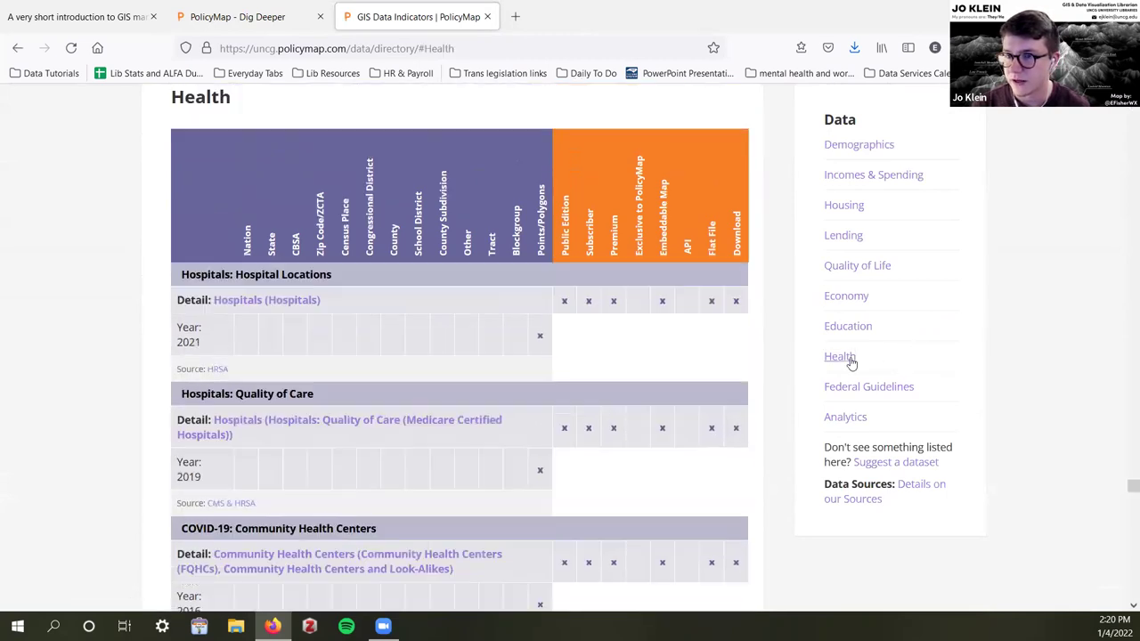
{"action": "scroll", "coordinate": [341, 390], "scroll_direction": "down", "scroll_amount": 3}
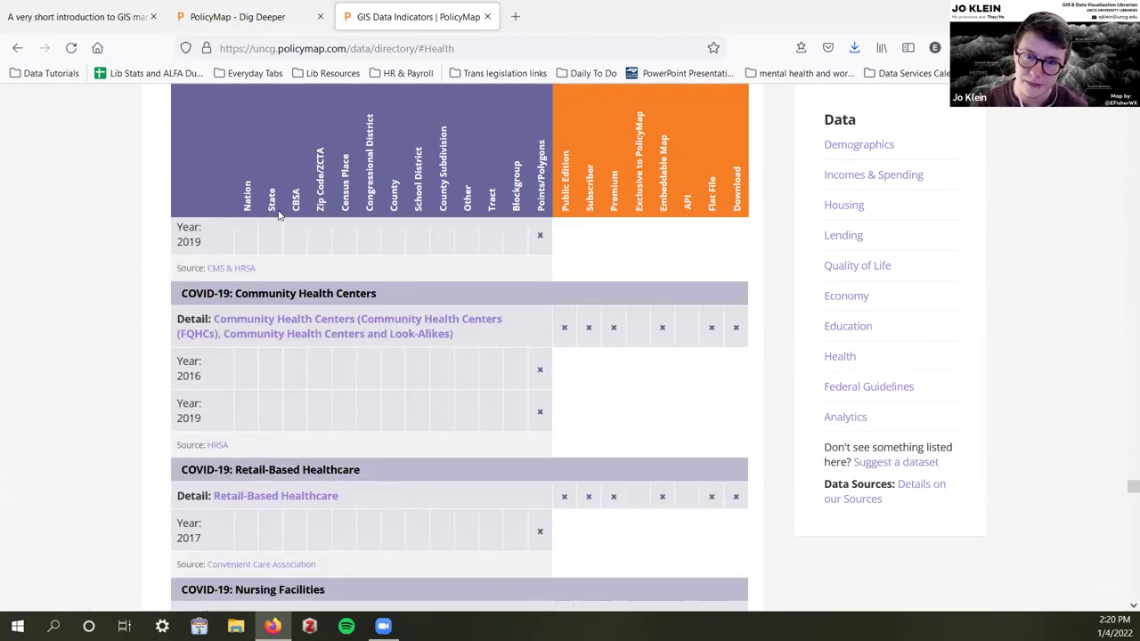
{"action": "scroll", "coordinate": [258, 423], "scroll_direction": "down", "scroll_amount": 5}
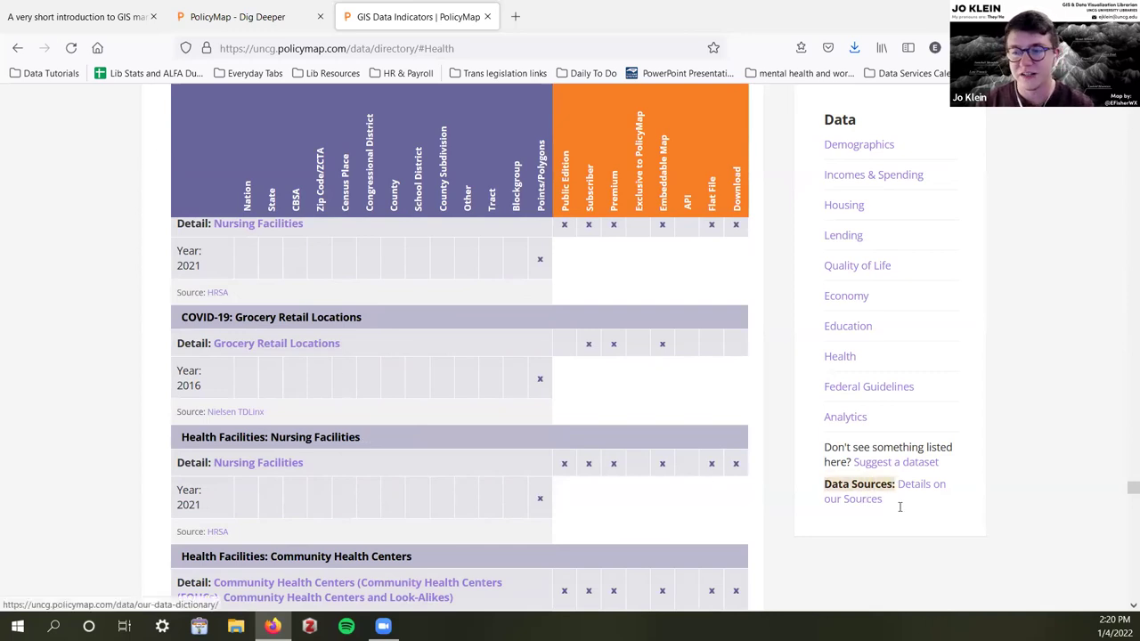
{"action": "left_click_drag", "start_coordinate": [828, 484], "coordinate": [894, 501]}
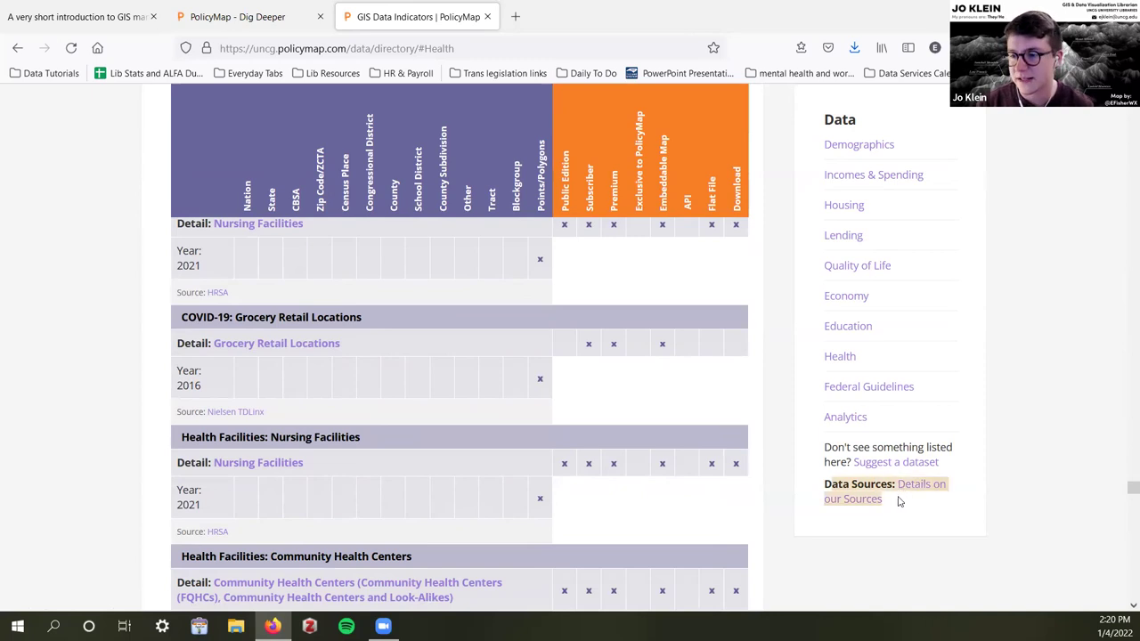
{"action": "left_click", "coordinate": [827, 484]}
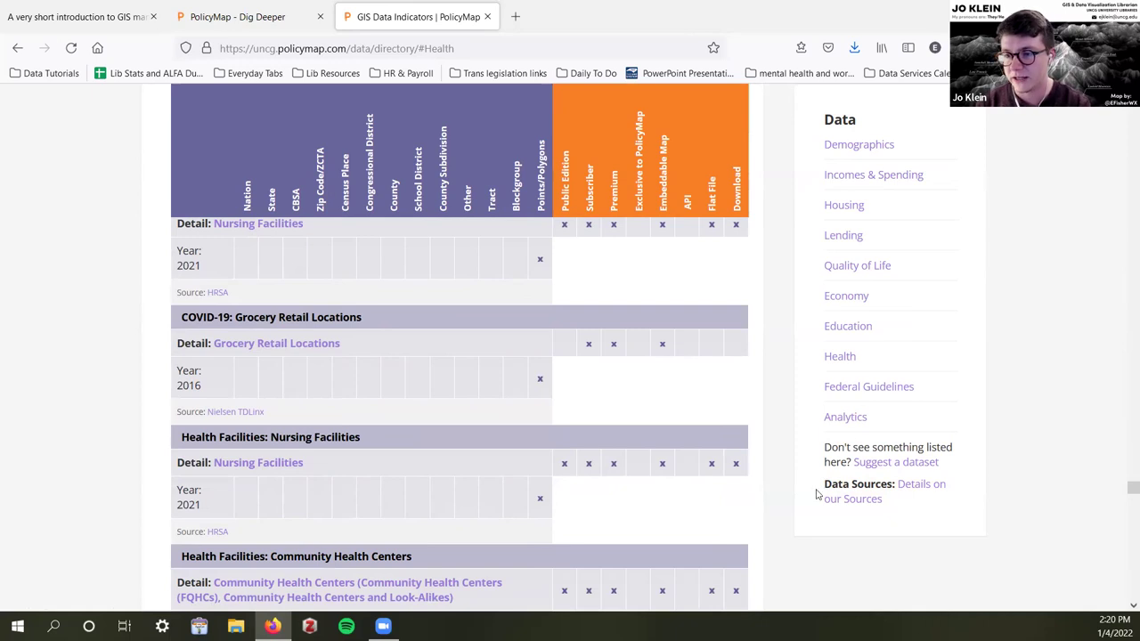
{"action": "left_click_drag", "start_coordinate": [829, 485], "coordinate": [896, 507]}
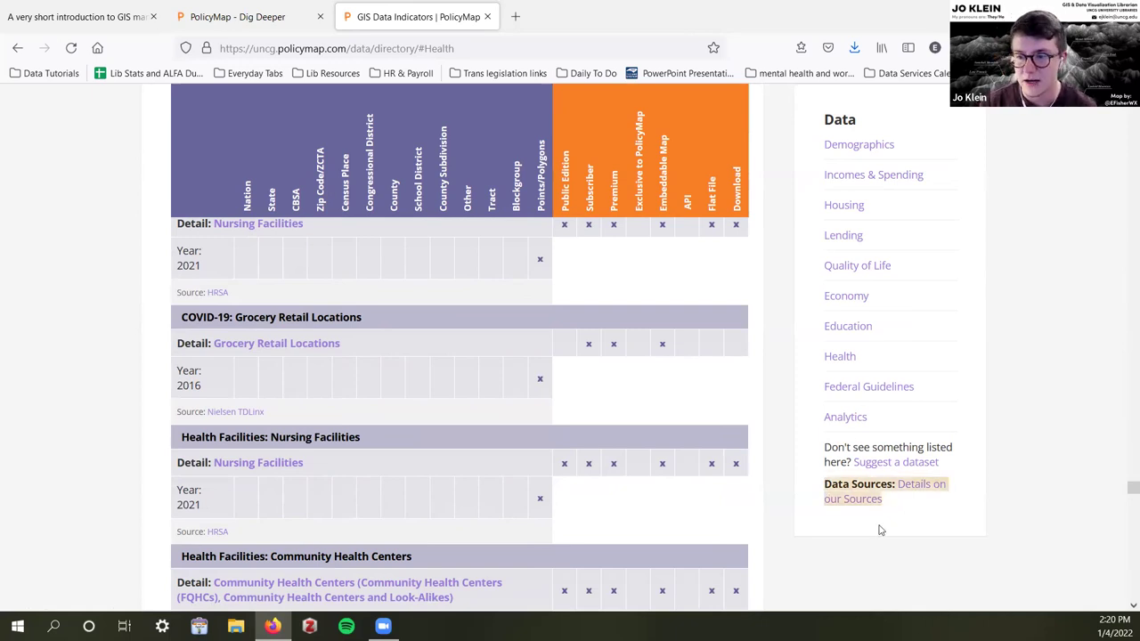
{"action": "left_click", "coordinate": [487, 16]}
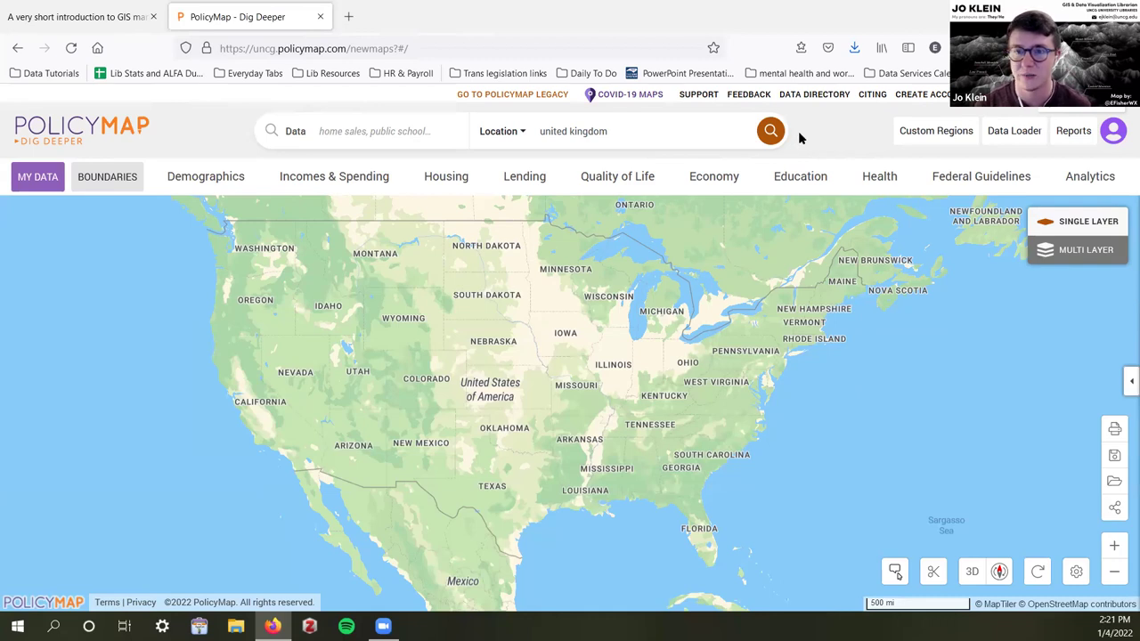
- Delete the old 'united kingdom' entry from PolicyMap's Location search box
{"action": "left_click", "coordinate": [531, 141]}
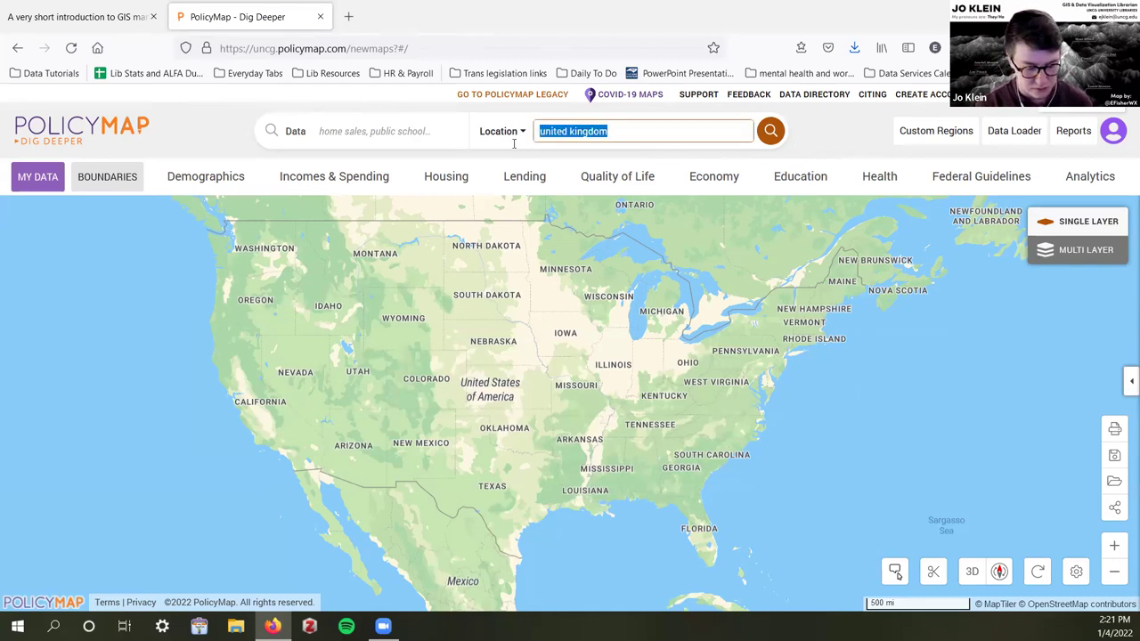
{"action": "key", "text": "BackSpace"}
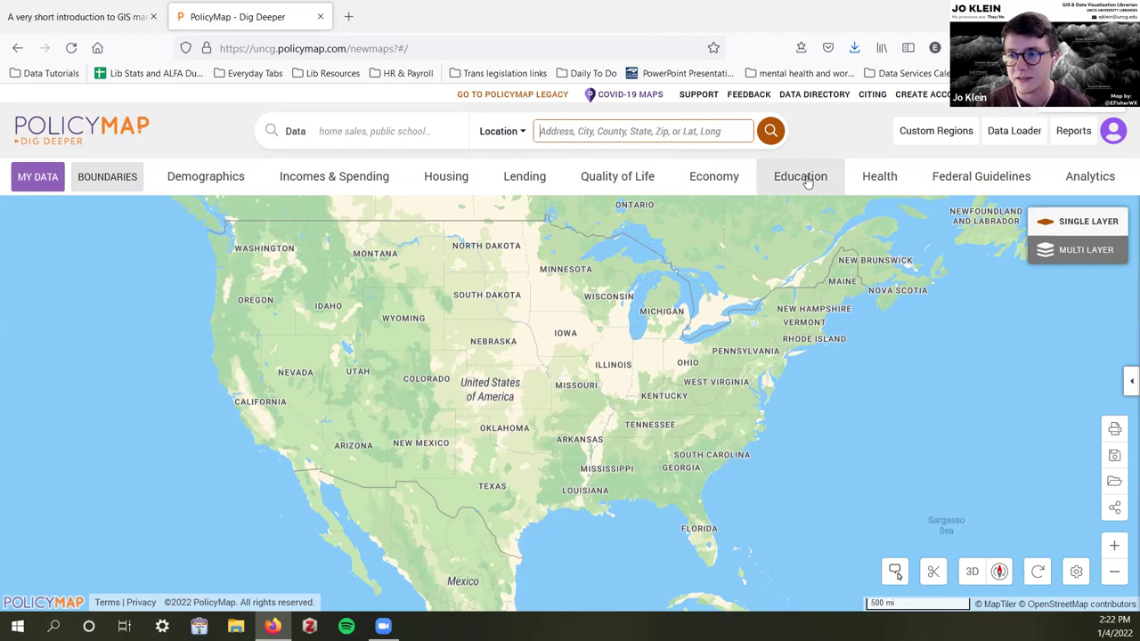
- Add the Libraries point layer from Quality of Life > Cultural Institutions to the US map
{"action": "left_click", "coordinate": [630, 178]}
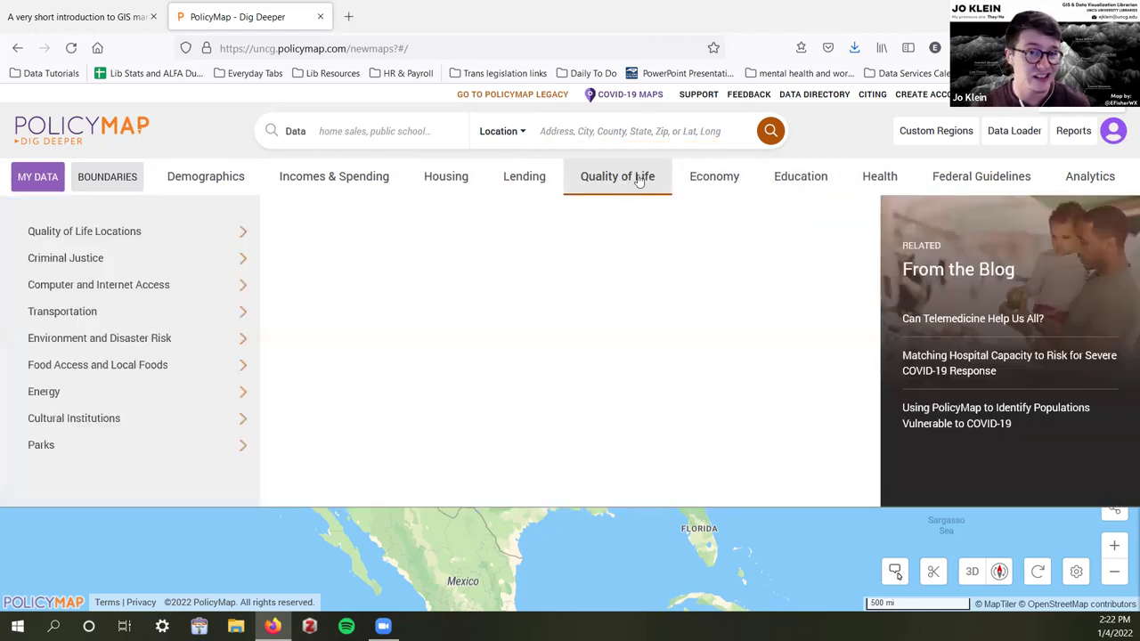
{"action": "left_click", "coordinate": [73, 335]}
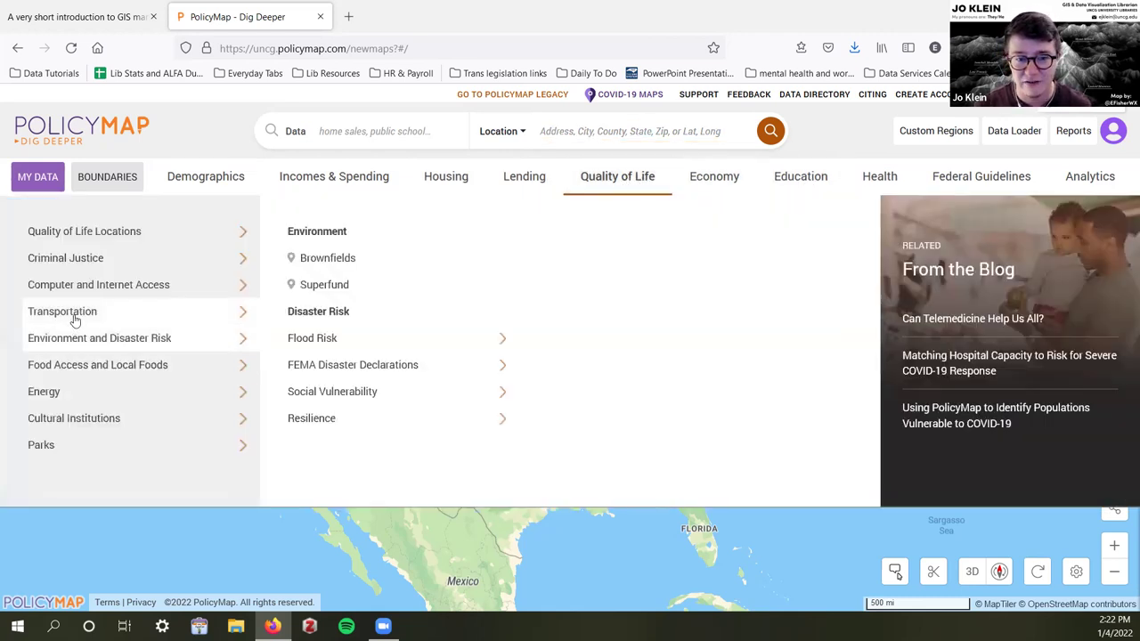
{"action": "mouse_move", "coordinate": [119, 428]}
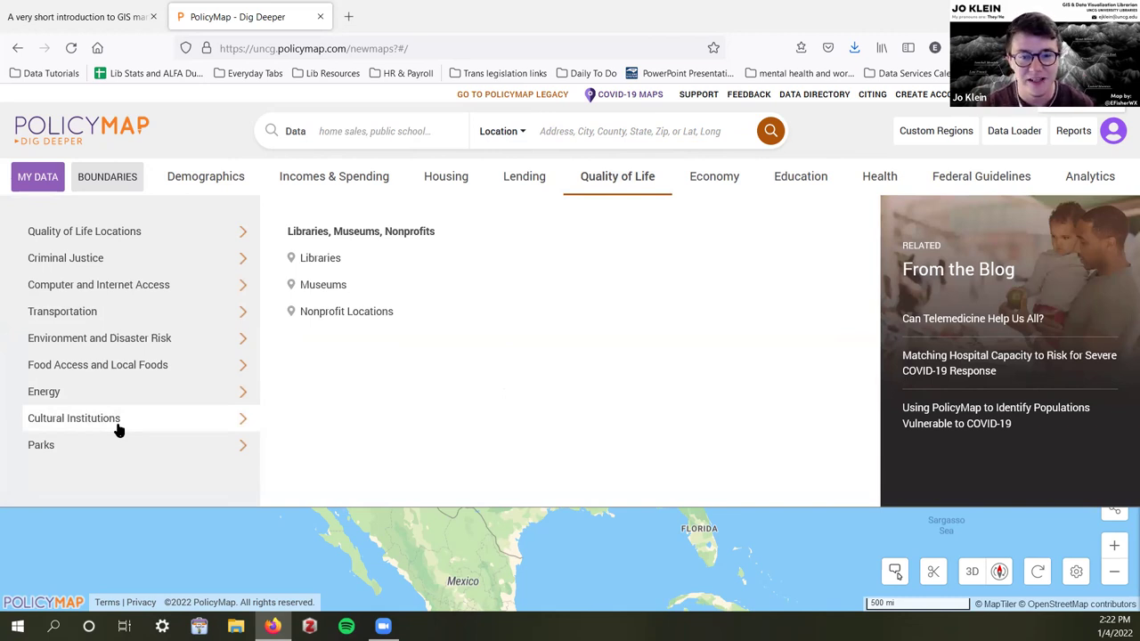
{"action": "left_click", "coordinate": [322, 258]}
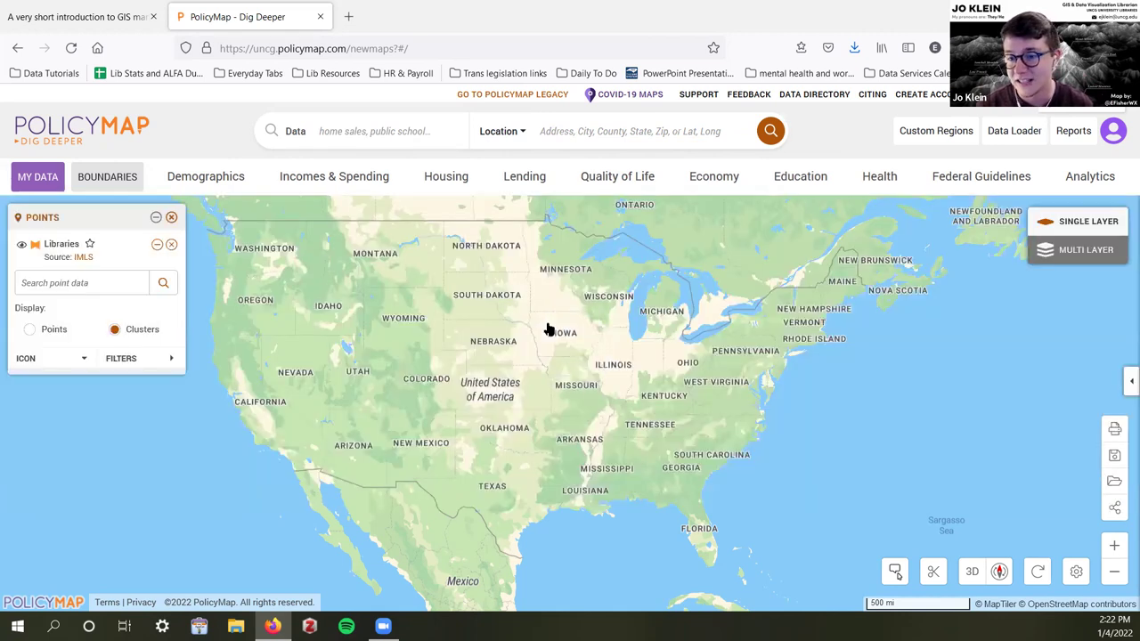
- Bring the Quality of Life Cultural Institutions datasets back up
{"action": "left_click", "coordinate": [604, 181]}
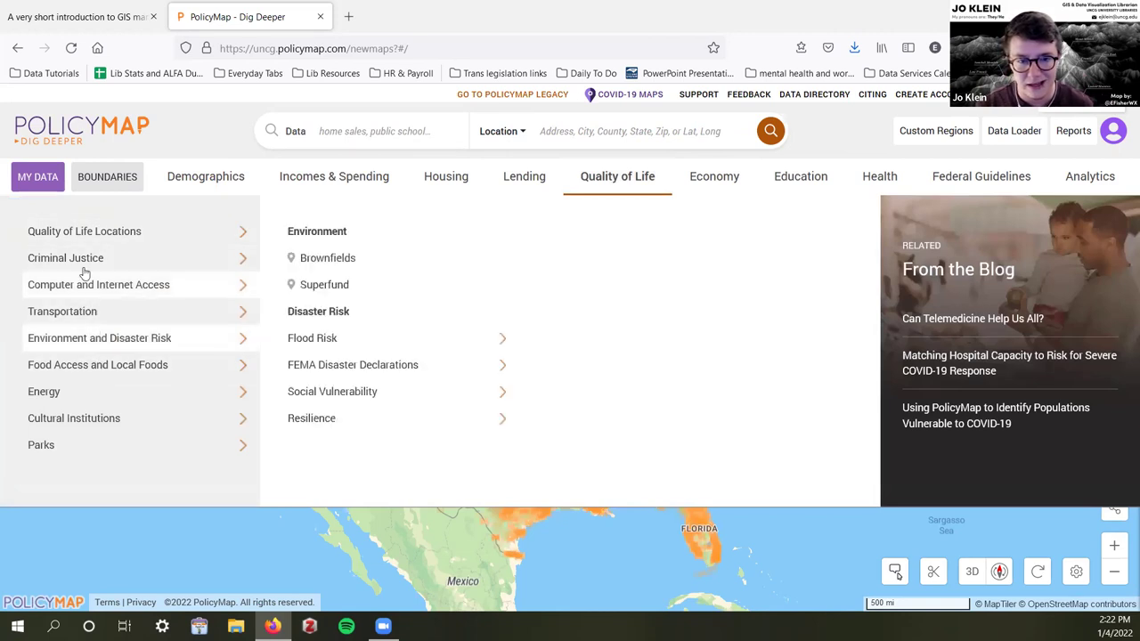
{"action": "left_click", "coordinate": [83, 389]}
{"action": "left_click", "coordinate": [213, 419]}
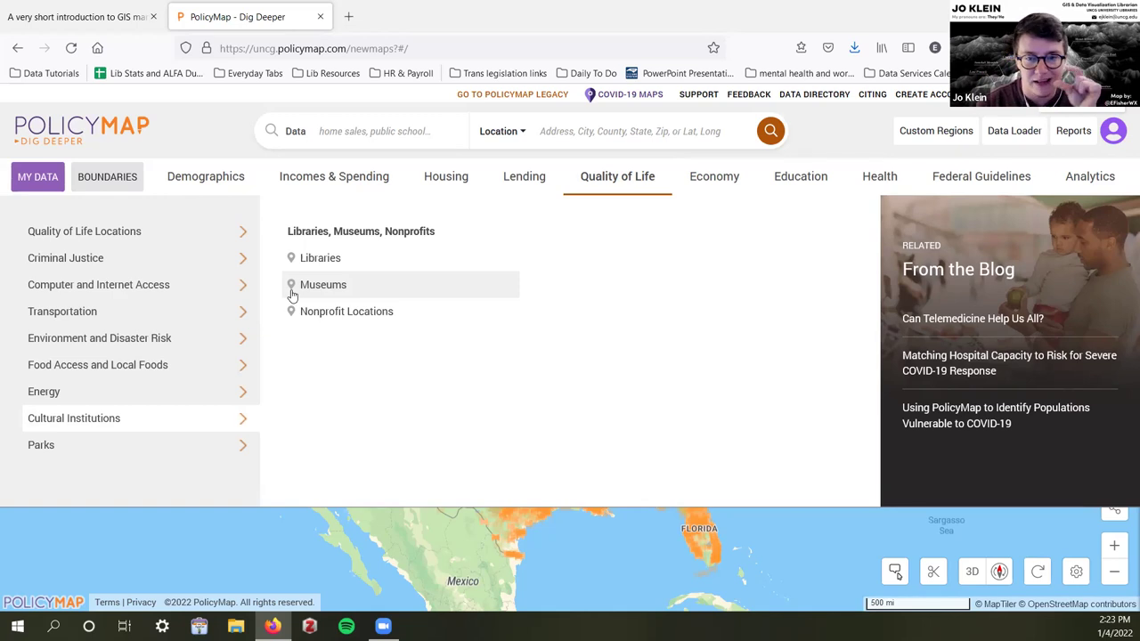
- Show the Libraries layer and zoom into central North Carolina around Greensboro and Winston-Salem
{"action": "left_click", "coordinate": [294, 258]}
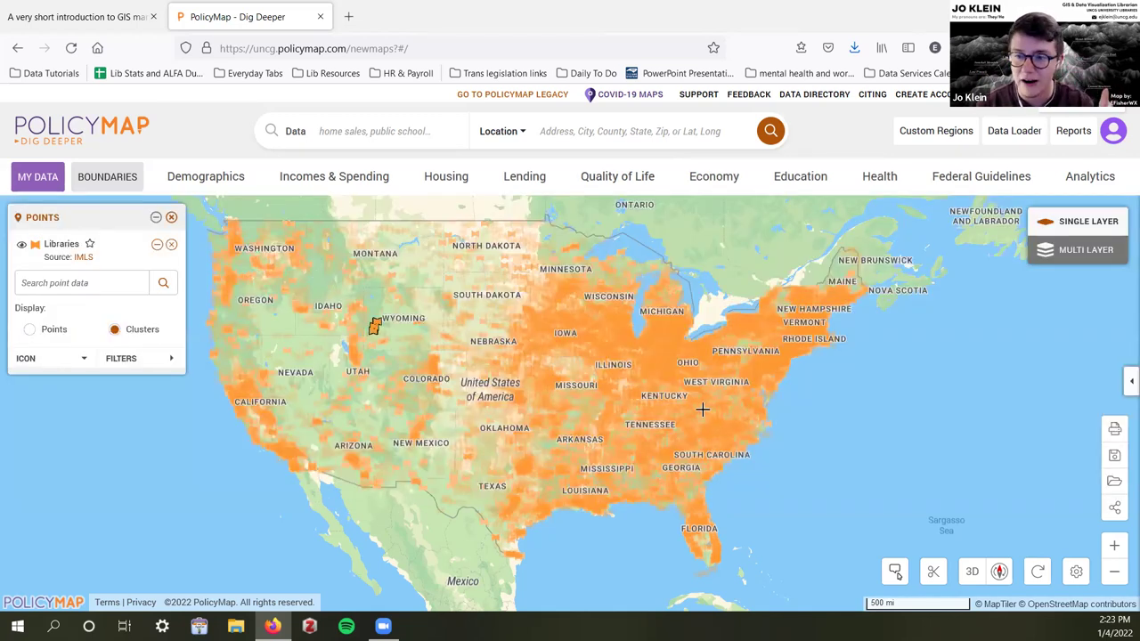
{"action": "scroll", "coordinate": [740, 415], "scroll_direction": "up", "scroll_amount": 4}
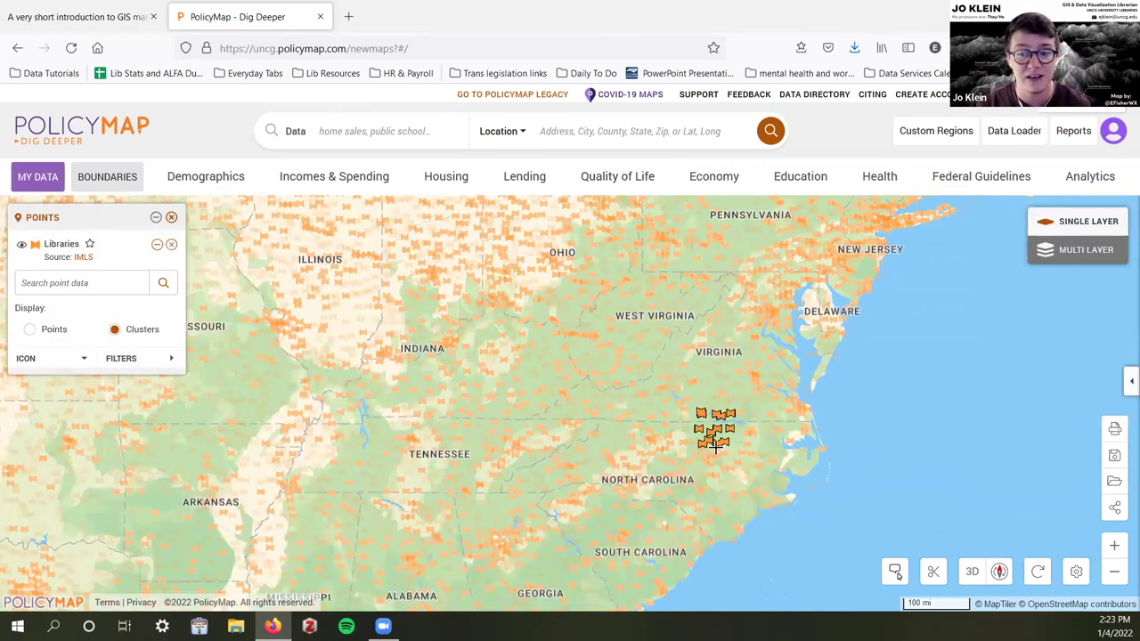
{"action": "scroll", "coordinate": [713, 446], "scroll_direction": "up", "scroll_amount": 3}
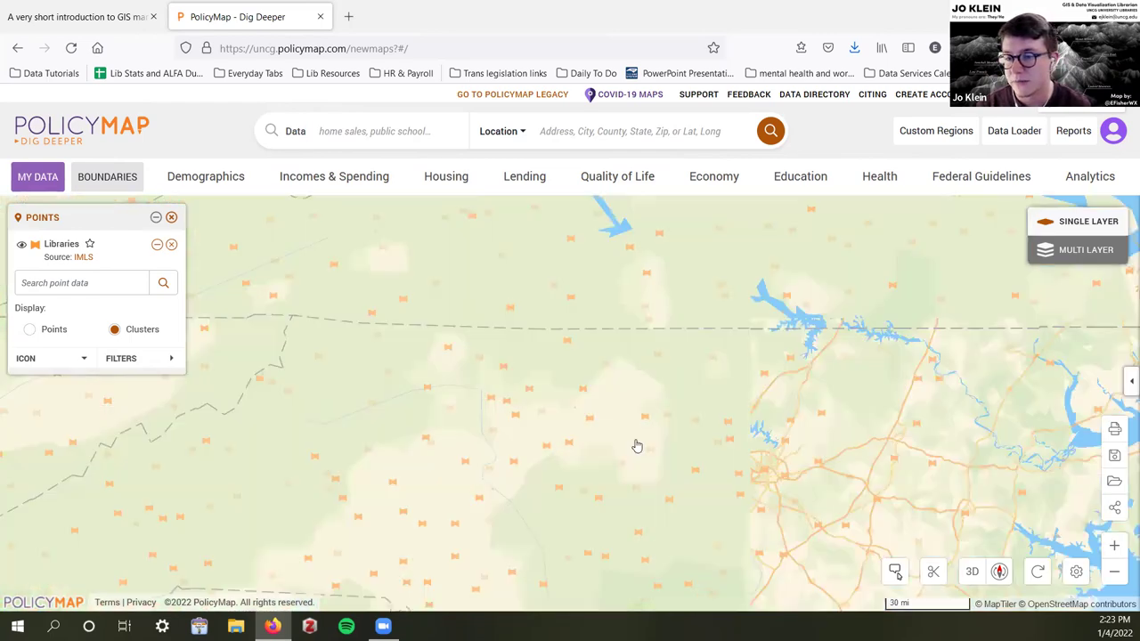
{"action": "scroll", "coordinate": [637, 445], "scroll_direction": "up", "scroll_amount": 1}
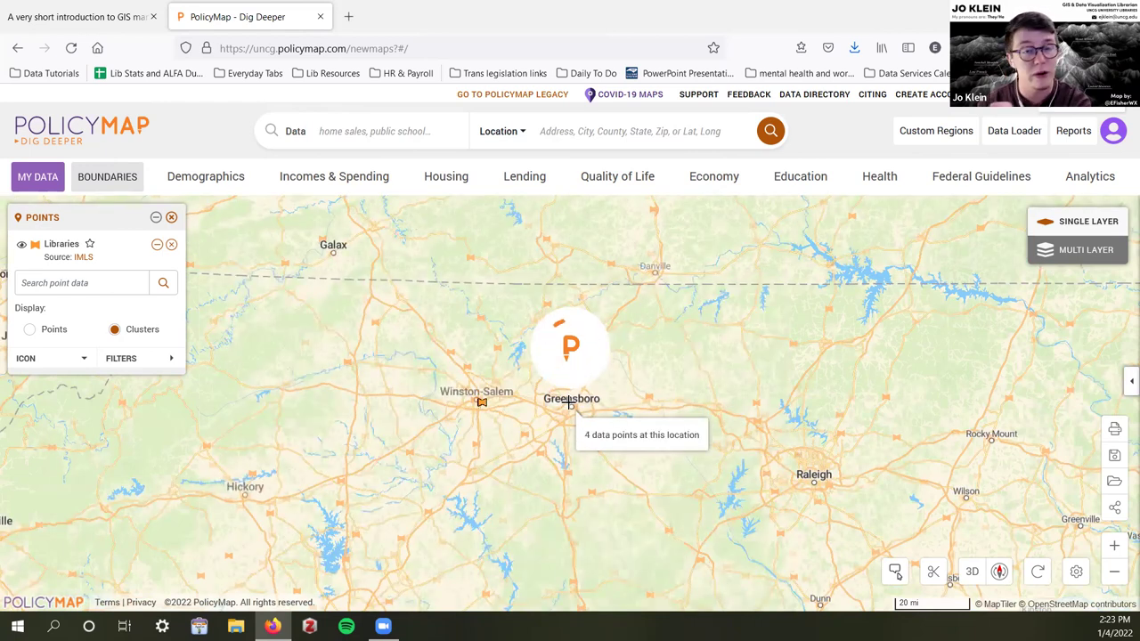
{"action": "left_click", "coordinate": [603, 175]}
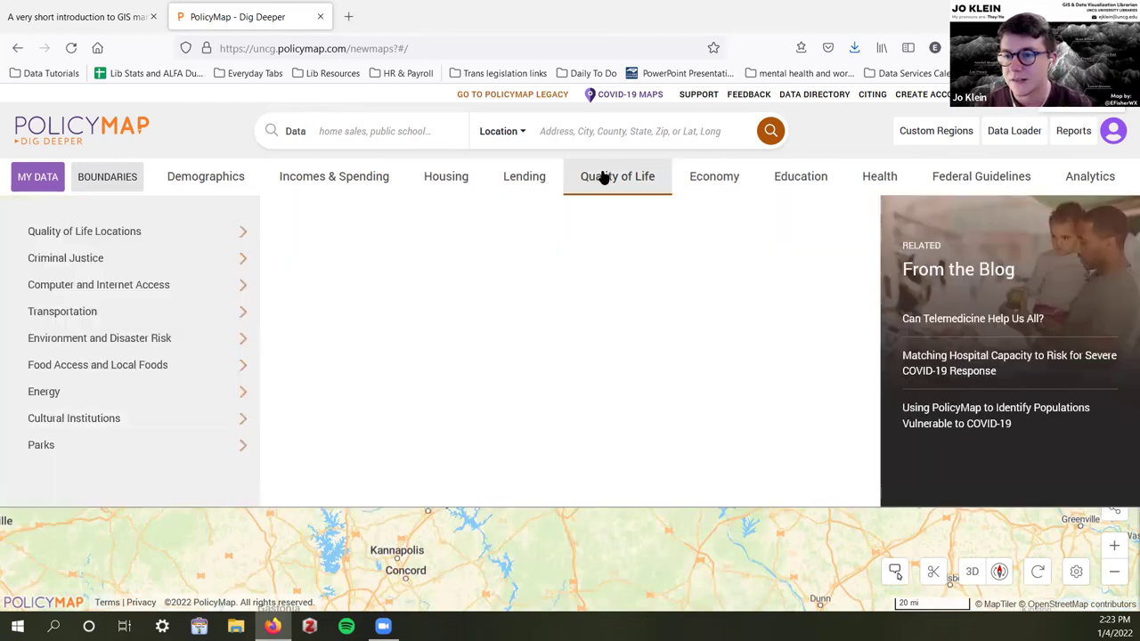
- Map Transportation > Travel Time to Work > Average Travel Time, keeping Average, zoomed on Greensboro
{"action": "left_click", "coordinate": [107, 319]}
{"action": "left_click", "coordinate": [364, 259]}
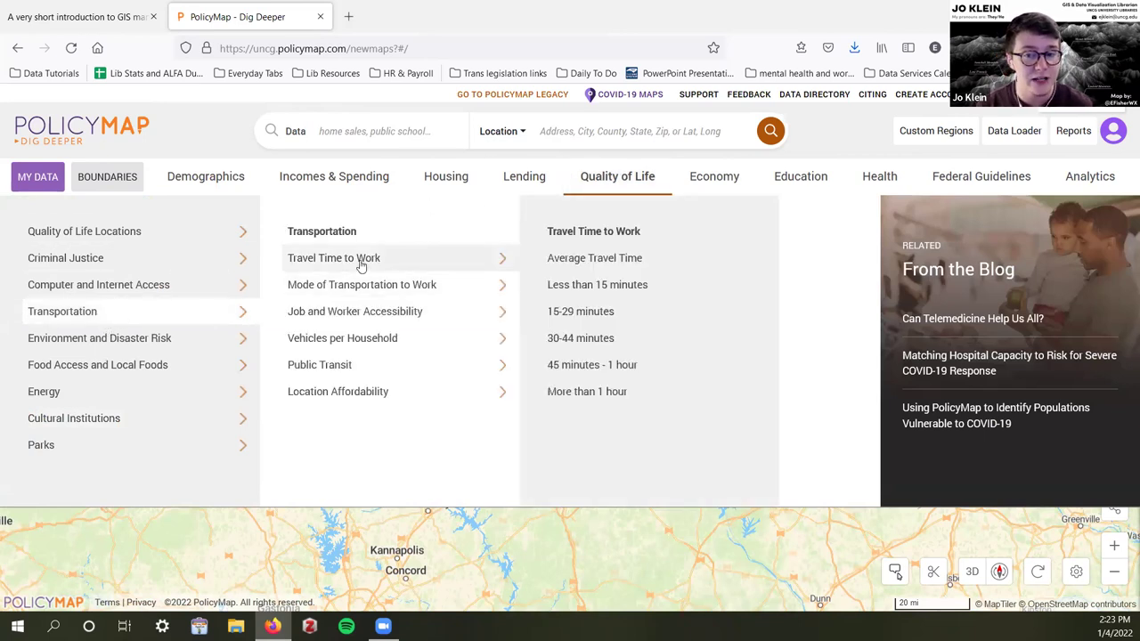
{"action": "left_click", "coordinate": [572, 259]}
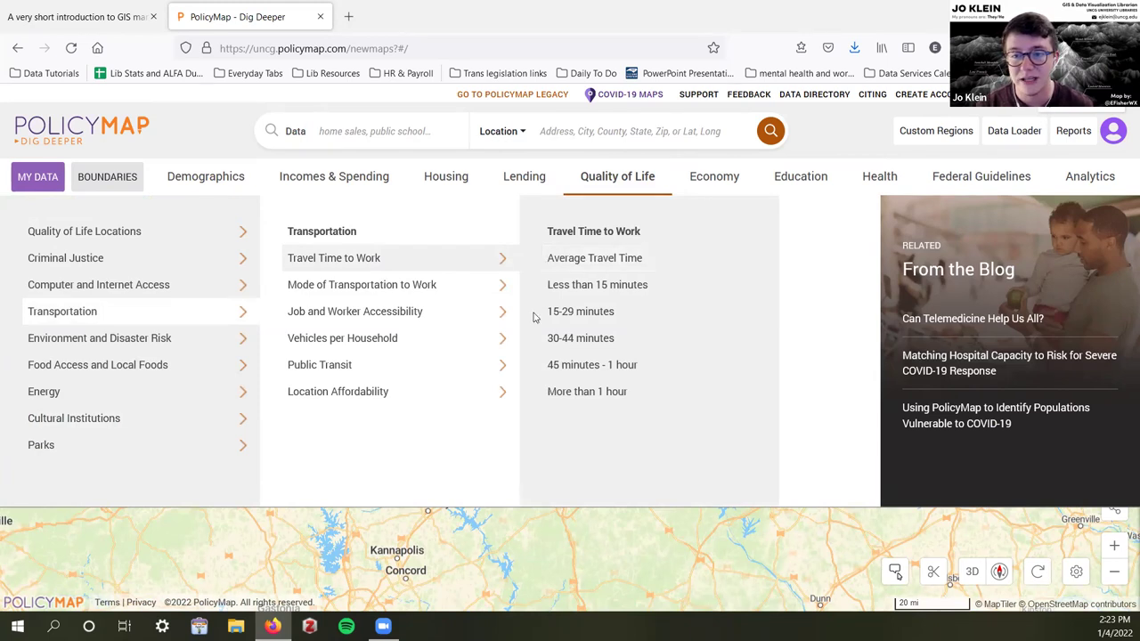
{"action": "left_click", "coordinate": [559, 260]}
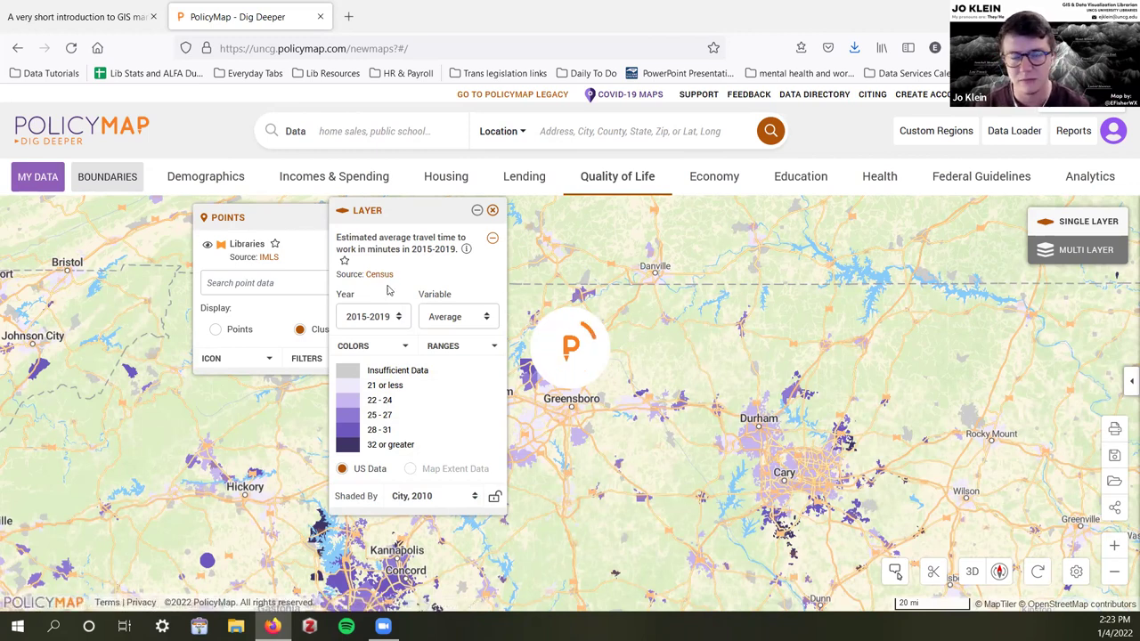
{"action": "left_click", "coordinate": [456, 319]}
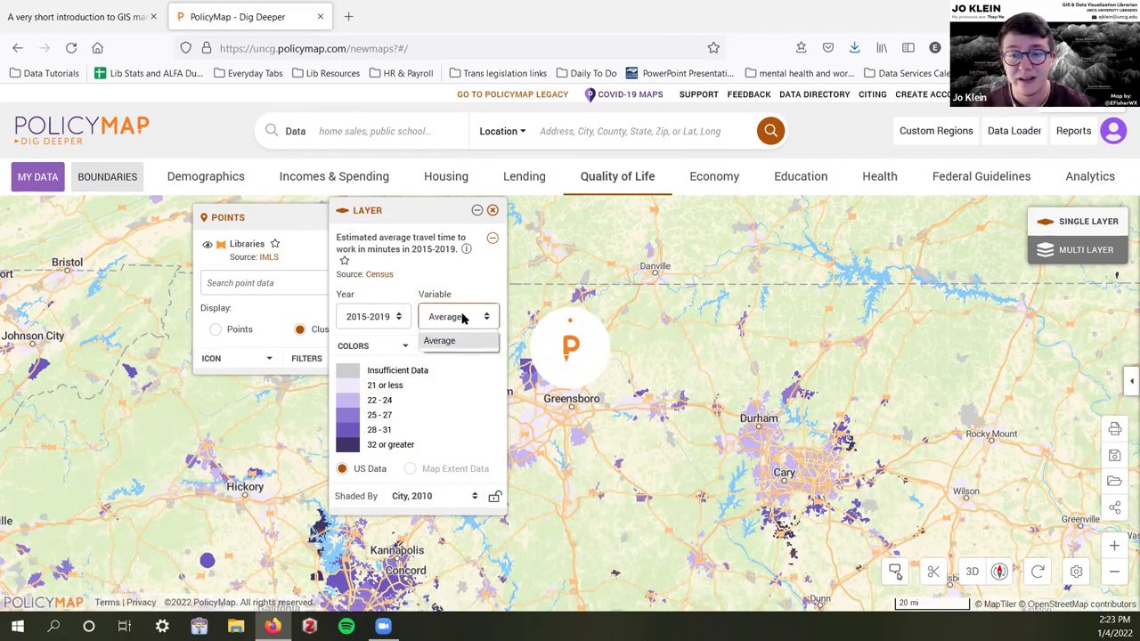
{"action": "left_click", "coordinate": [462, 315]}
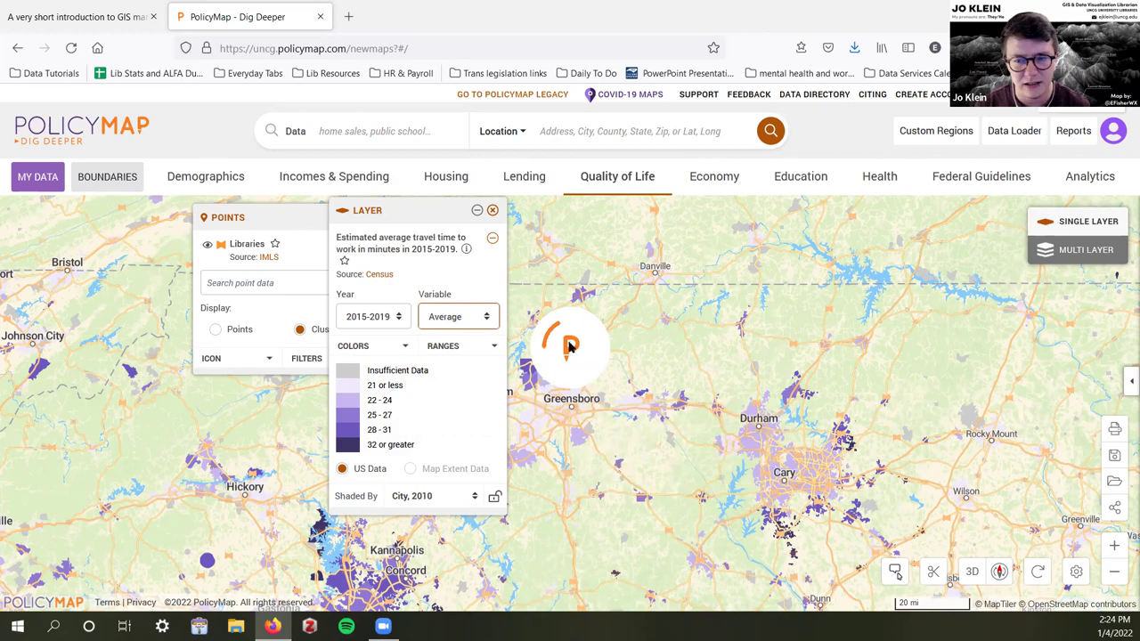
{"action": "scroll", "coordinate": [570, 347], "scroll_direction": "up", "scroll_amount": 2}
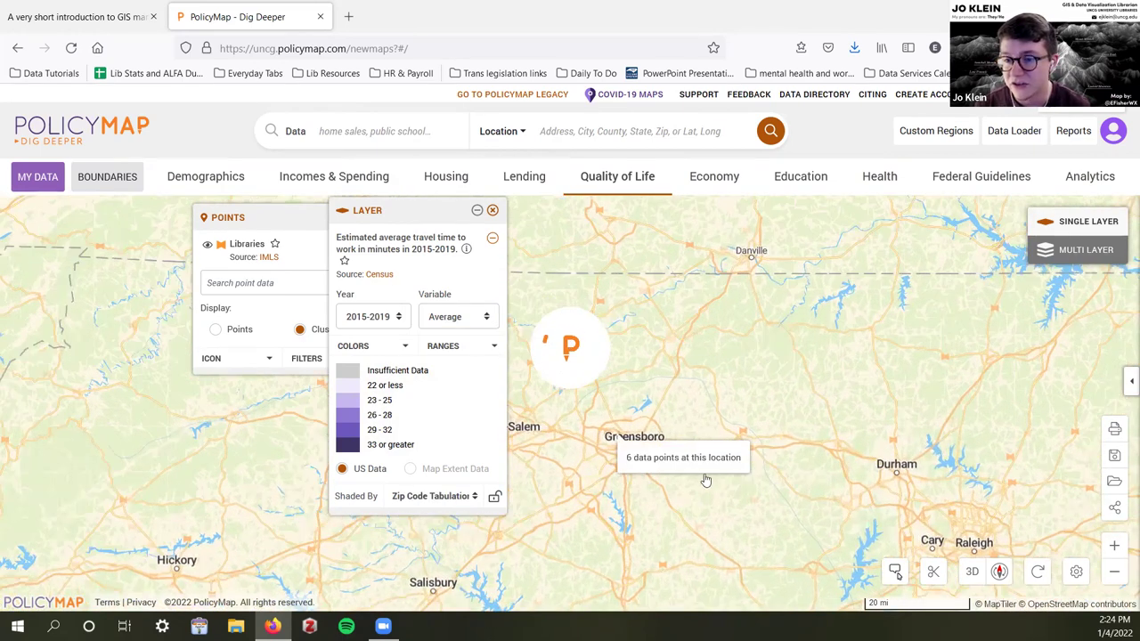
{"action": "scroll", "coordinate": [606, 437], "scroll_direction": "up", "scroll_amount": 2}
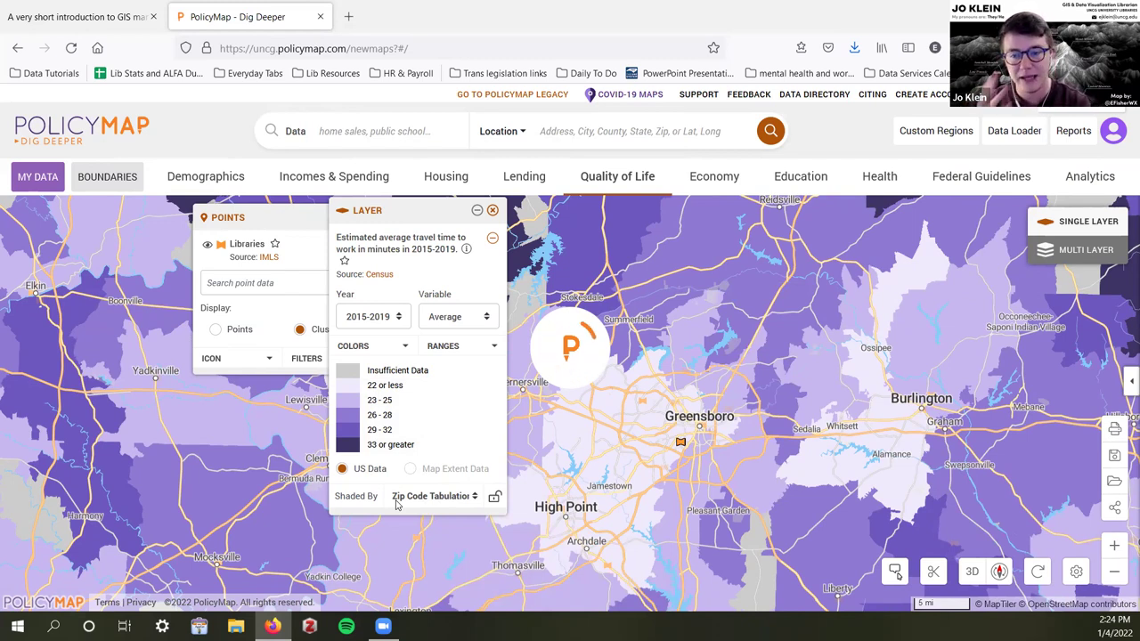
- Shade the travel time map by city and lock that geography
{"action": "left_click", "coordinate": [465, 498]}
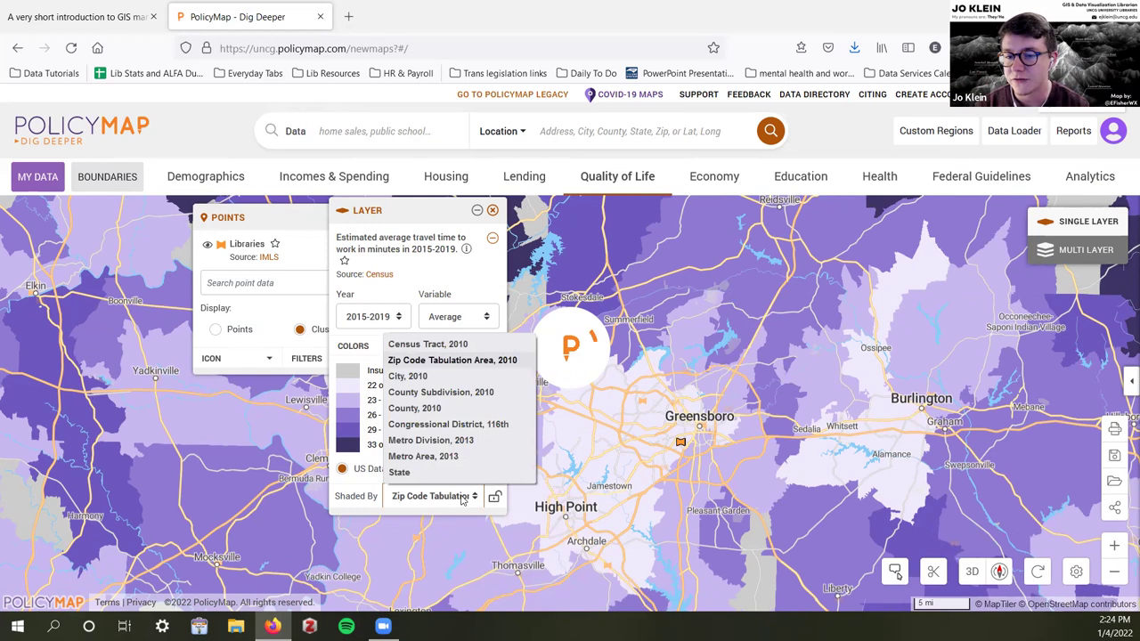
{"action": "left_click", "coordinate": [429, 378]}
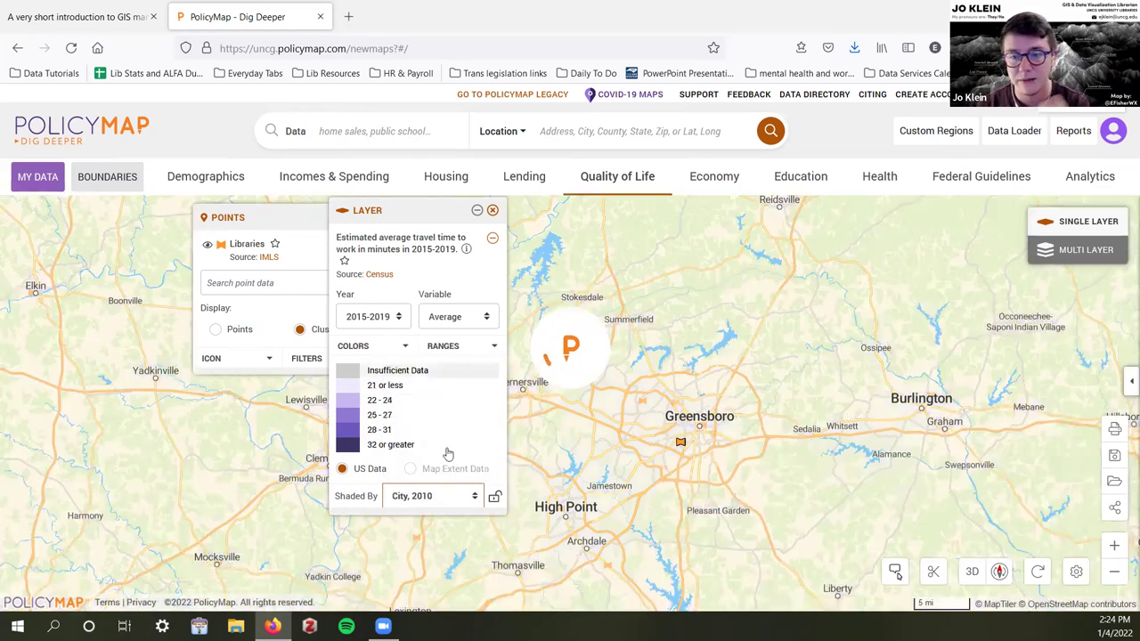
{"action": "left_click", "coordinate": [495, 498]}
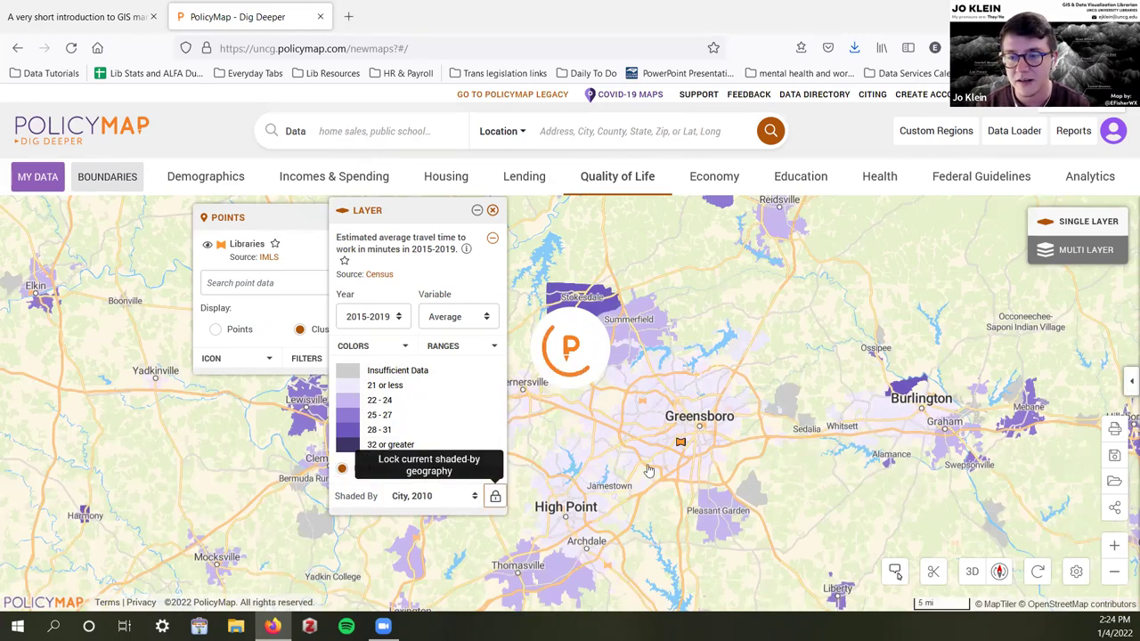
- Zoom out and line up the Layer and Points panels side by side
{"action": "scroll", "coordinate": [650, 470], "scroll_direction": "down", "scroll_amount": 1}
{"action": "scroll", "coordinate": [663, 385], "scroll_direction": "down", "scroll_amount": 2}
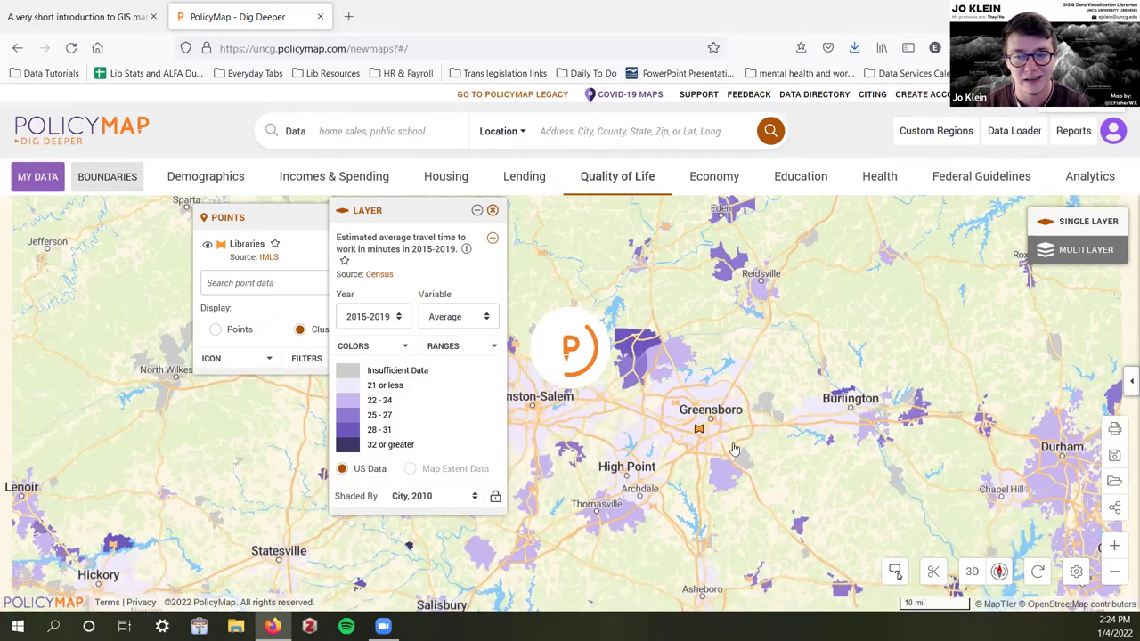
{"action": "left_click_drag", "start_coordinate": [431, 210], "coordinate": [112, 205]}
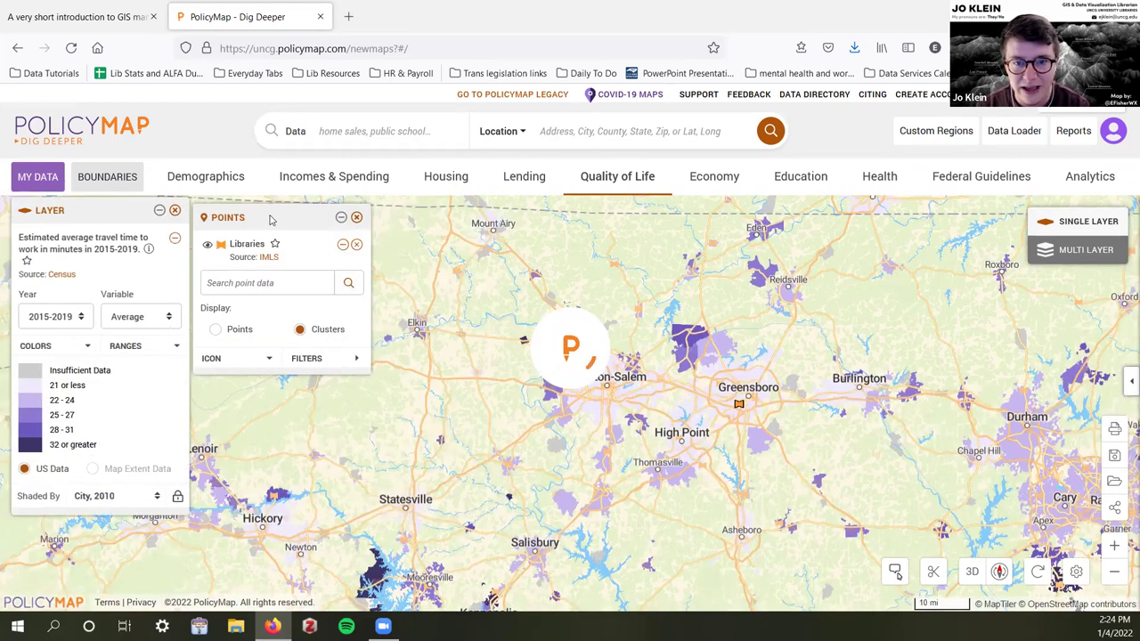
{"action": "left_click_drag", "start_coordinate": [272, 220], "coordinate": [275, 212]}
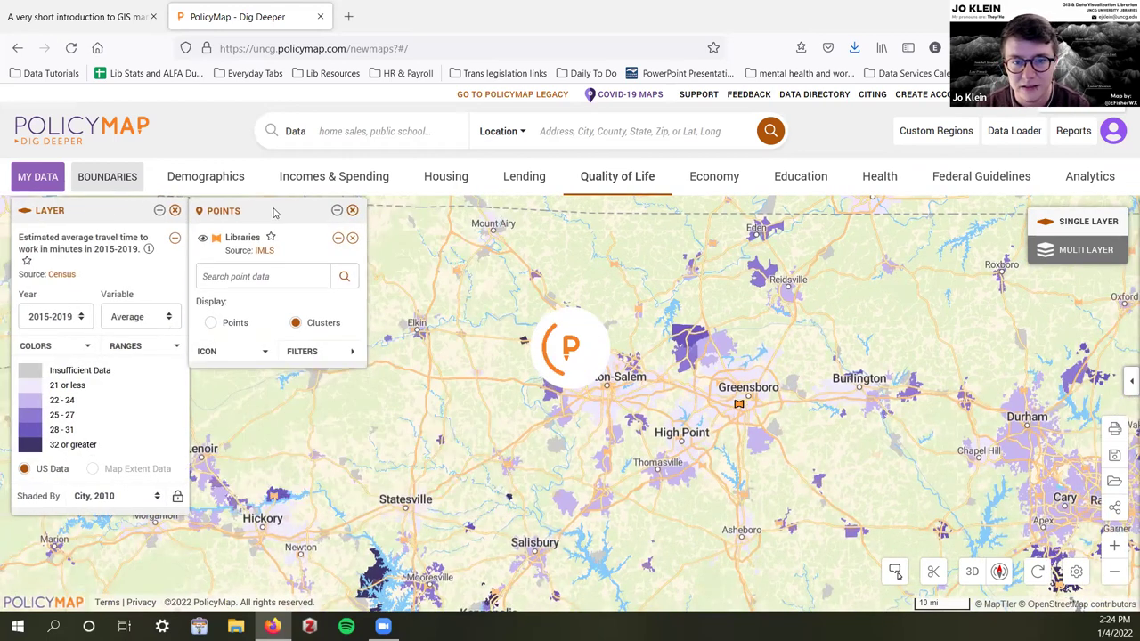
- Recolour the travel time layer with the pink-to-dark-red colour range
{"action": "left_click", "coordinate": [72, 347]}
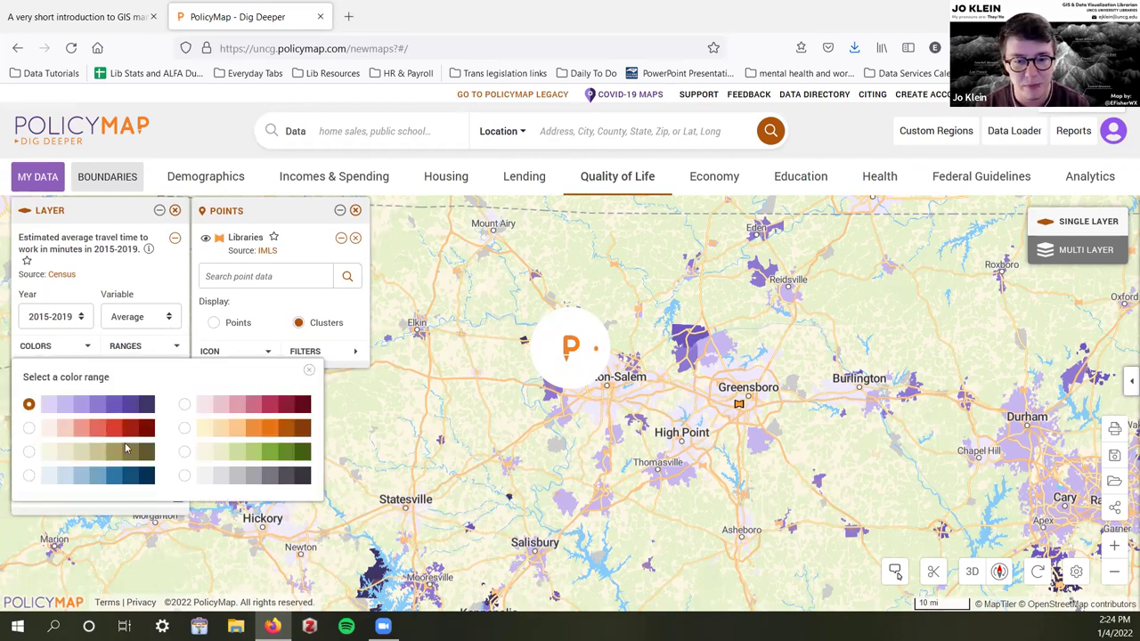
{"action": "left_click", "coordinate": [30, 480]}
{"action": "left_click", "coordinate": [245, 407]}
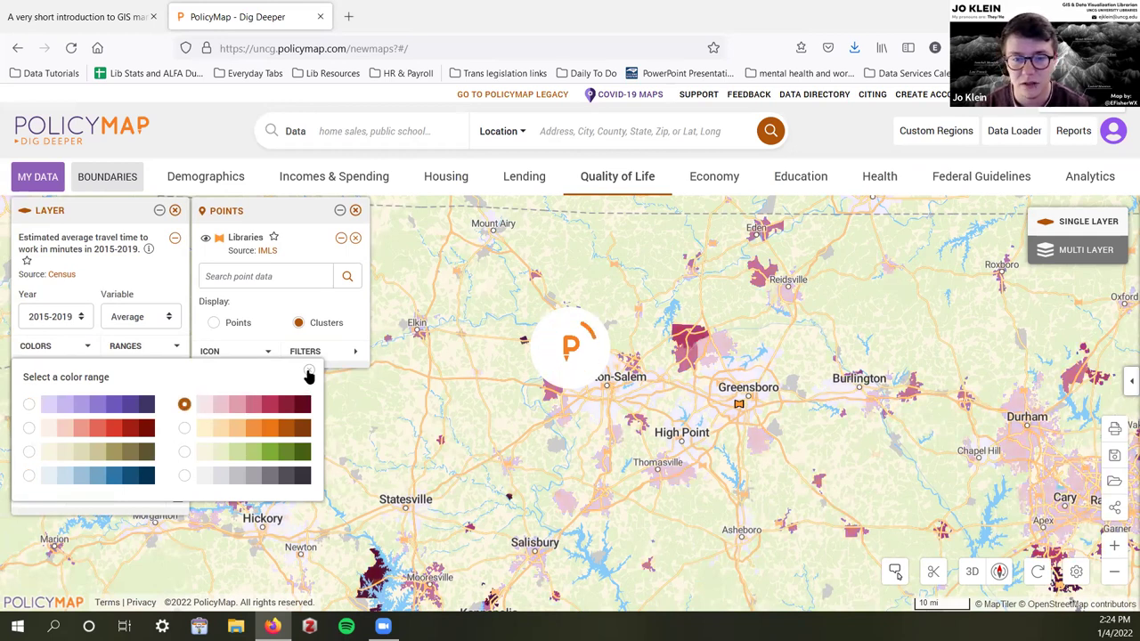
{"action": "left_click", "coordinate": [308, 371]}
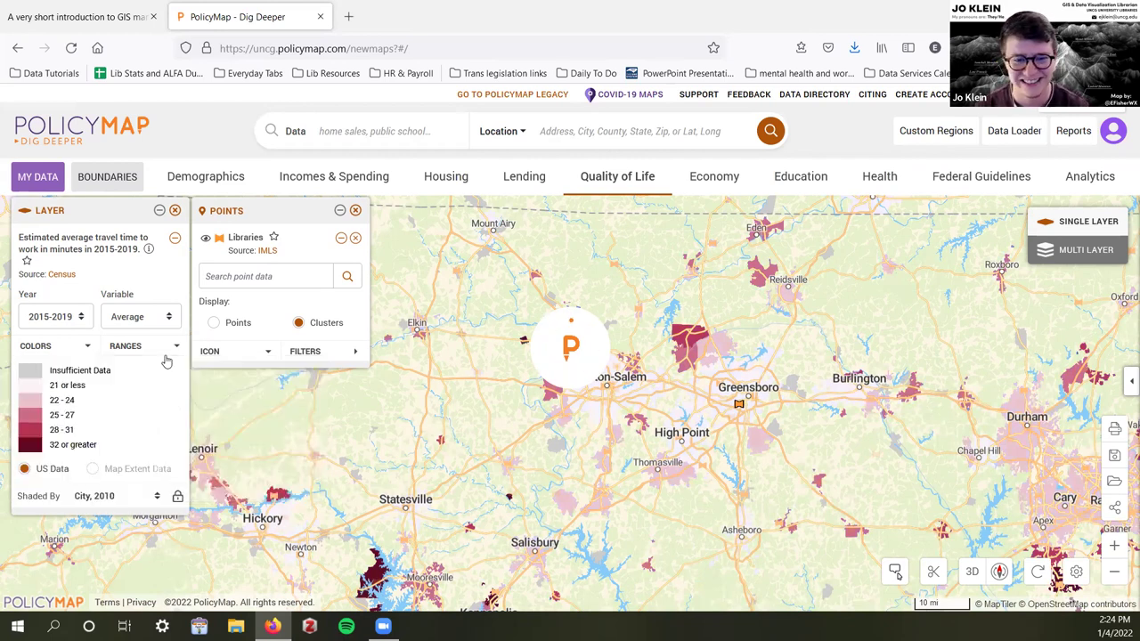
{"action": "left_click", "coordinate": [136, 347]}
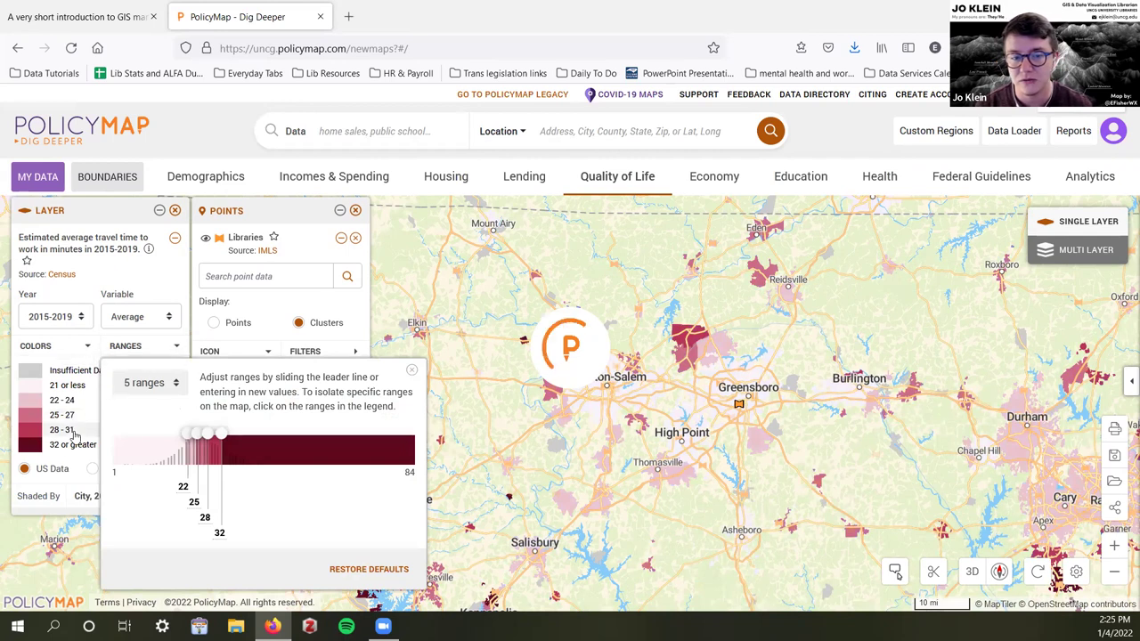
{"action": "left_click", "coordinate": [158, 347]}
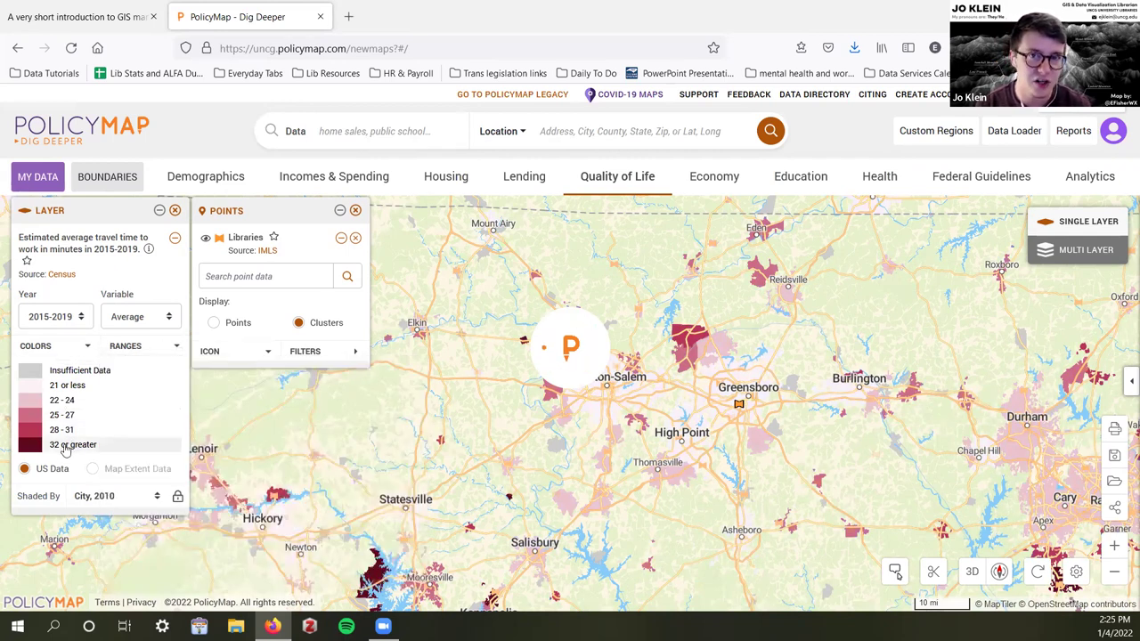
{"action": "left_click", "coordinate": [136, 350]}
{"action": "left_click_drag", "start_coordinate": [223, 434], "coordinate": [326, 429]}
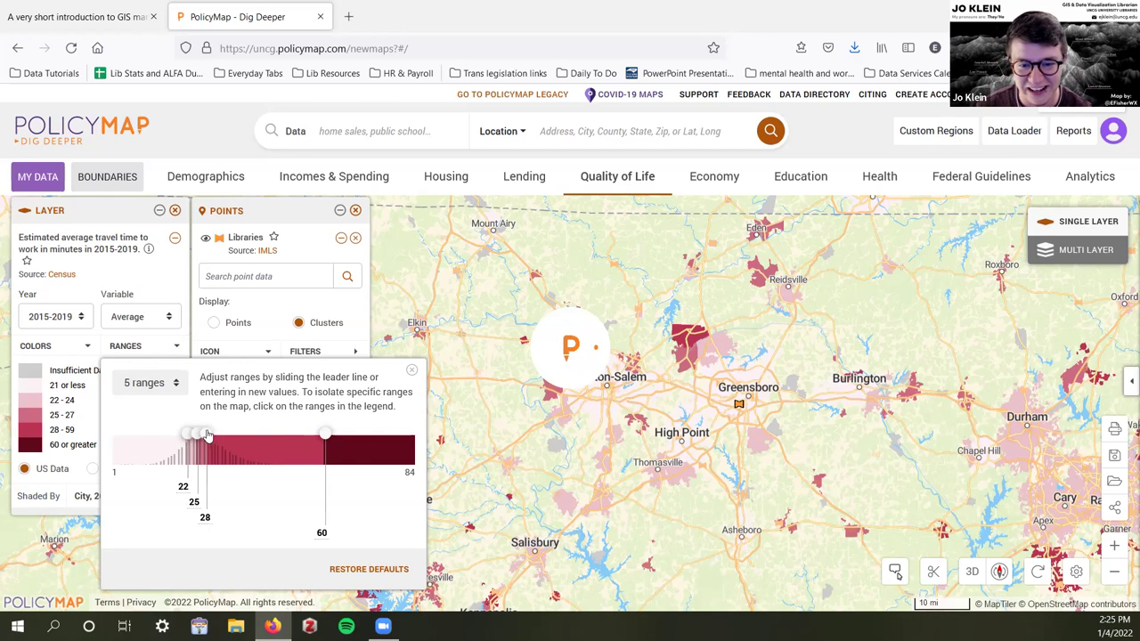
{"action": "left_click_drag", "start_coordinate": [206, 436], "coordinate": [278, 435]}
{"action": "left_click_drag", "start_coordinate": [195, 436], "coordinate": [230, 436]}
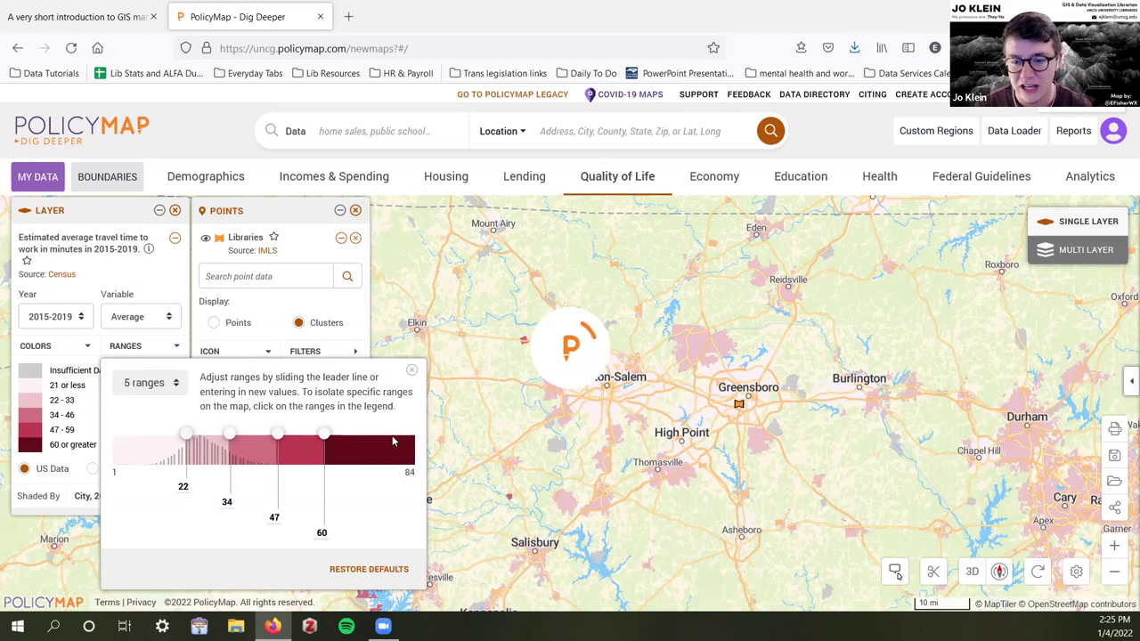
{"action": "left_click", "coordinate": [412, 373]}
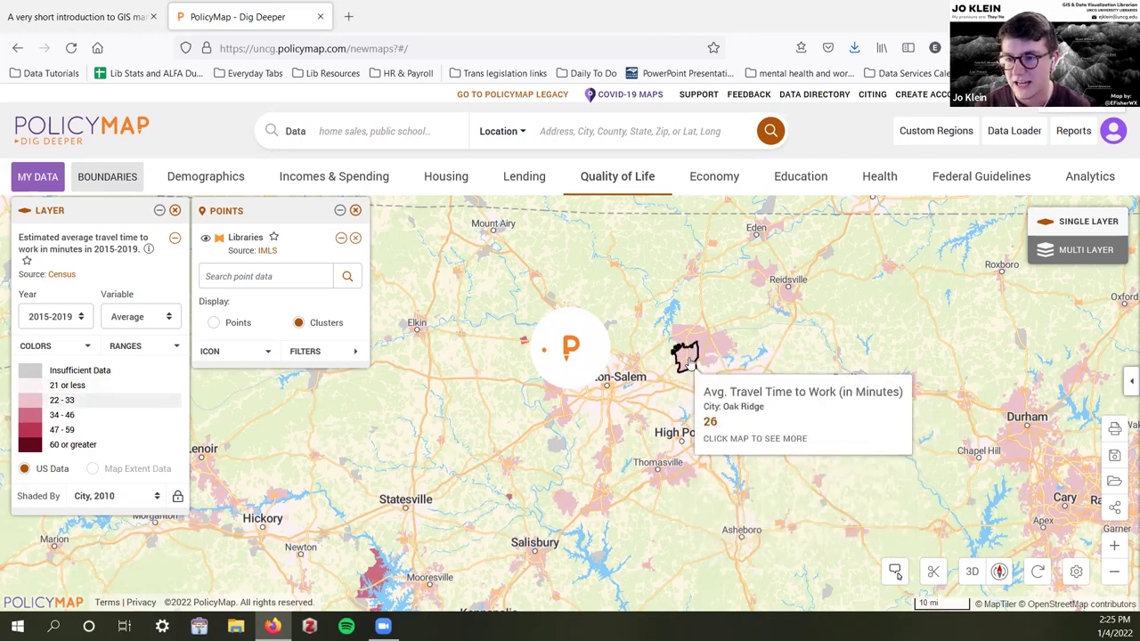
{"action": "left_click", "coordinate": [126, 347]}
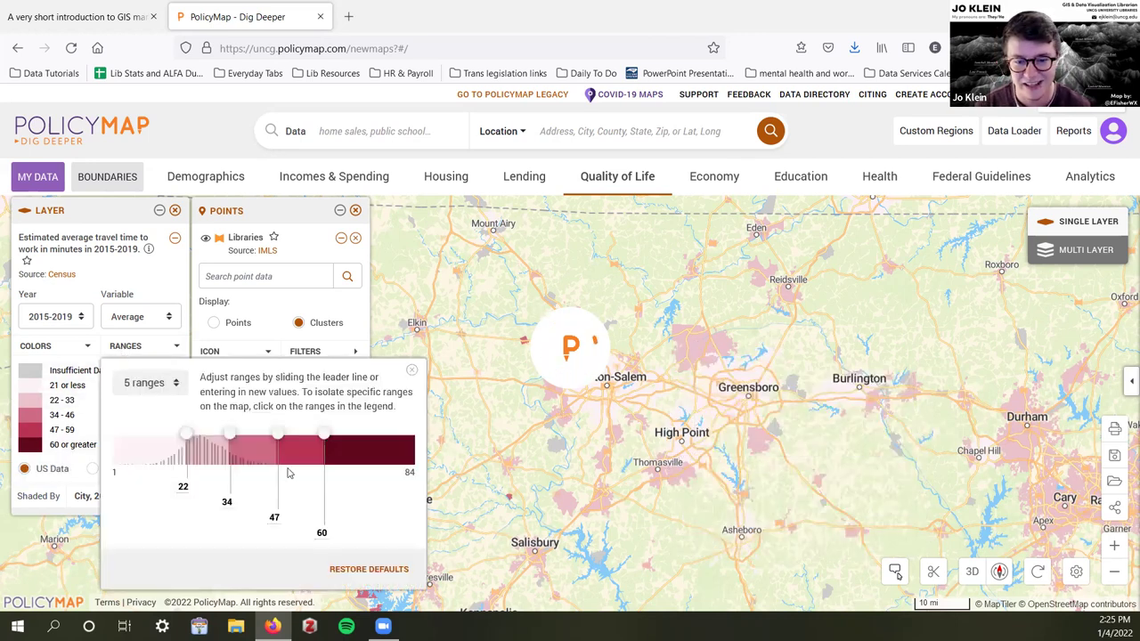
{"action": "left_click", "coordinate": [372, 570]}
{"action": "left_click", "coordinate": [411, 370]}
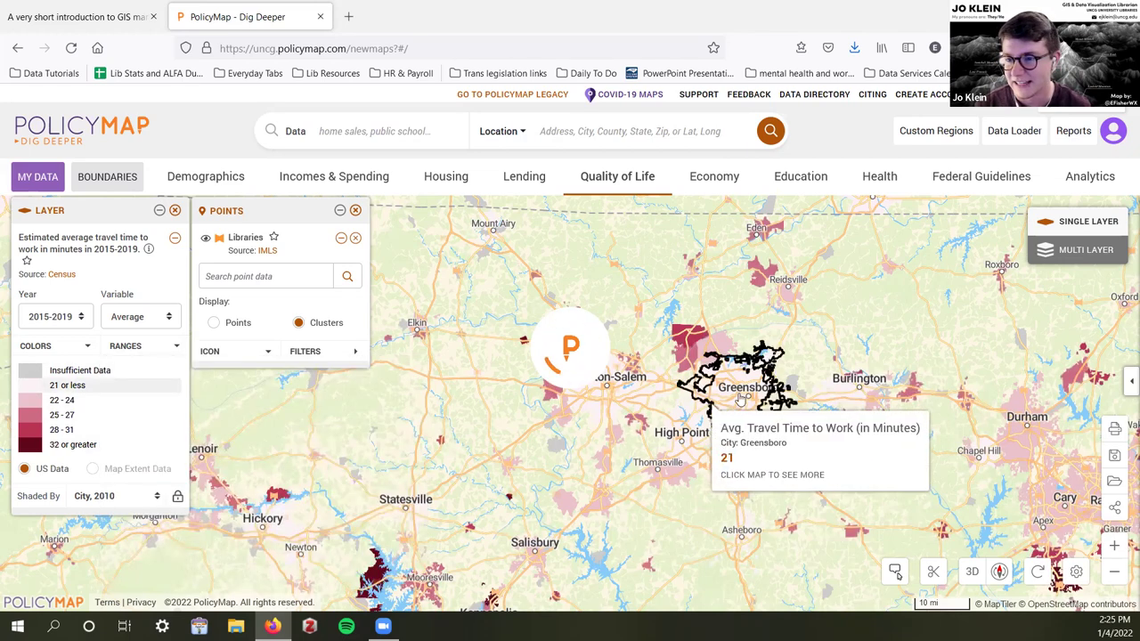
{"action": "mouse_move", "coordinate": [771, 431]}
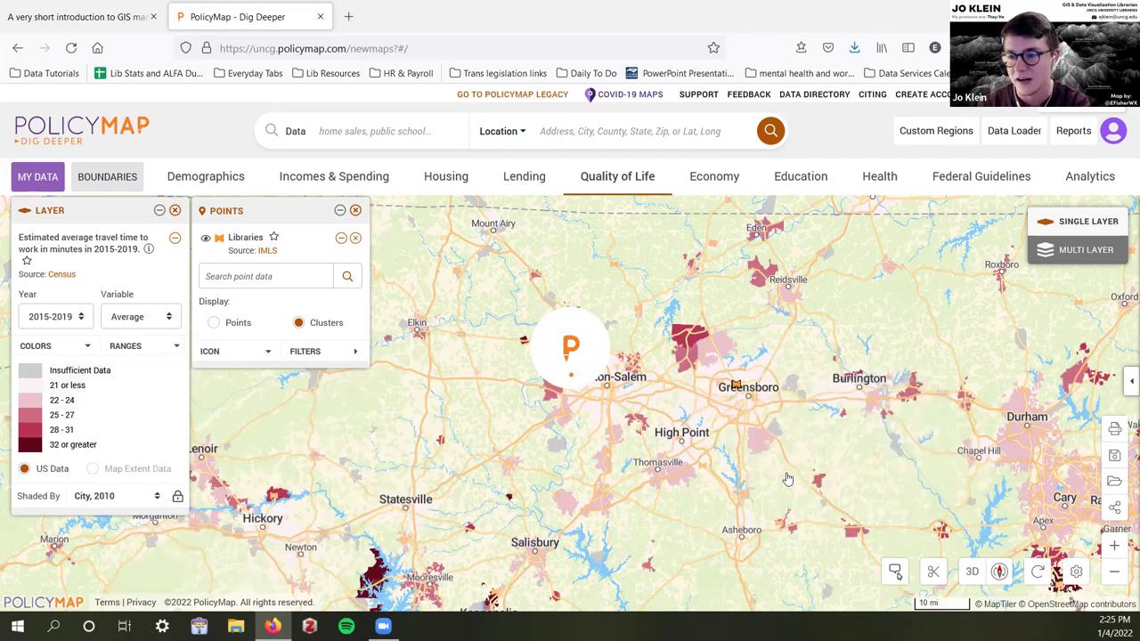
- Search the Location box for Greensboro and go to Greensboro, NC (City) with its boundary outlined
{"action": "left_click_drag", "start_coordinate": [669, 443], "coordinate": [558, 403]}
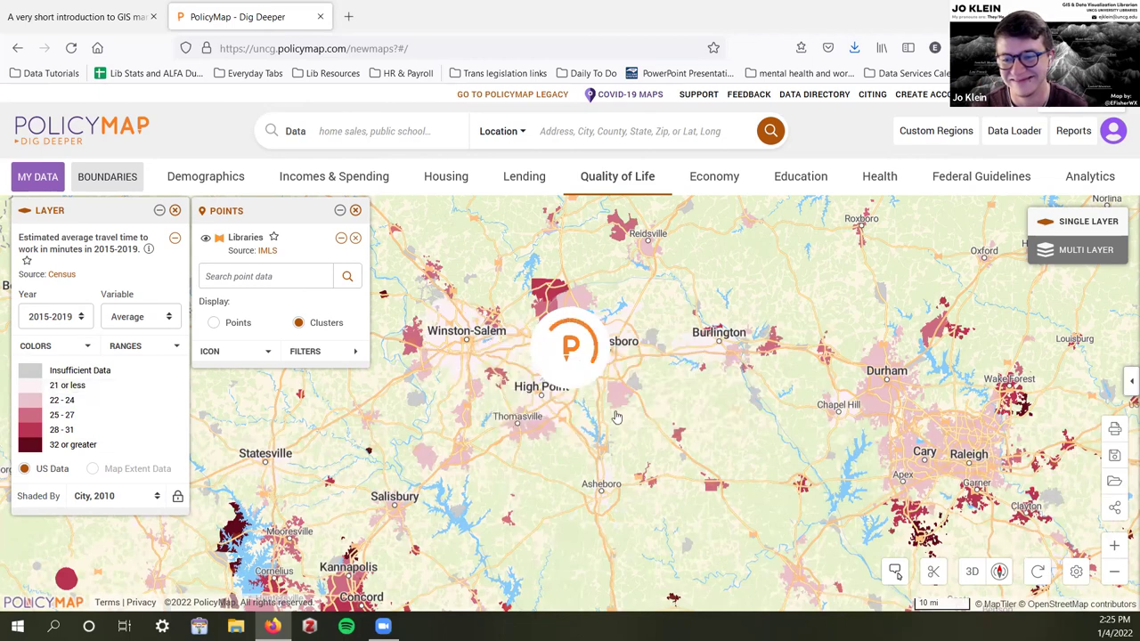
{"action": "scroll", "coordinate": [617, 416], "scroll_direction": "up", "scroll_amount": 2}
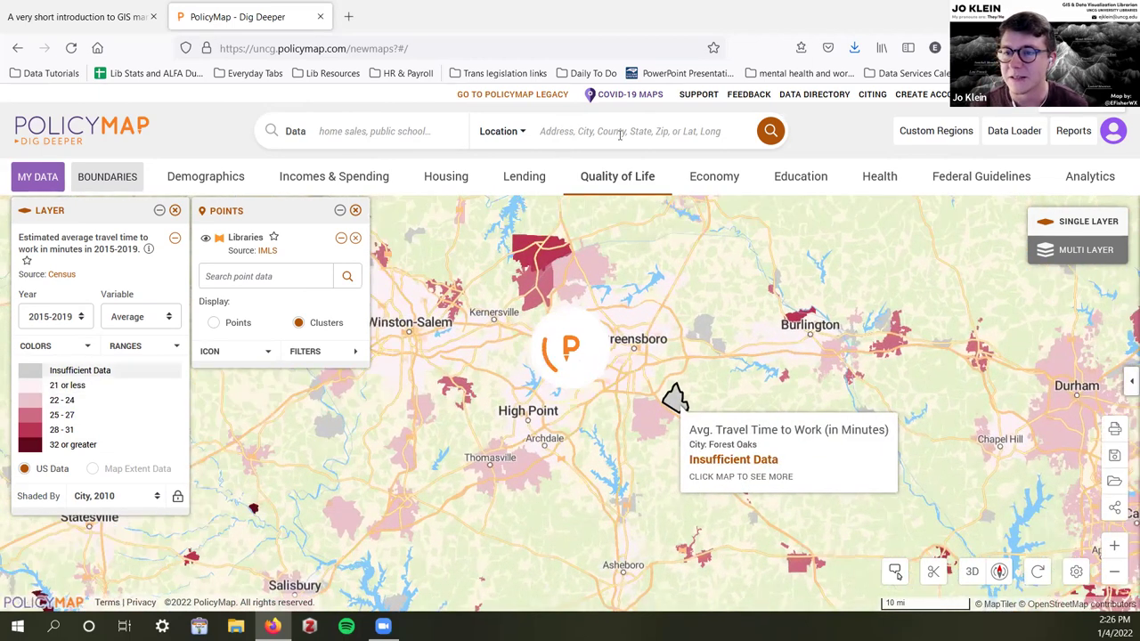
{"action": "left_click", "coordinate": [730, 132]}
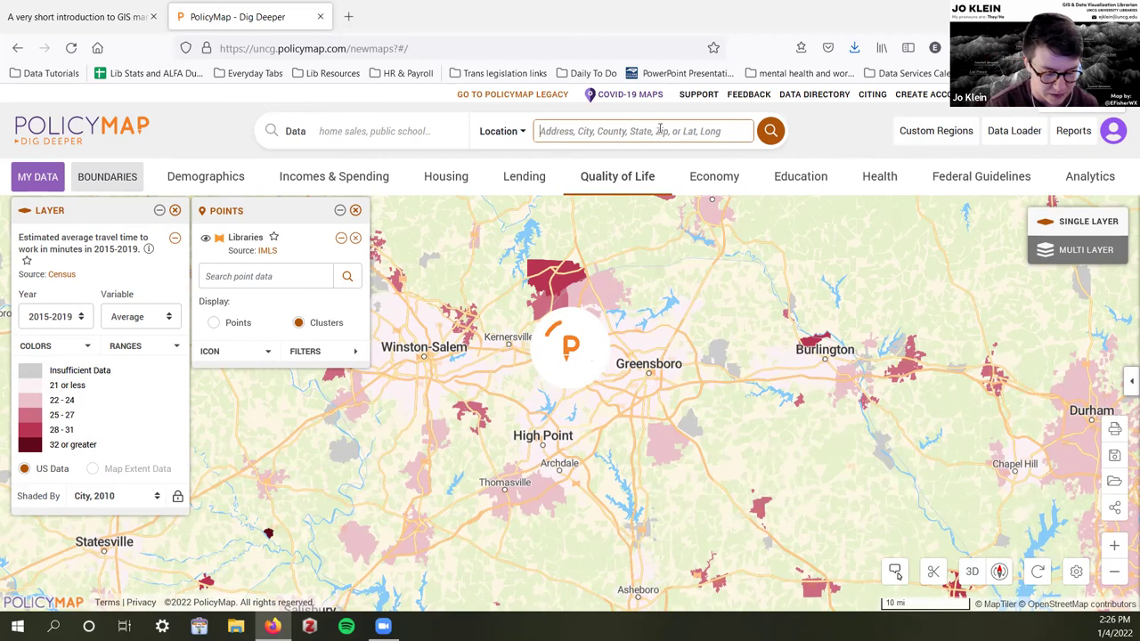
{"action": "type", "text": "greensboro"}
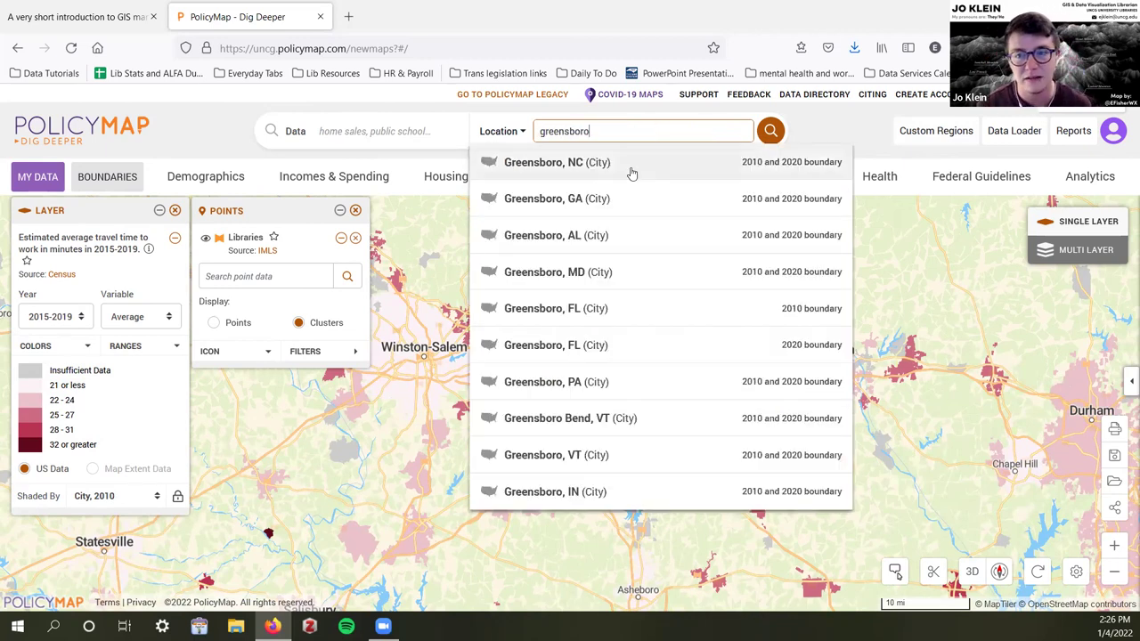
{"action": "left_click_drag", "start_coordinate": [634, 128], "coordinate": [521, 151]}
{"action": "type", "text": "guilf"}
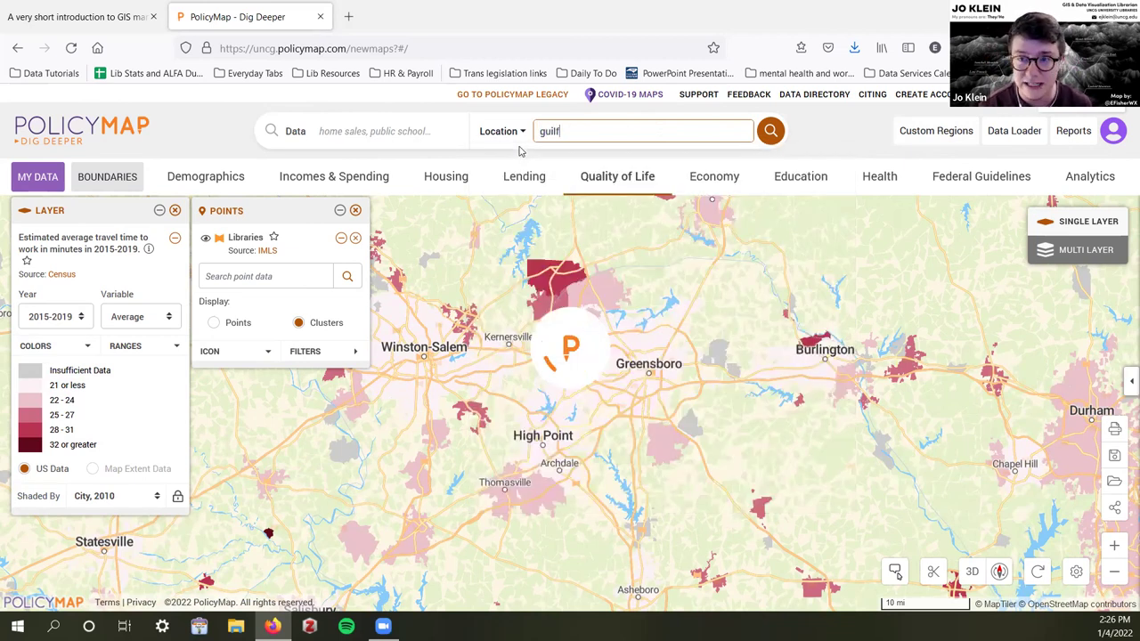
{"action": "type", "text": "ord coun"}
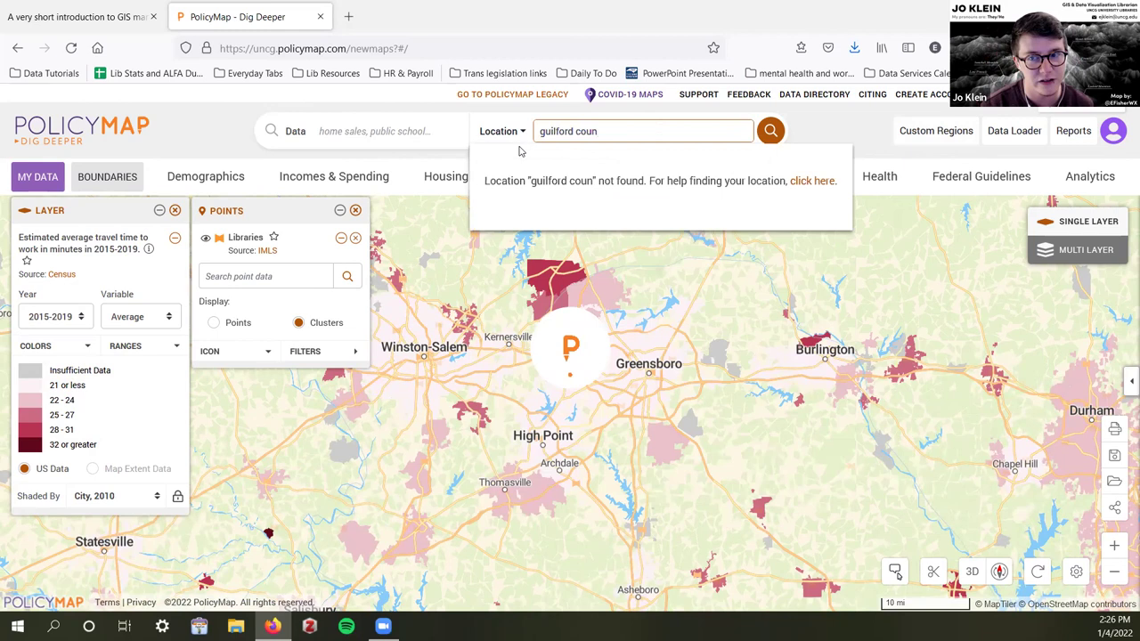
{"action": "key", "text": "BackSpace"}
{"action": "key", "text": "BackSpace"}
{"action": "key", "text": "BackSpace"}
{"action": "key", "text": "BackSpace"}
{"action": "key", "text": "BackSpace"}
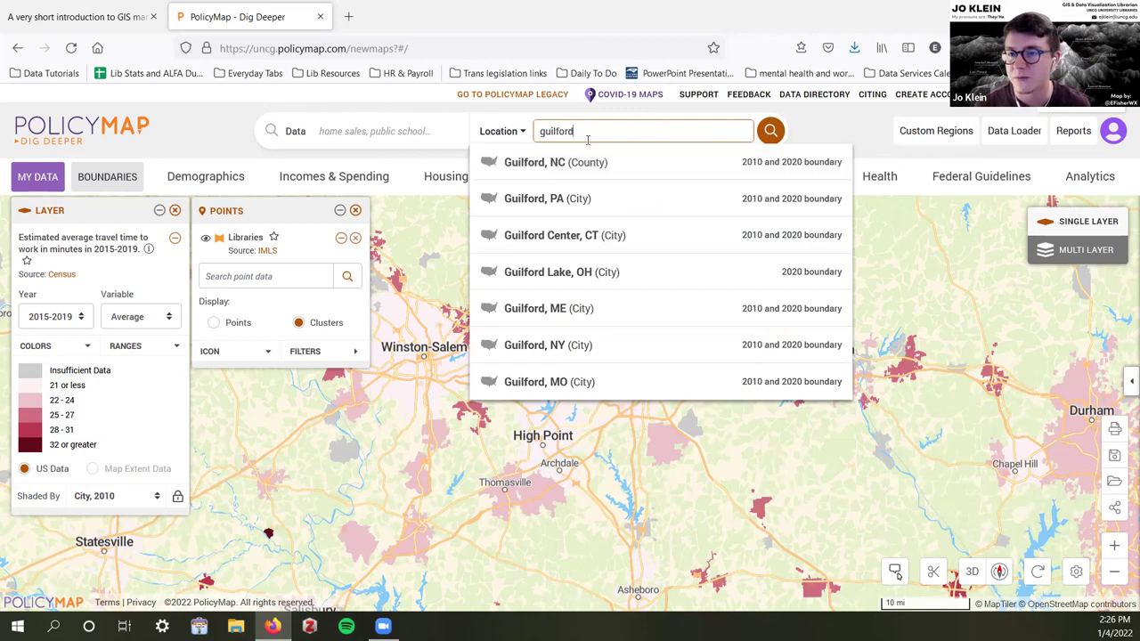
{"action": "key", "text": "ctrl+a"}
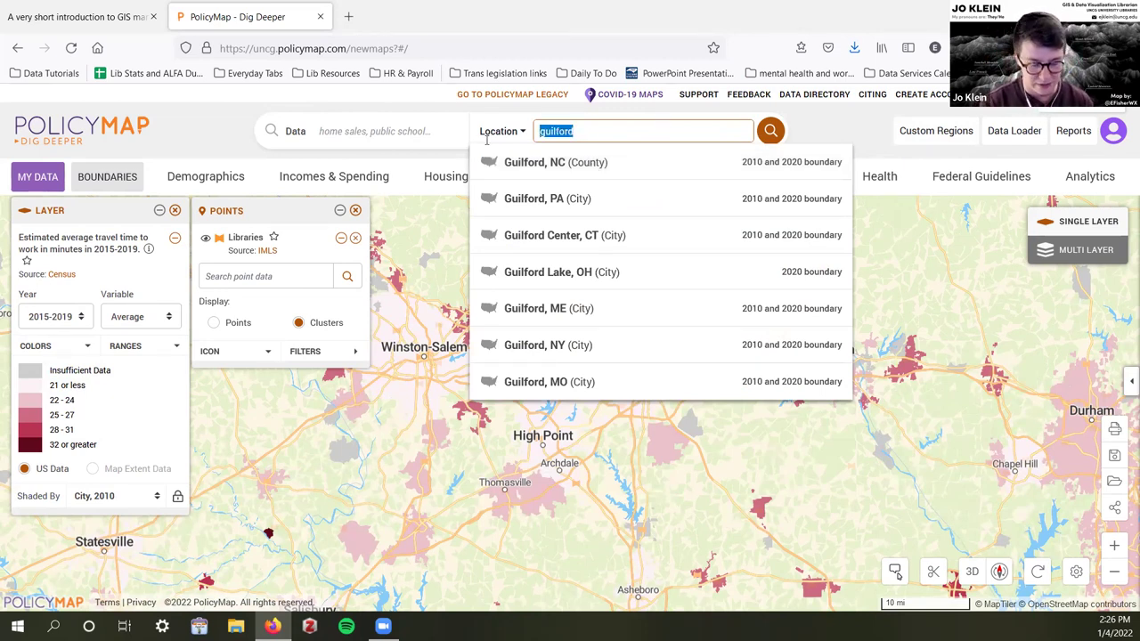
{"action": "type", "text": "greensboro"}
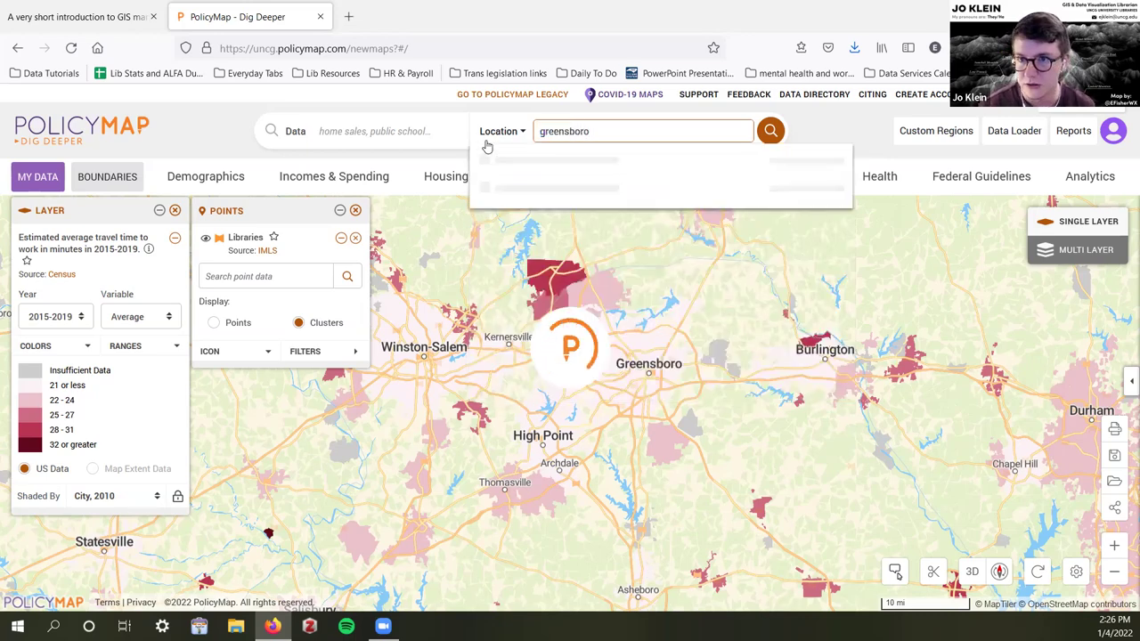
{"action": "left_click", "coordinate": [568, 170]}
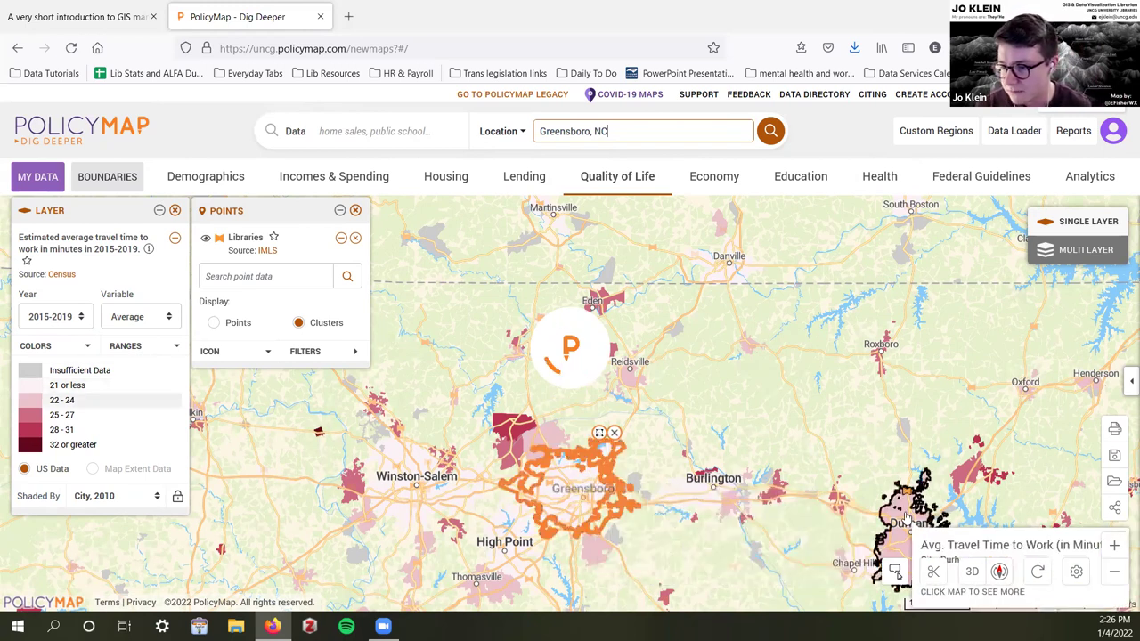
{"action": "scroll", "coordinate": [903, 481], "scroll_direction": "down", "scroll_amount": 1}
{"action": "left_click_drag", "start_coordinate": [901, 459], "coordinate": [751, 366]}
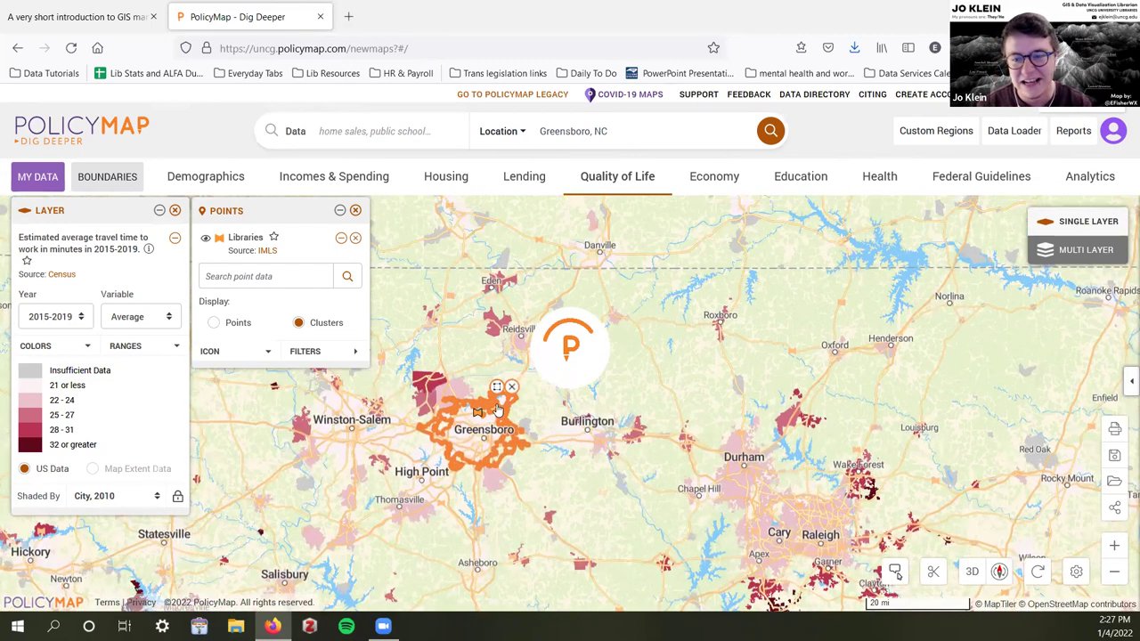
{"action": "left_click", "coordinate": [503, 491]}
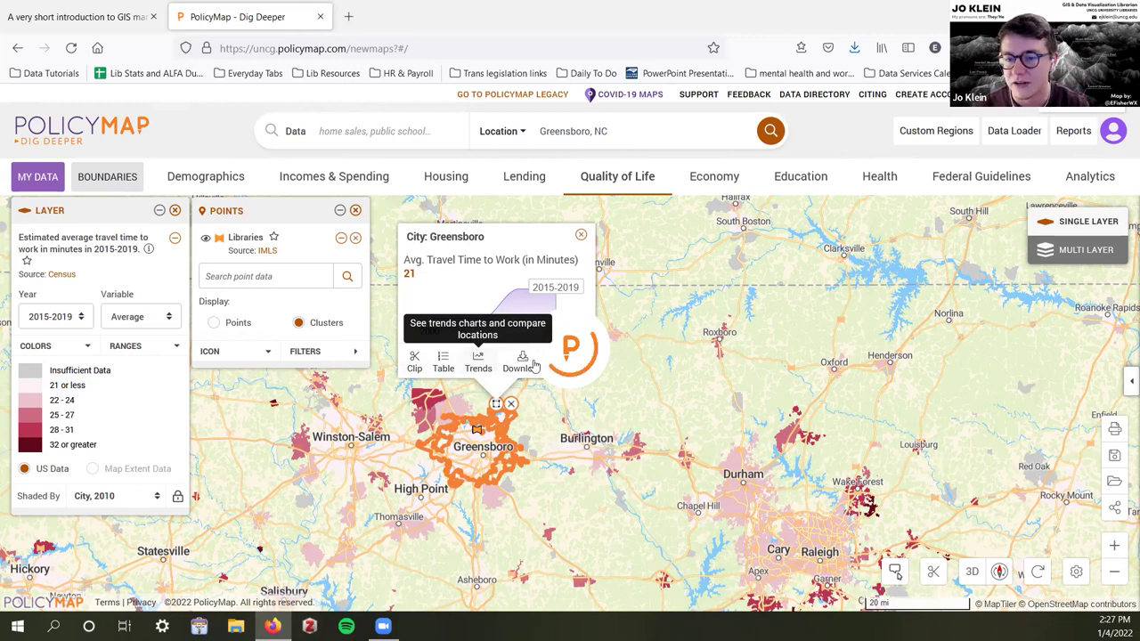
{"action": "left_click", "coordinate": [477, 360]}
{"action": "left_click", "coordinate": [443, 363]}
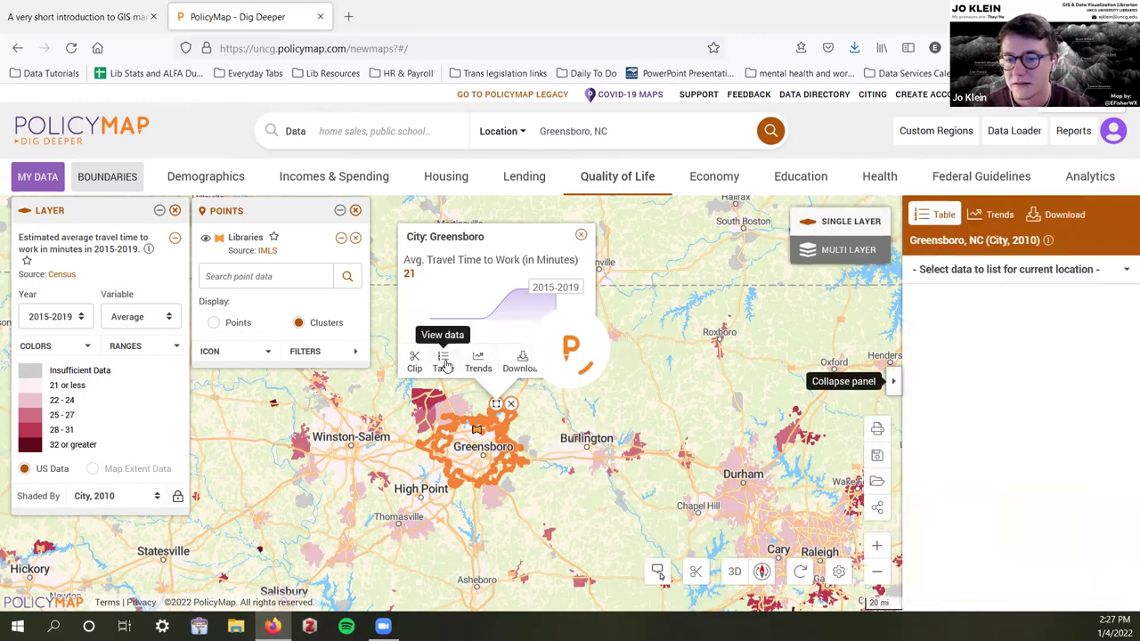
{"action": "left_click", "coordinate": [1004, 274]}
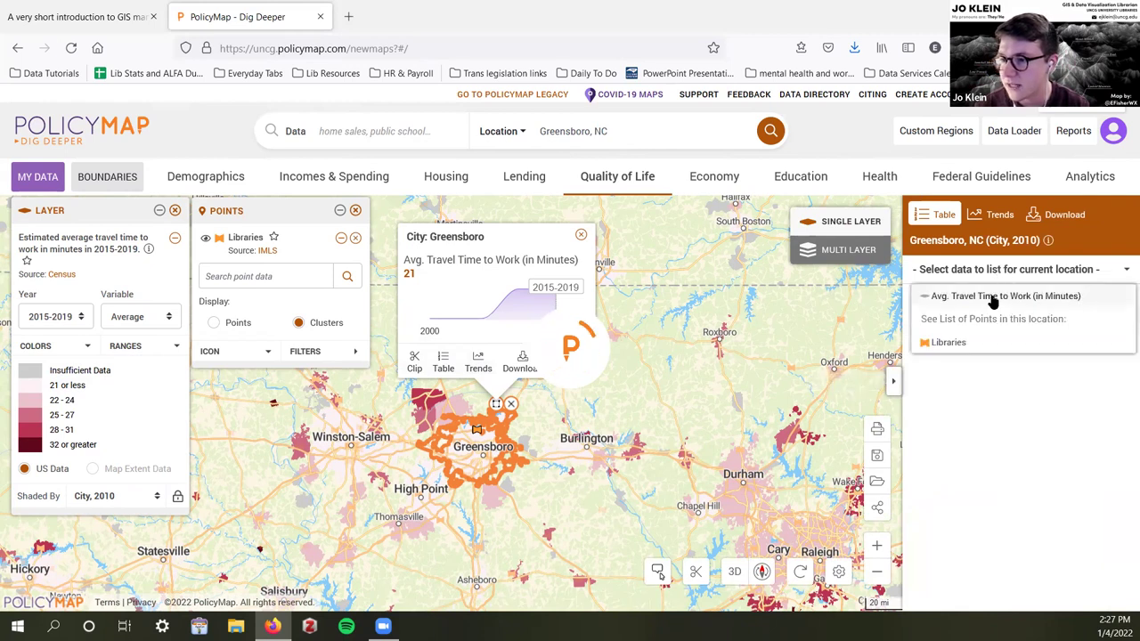
{"action": "left_click", "coordinate": [993, 299]}
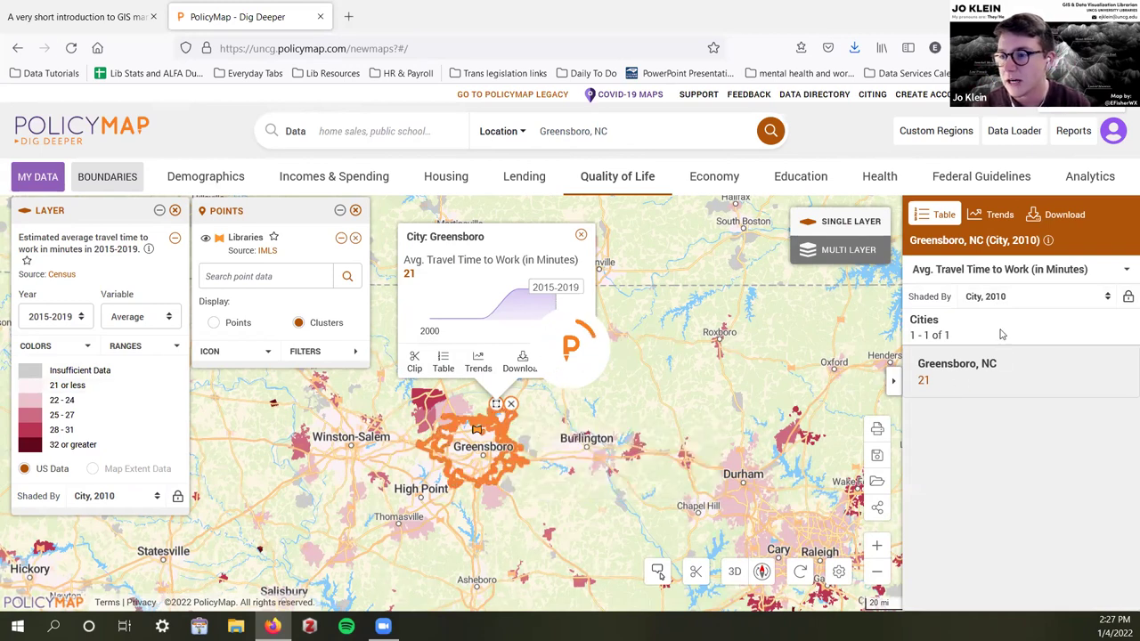
{"action": "left_click_drag", "start_coordinate": [615, 130], "coordinate": [529, 134]}
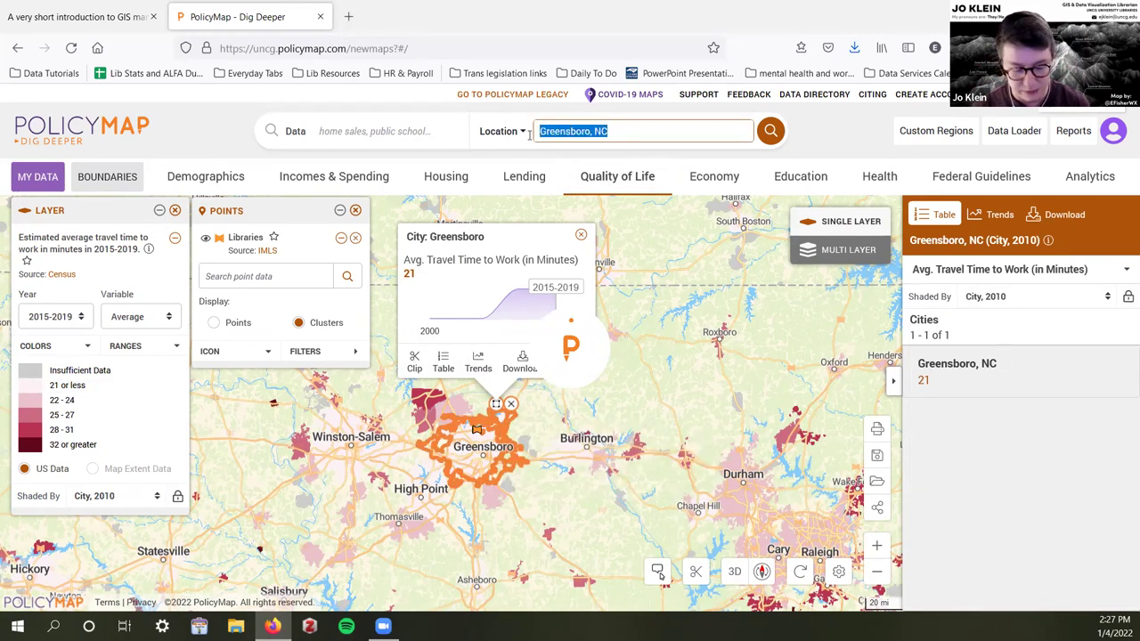
- Look up High Point, NC, view its Reports page, then return to the map
{"action": "type", "text": "high point"}
{"action": "left_click", "coordinate": [591, 175]}
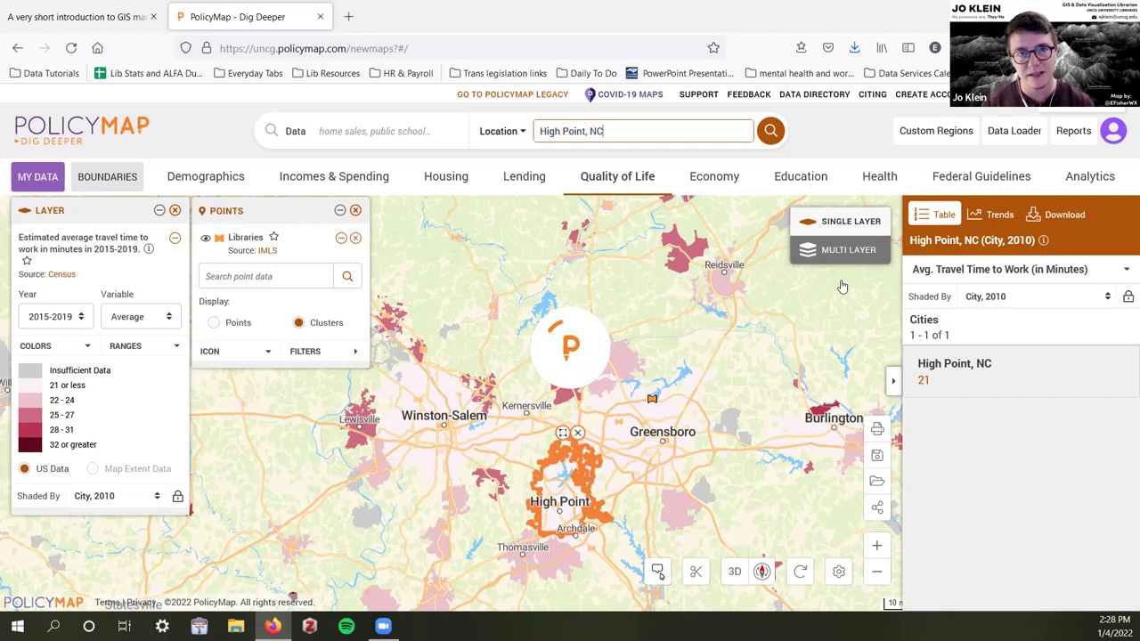
{"action": "left_click", "coordinate": [1073, 131]}
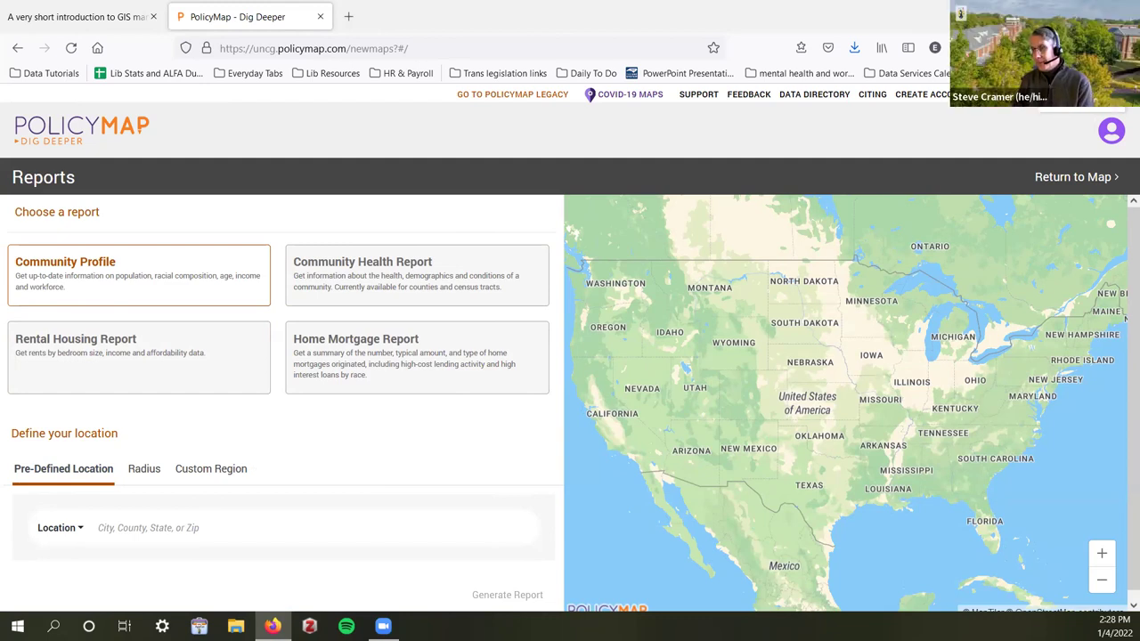
{"action": "left_click", "coordinate": [1076, 177]}
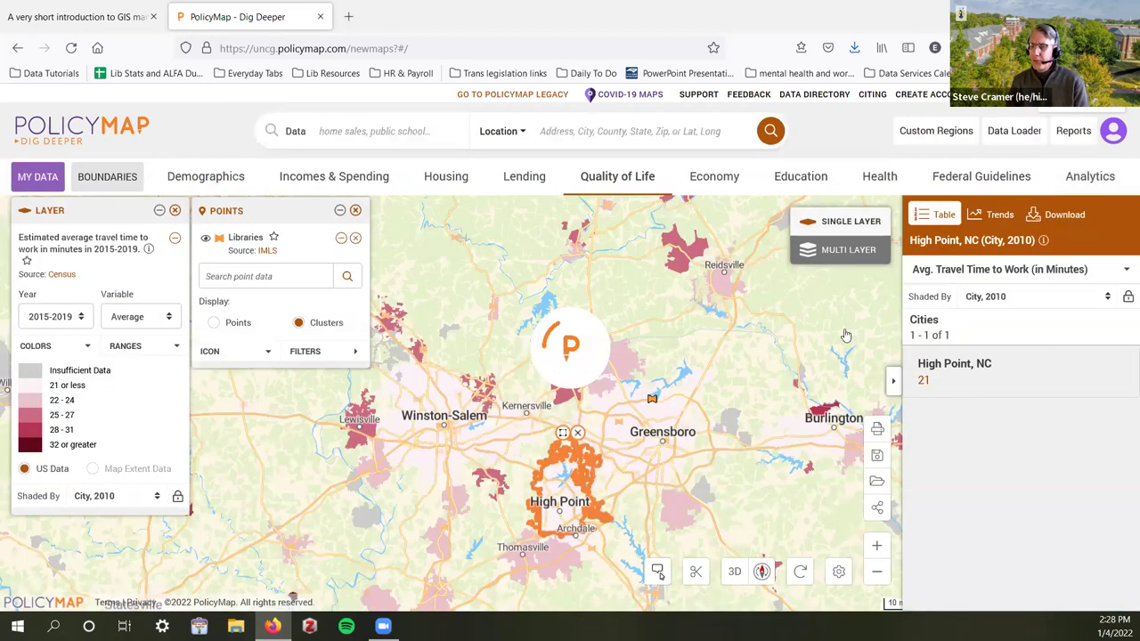
- Shade travel time by Census Tract 2010, then remove the libraries and travel-time layers
{"action": "left_click", "coordinate": [114, 496]}
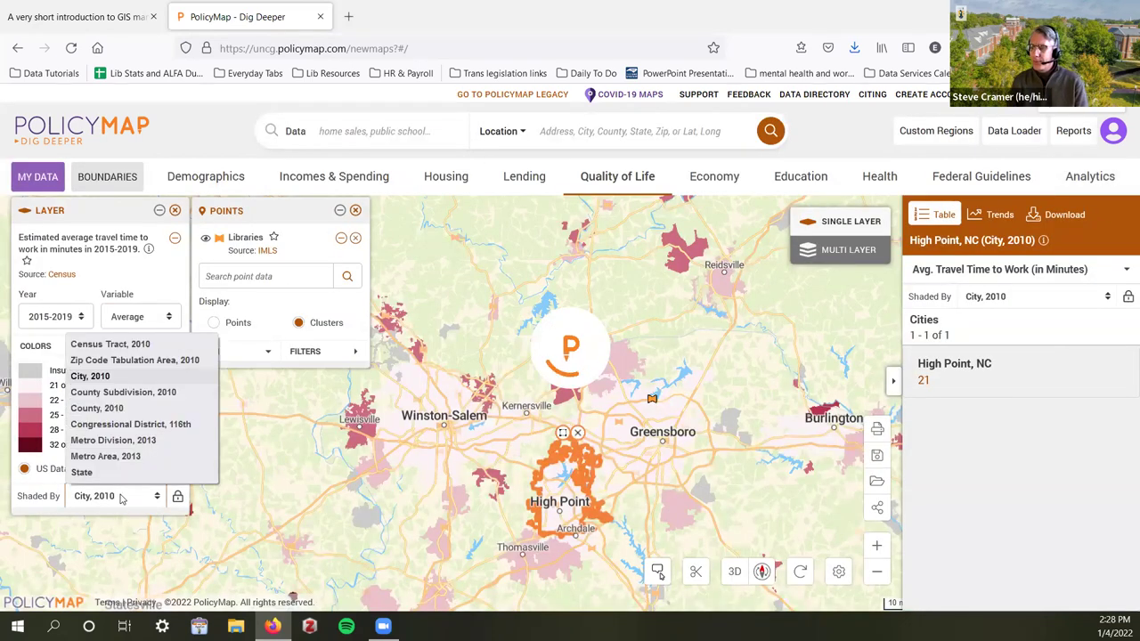
{"action": "left_click", "coordinate": [111, 345]}
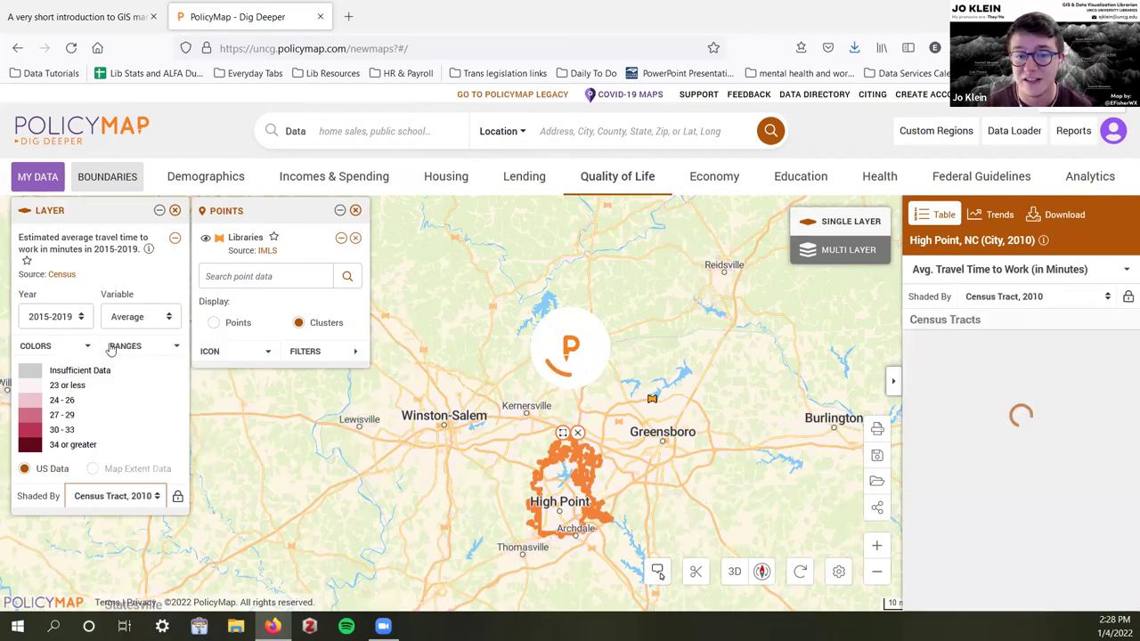
{"action": "scroll", "coordinate": [690, 410], "scroll_direction": "up", "scroll_amount": 2}
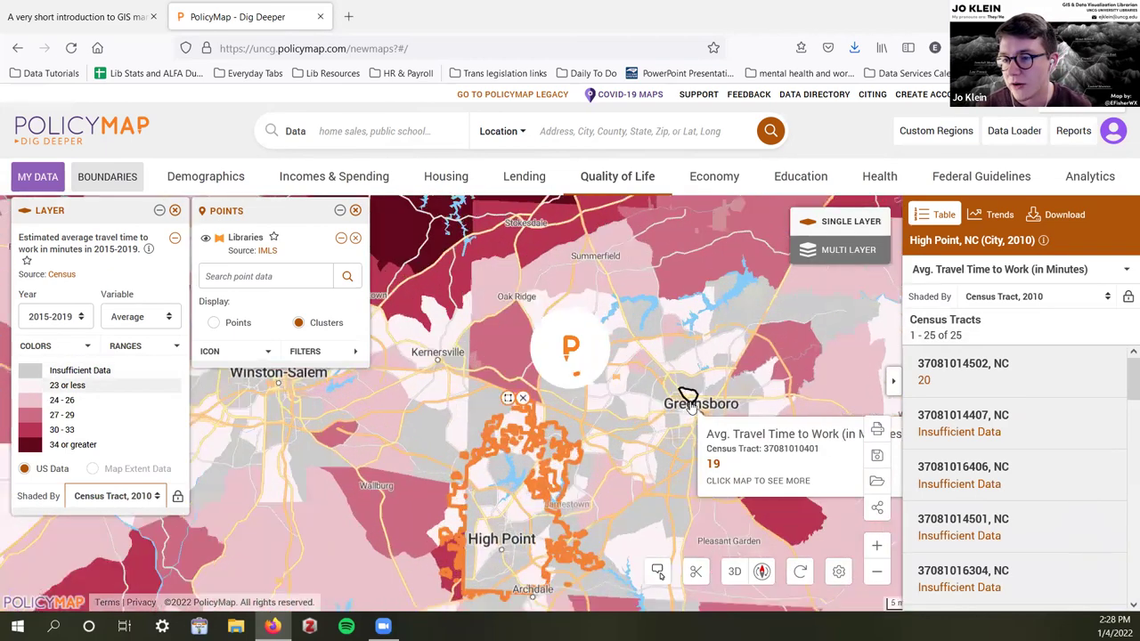
{"action": "left_click", "coordinate": [355, 210]}
{"action": "left_click", "coordinate": [175, 212]}
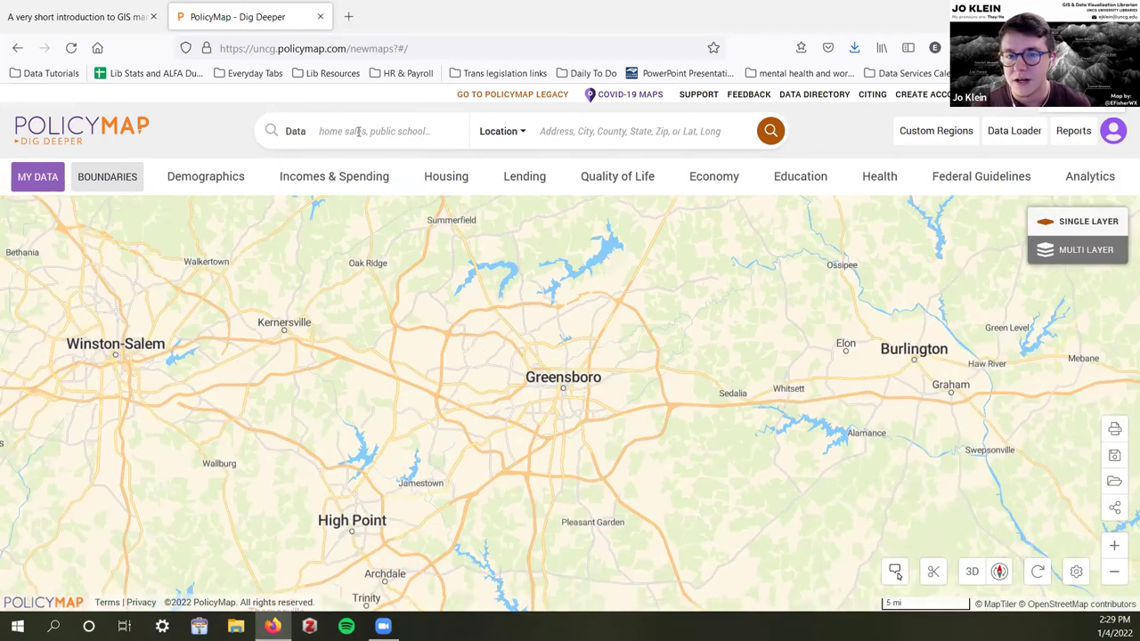
- Add the 2020 Total Population layer from Demographics > Population
{"action": "left_click", "coordinate": [239, 176]}
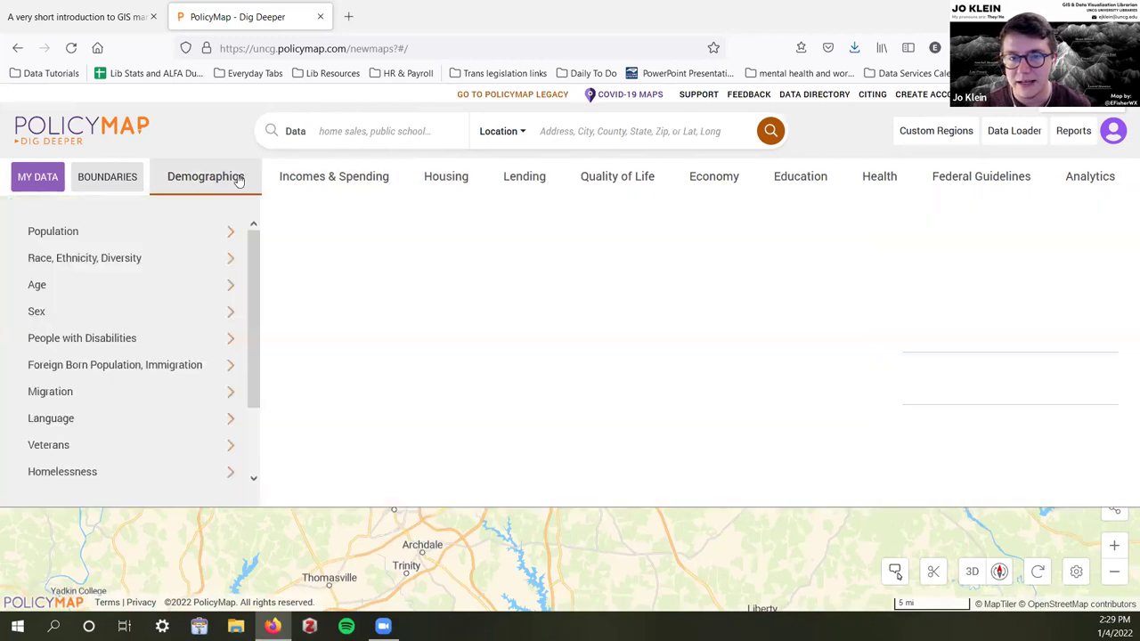
{"action": "left_click", "coordinate": [133, 229]}
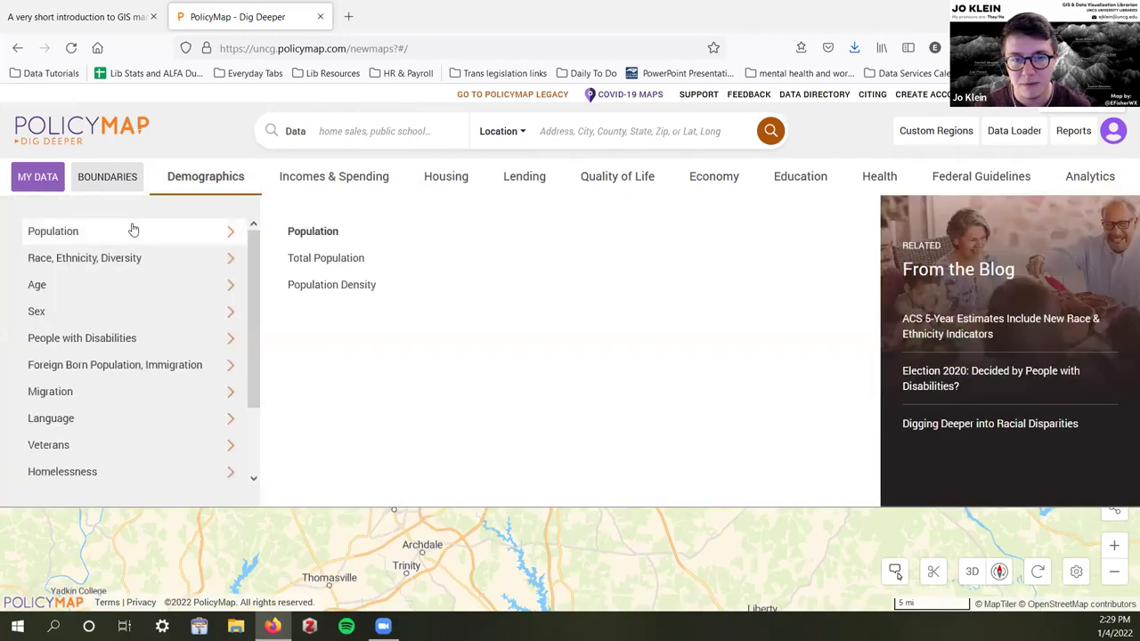
{"action": "left_click", "coordinate": [346, 259]}
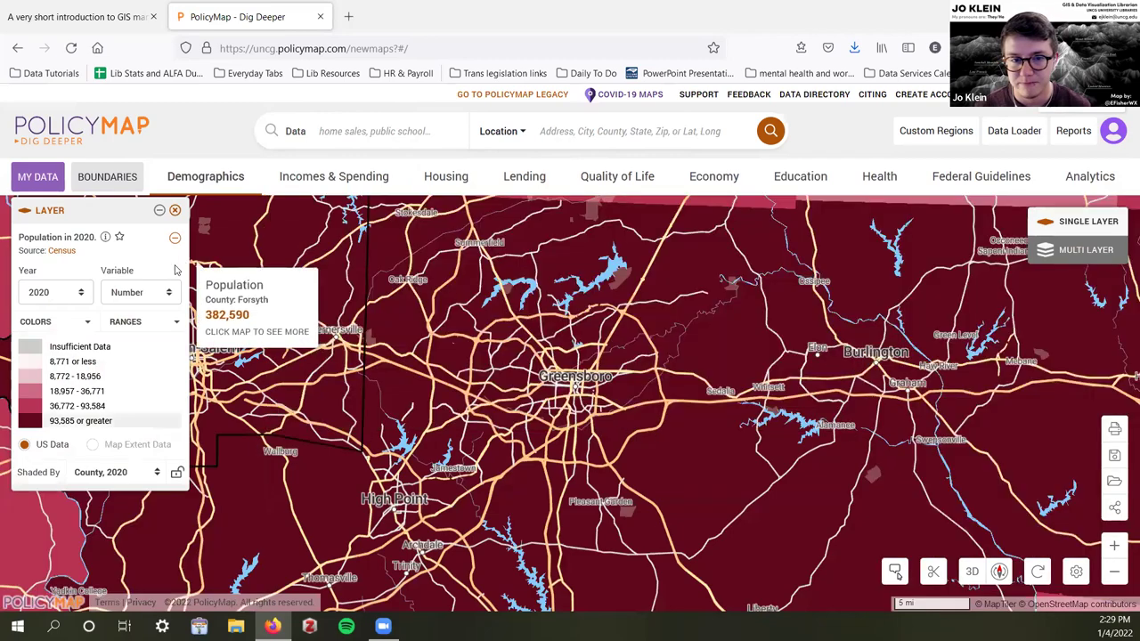
- Shade the population map by census tracts and zoom around Greensboro
{"action": "left_click", "coordinate": [111, 472]}
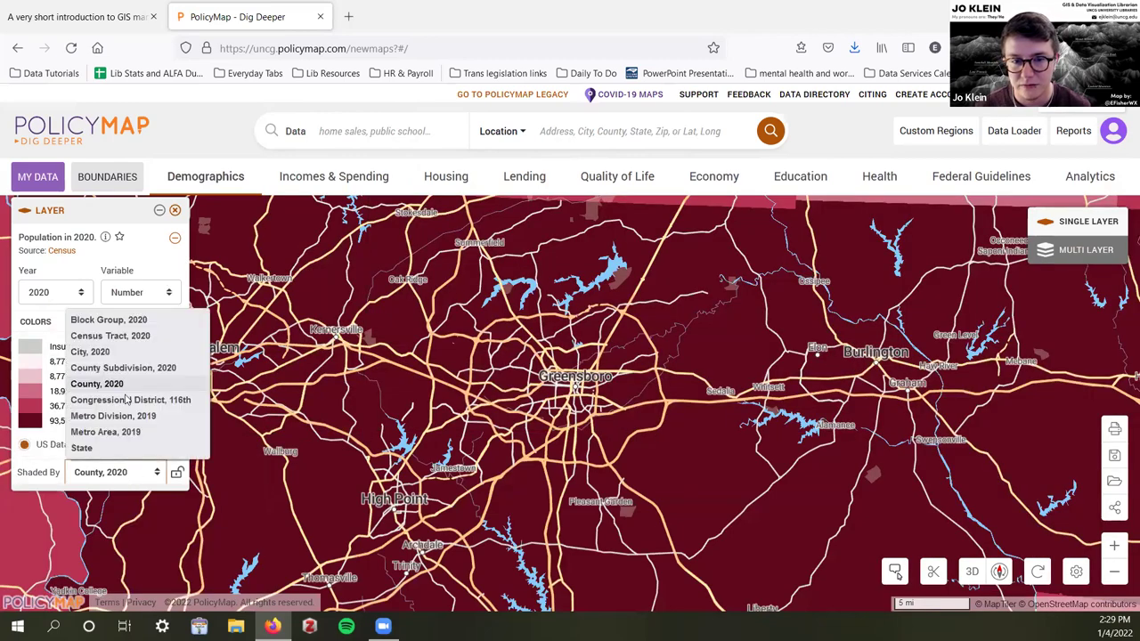
{"action": "left_click", "coordinate": [129, 321]}
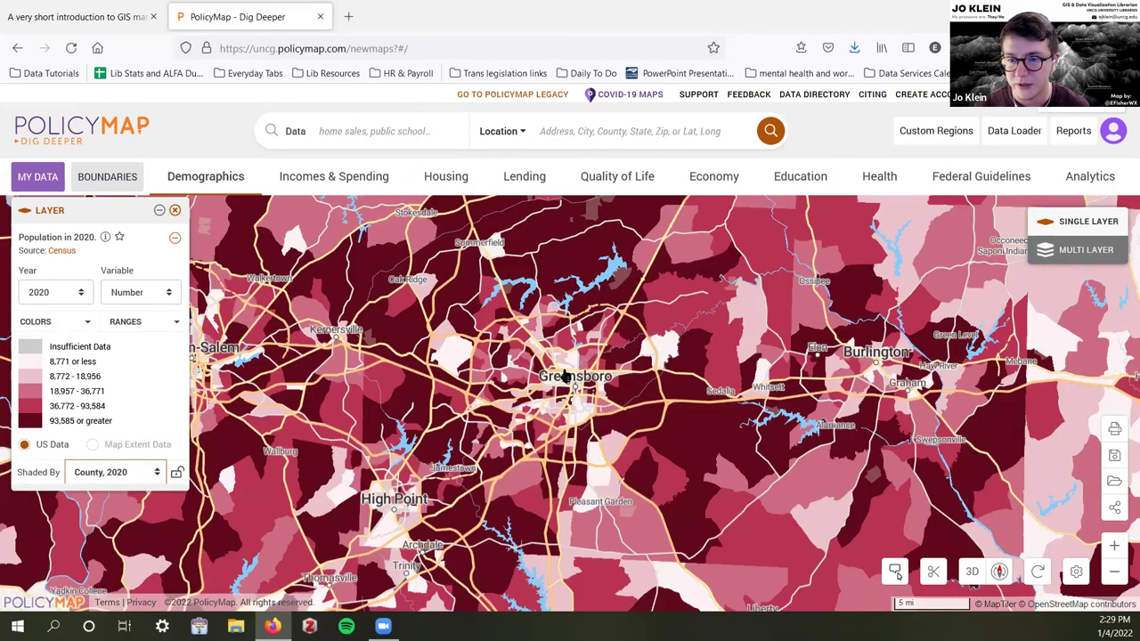
{"action": "scroll", "coordinate": [563, 374], "scroll_direction": "up", "scroll_amount": 2}
{"action": "scroll", "coordinate": [563, 374], "scroll_direction": "up", "scroll_amount": 3}
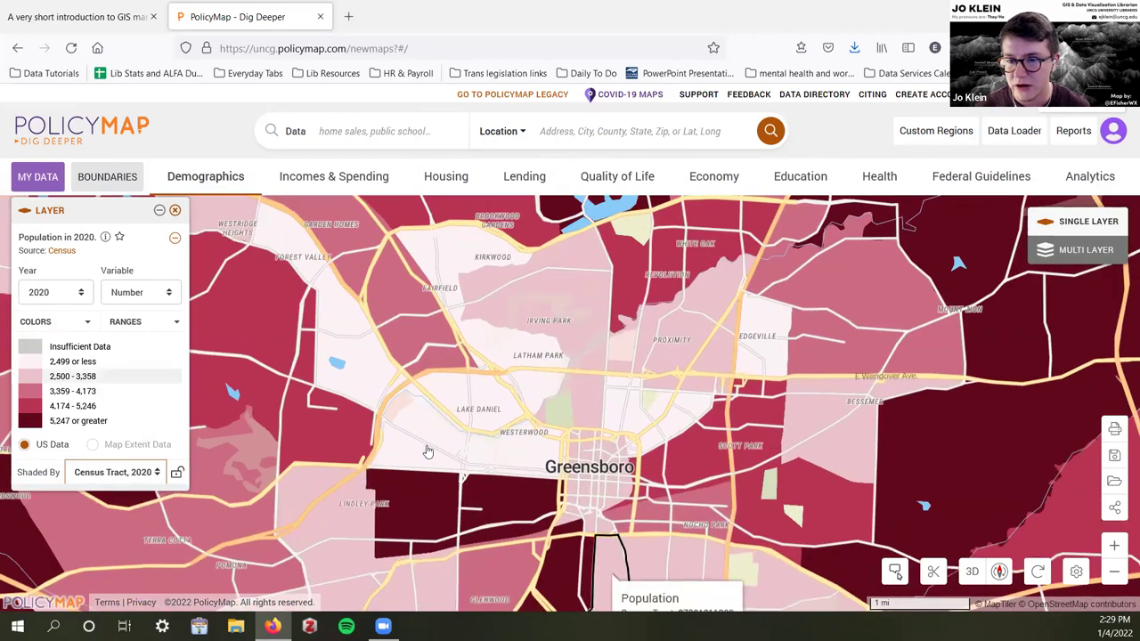
{"action": "scroll", "coordinate": [427, 452], "scroll_direction": "up", "scroll_amount": 2}
{"action": "scroll", "coordinate": [427, 320], "scroll_direction": "down", "scroll_amount": 2}
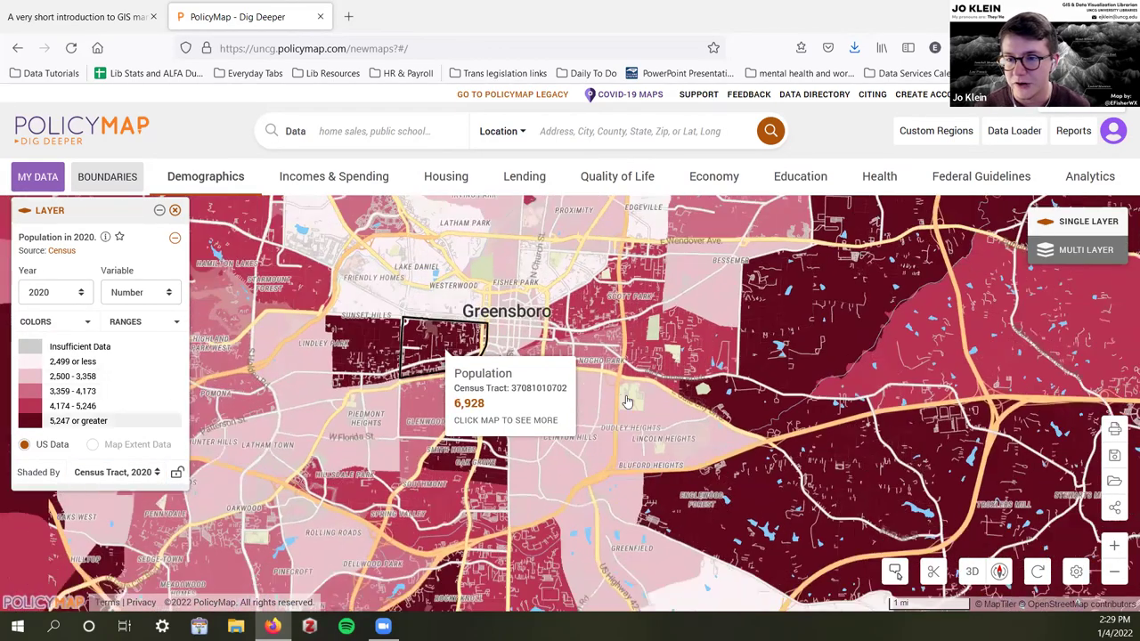
{"action": "scroll", "coordinate": [579, 374], "scroll_direction": "down", "scroll_amount": 2}
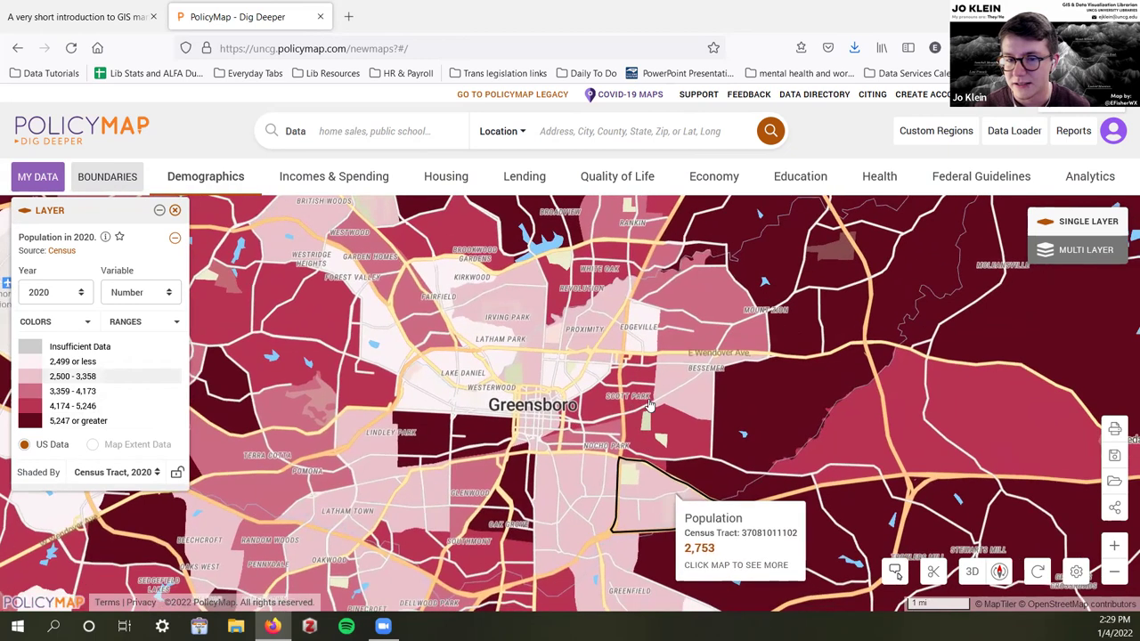
{"action": "scroll", "coordinate": [651, 405], "scroll_direction": "down", "scroll_amount": 2}
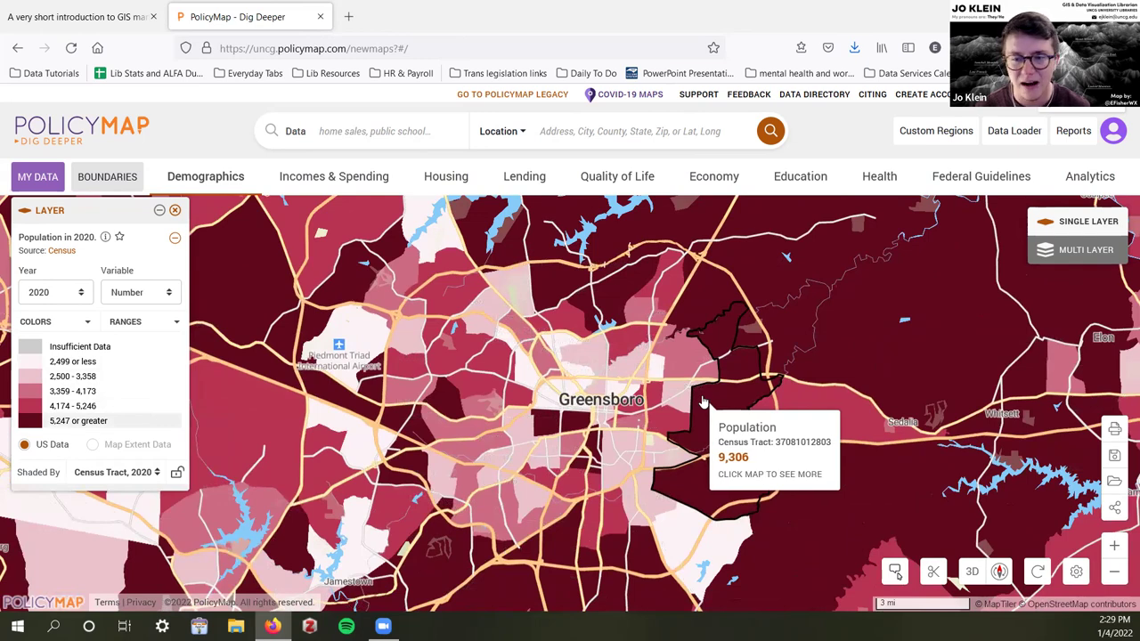
{"action": "scroll", "coordinate": [692, 396], "scroll_direction": "down", "scroll_amount": 1}
{"action": "scroll", "coordinate": [583, 417], "scroll_direction": "down", "scroll_amount": 1}
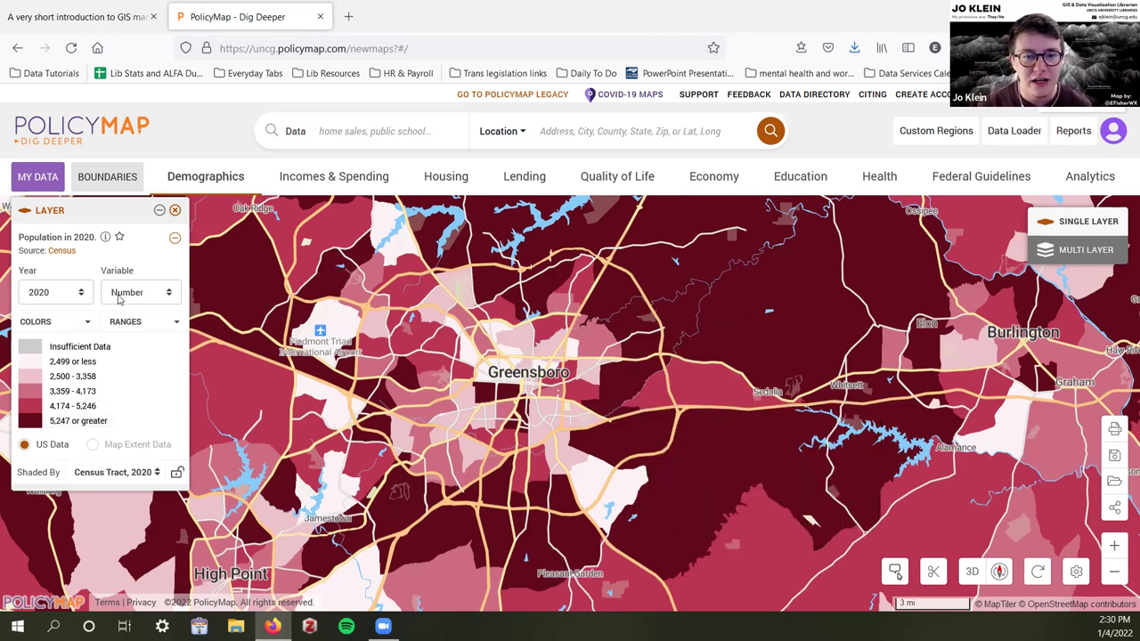
- Choose 2015–2019 Population Density from Demographics > Population to replace the total population map
{"action": "left_click", "coordinate": [217, 178]}
{"action": "mouse_move", "coordinate": [158, 234]}
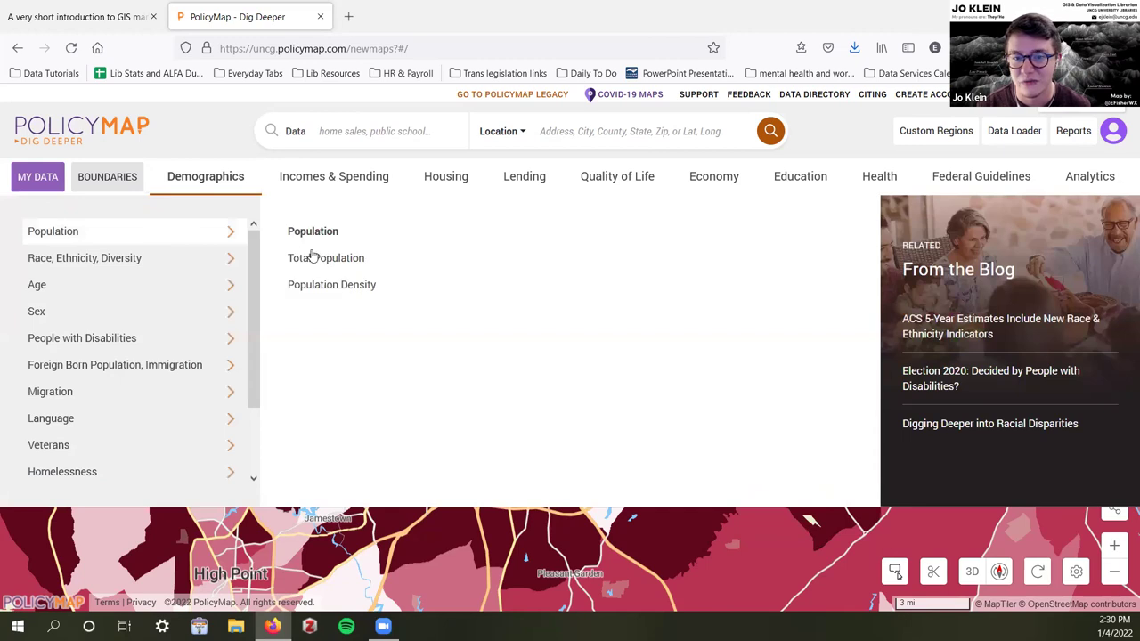
{"action": "left_click", "coordinate": [320, 285]}
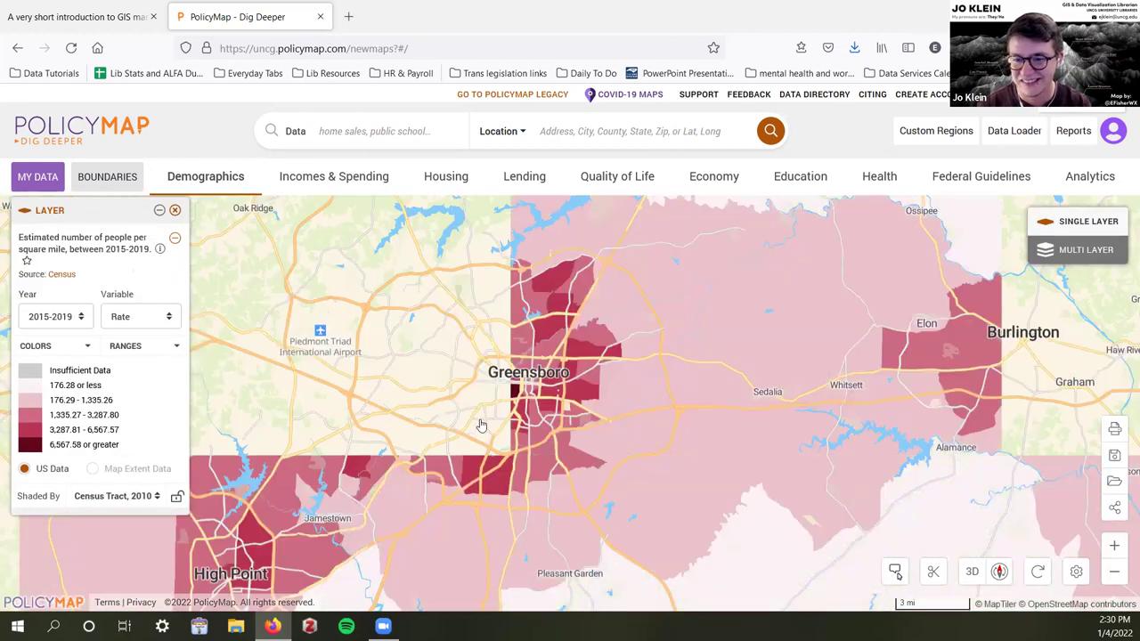
{"action": "mouse_move", "coordinate": [659, 426]}
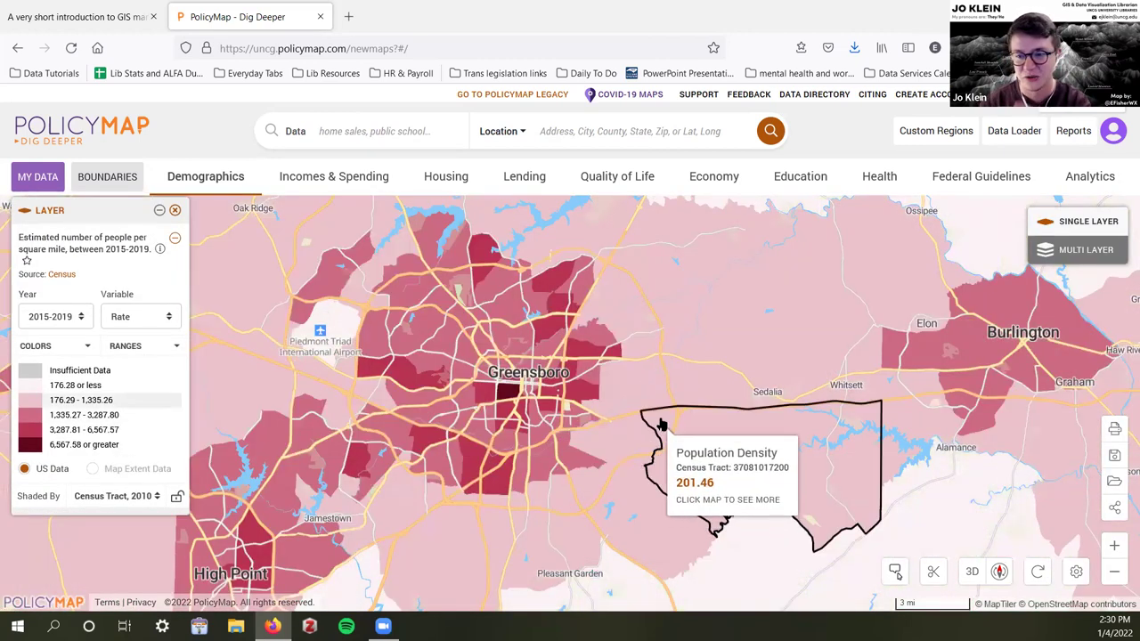
{"action": "mouse_move", "coordinate": [633, 394]}
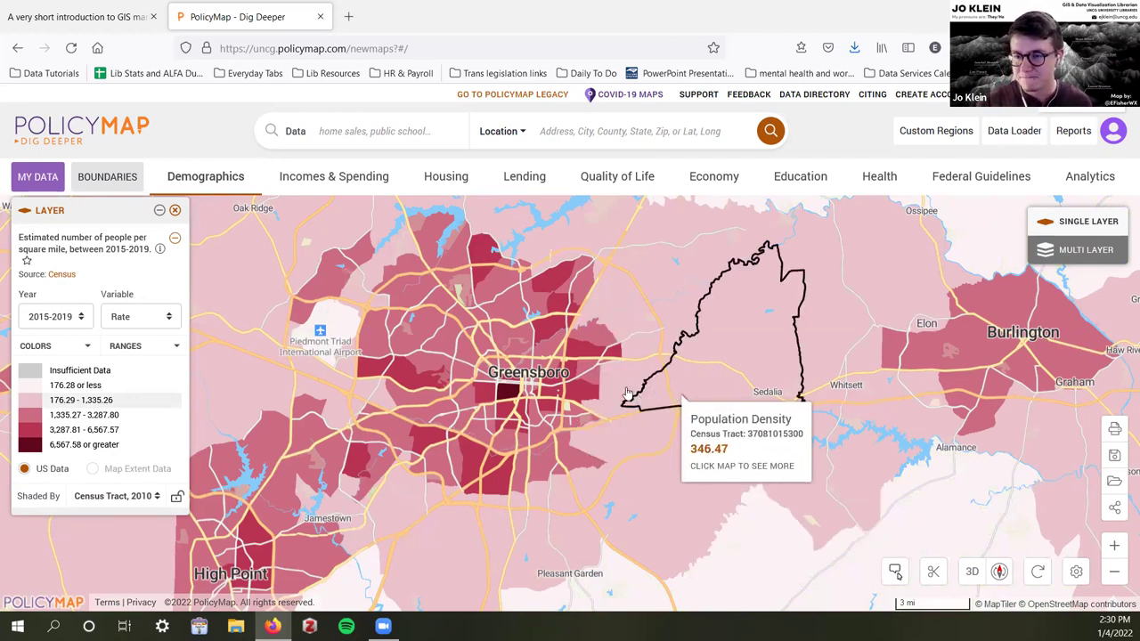
{"action": "mouse_move", "coordinate": [504, 395]}
{"action": "scroll", "coordinate": [503, 394], "scroll_direction": "up", "scroll_amount": 2}
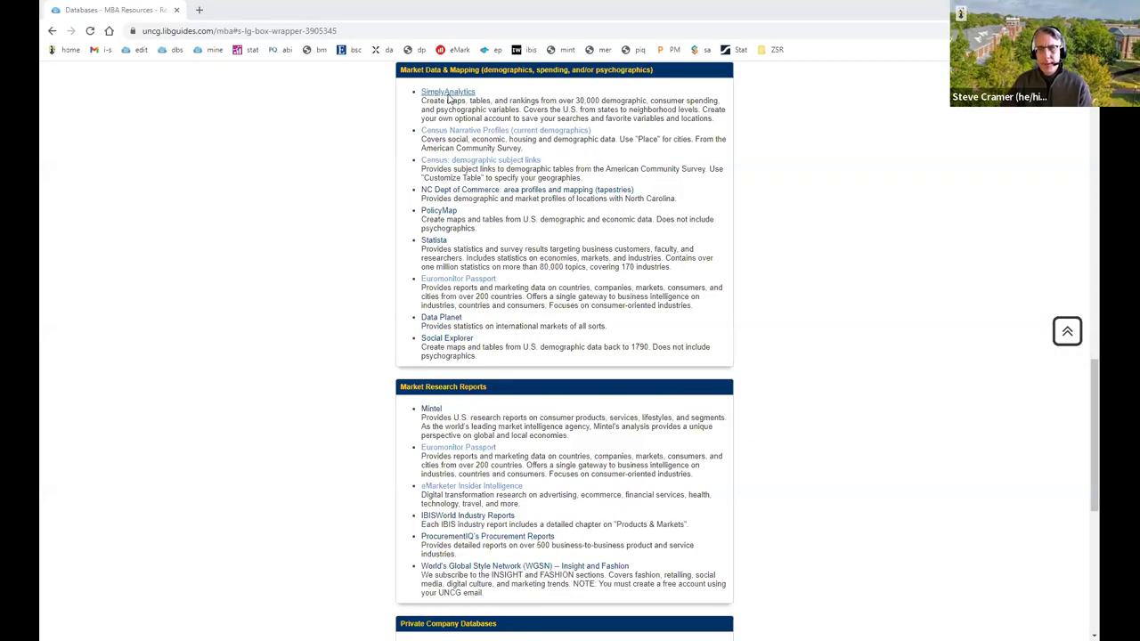
- Sign in to SimplyAnalytics using the e-mail and password saved in the password manager
{"action": "left_click", "coordinate": [639, 250]}
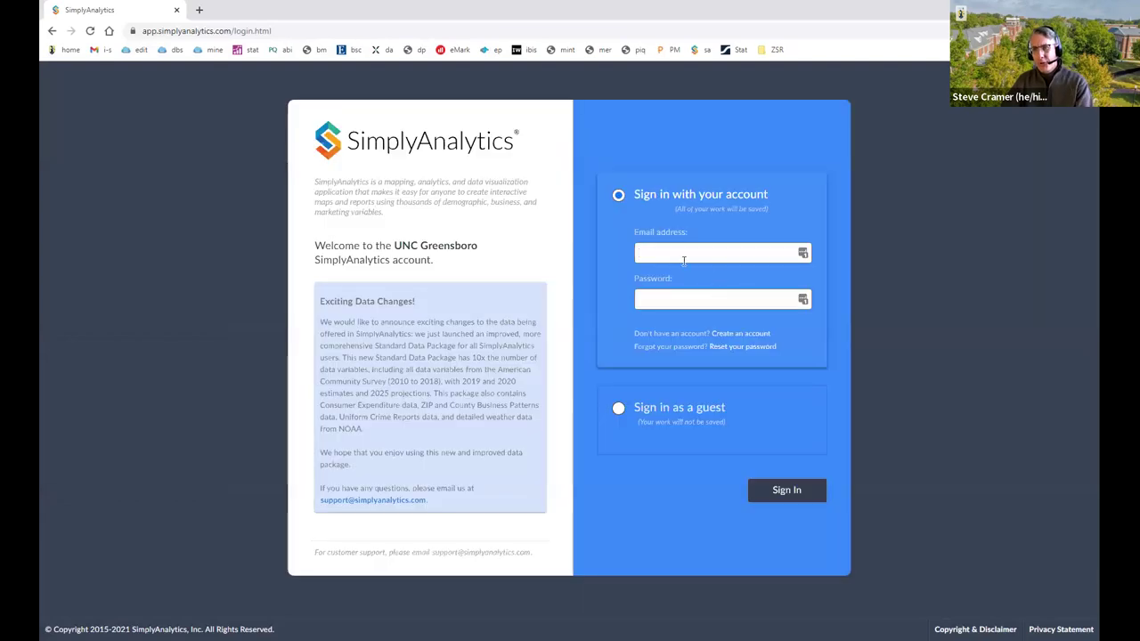
{"action": "left_click", "coordinate": [678, 253]}
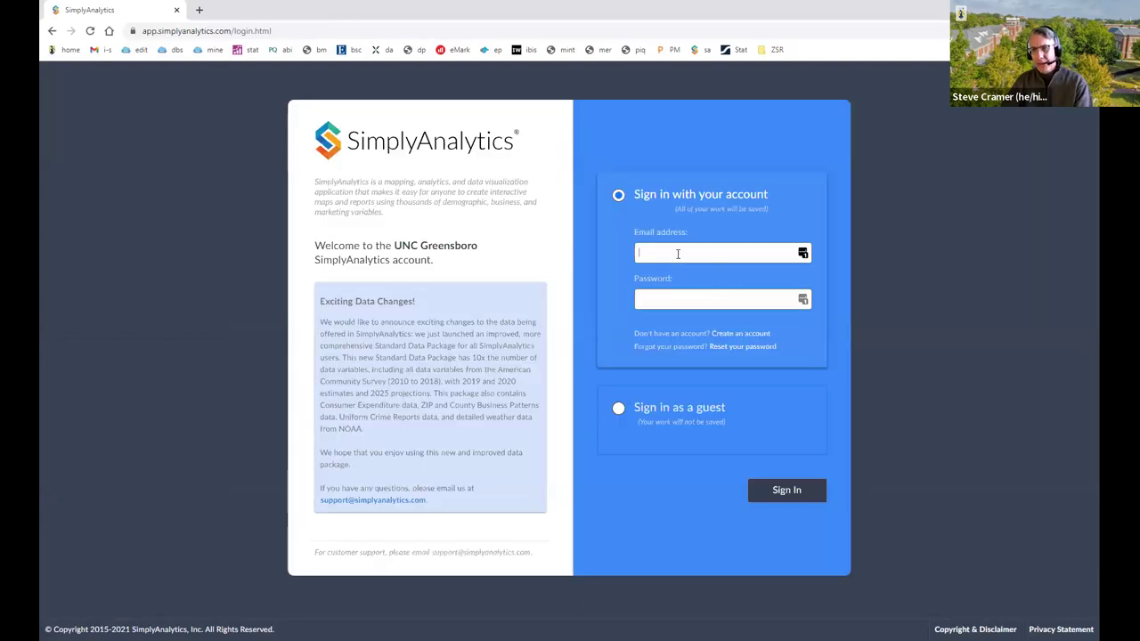
{"action": "left_click", "coordinate": [803, 255]}
{"action": "left_click", "coordinate": [677, 343]}
{"action": "left_click", "coordinate": [788, 491]}
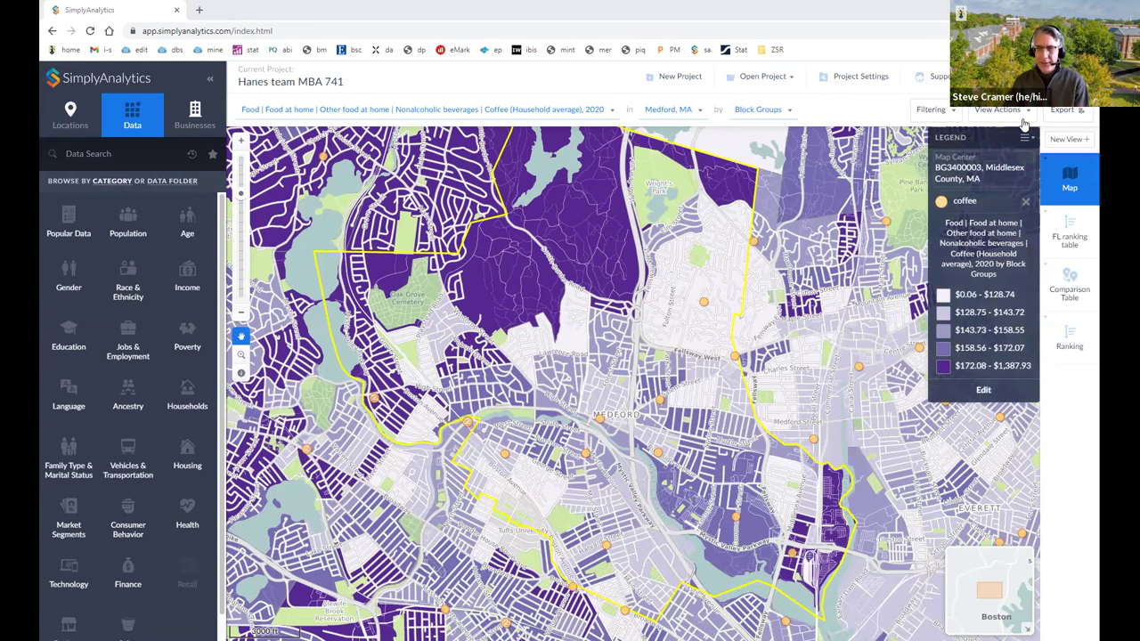
- Zoom back to the Medford area and shade the coffee spending map by Block Groups
{"action": "left_click", "coordinate": [241, 316]}
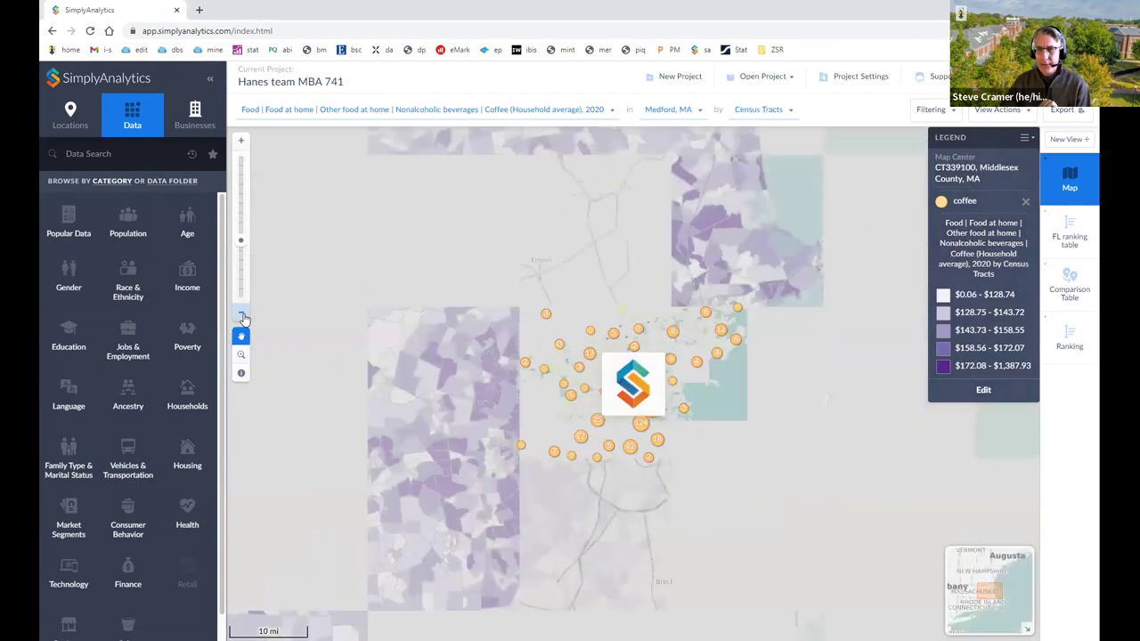
{"action": "left_click", "coordinate": [241, 316]}
{"action": "left_click", "coordinate": [241, 316]}
{"action": "left_click", "coordinate": [241, 316]}
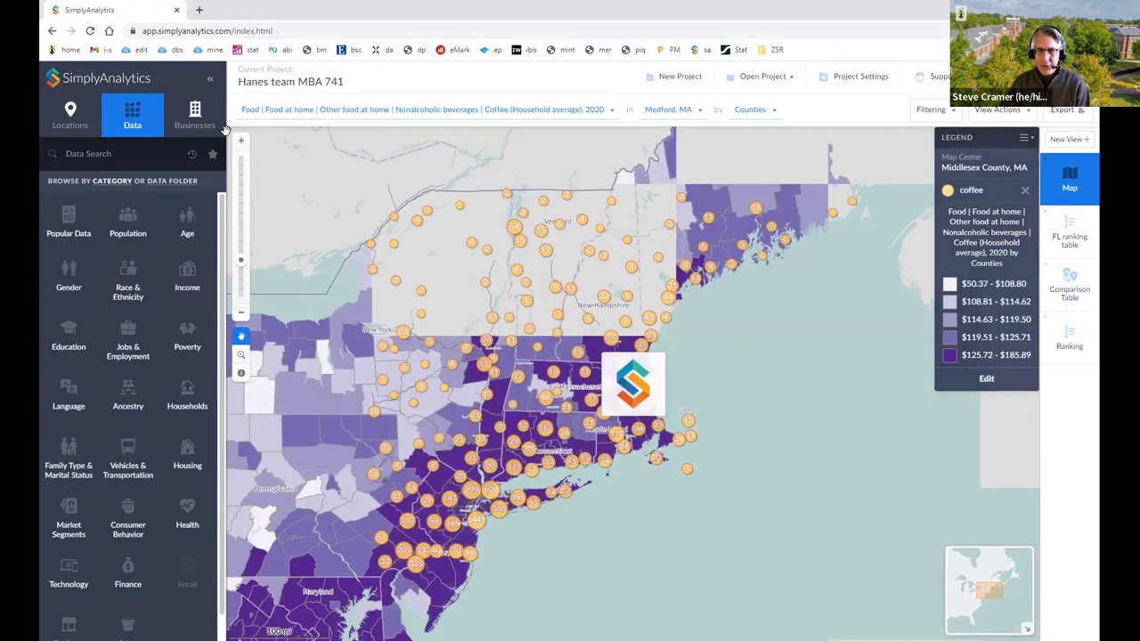
{"action": "left_click", "coordinate": [241, 140]}
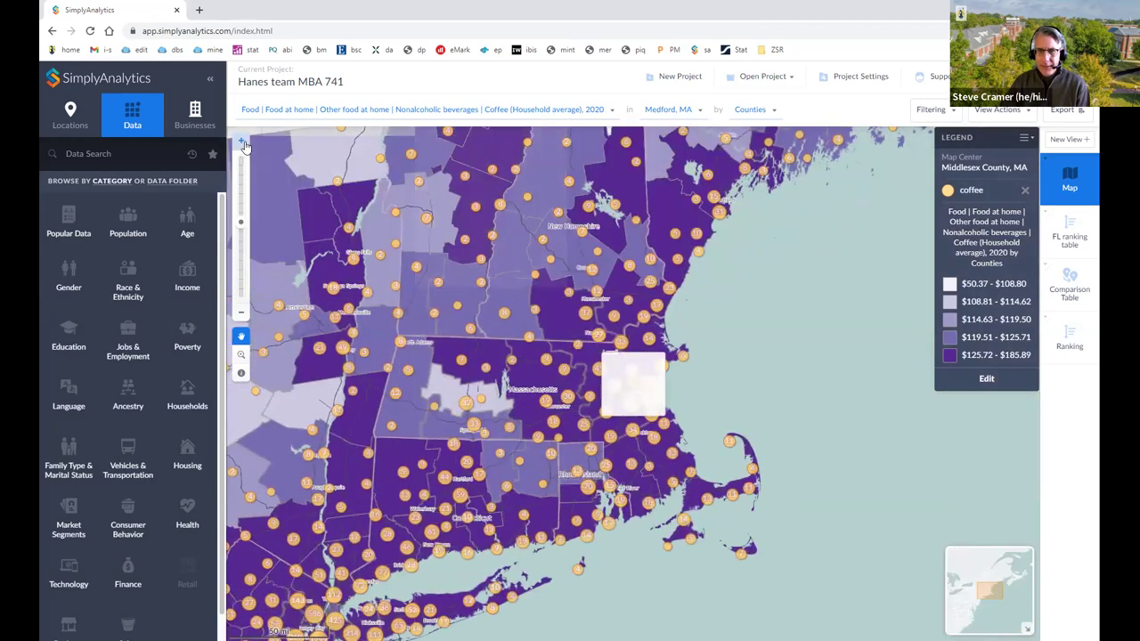
{"action": "left_click", "coordinate": [241, 141]}
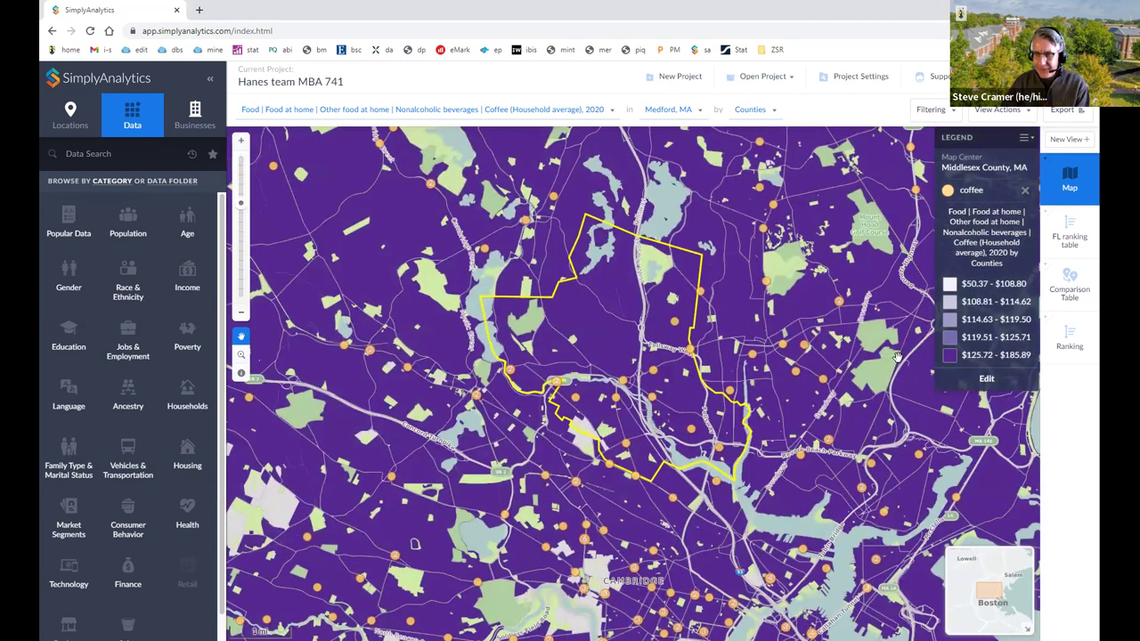
{"action": "left_click", "coordinate": [753, 109]}
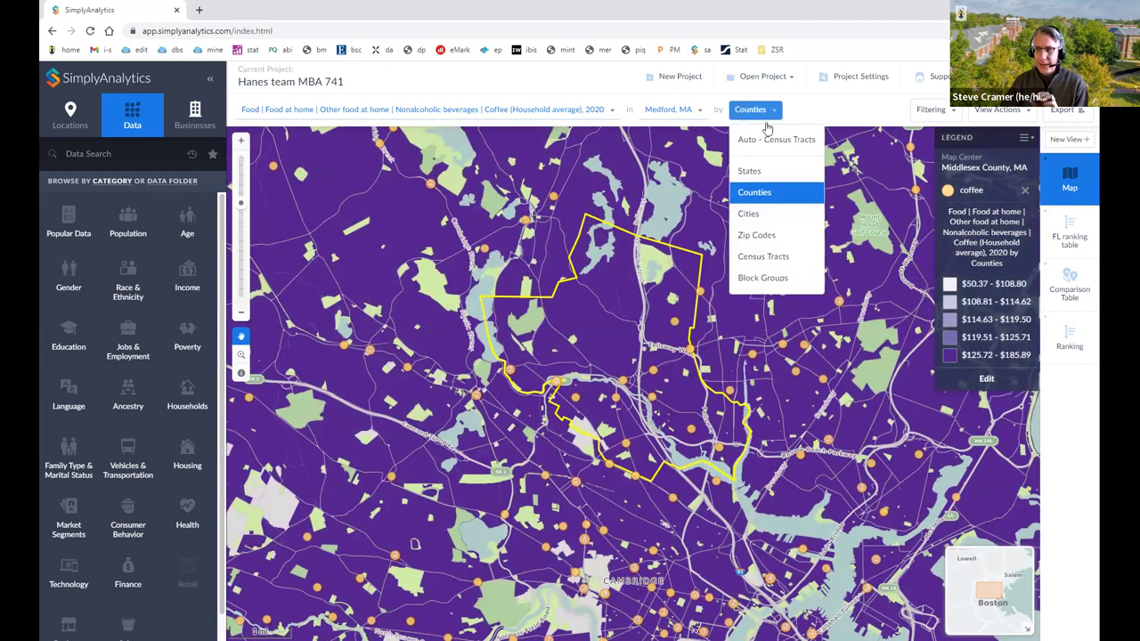
{"action": "left_click", "coordinate": [763, 279]}
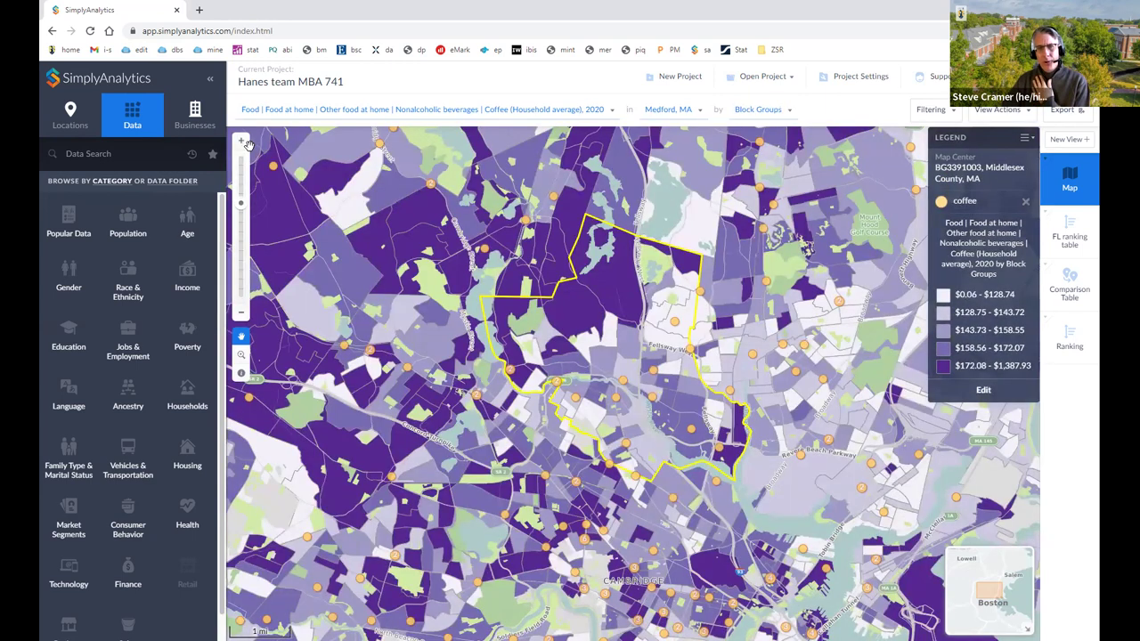
- Cycle through the Locations, Data and Businesses tabs to bring up business search
{"action": "left_click", "coordinate": [71, 116]}
{"action": "left_click", "coordinate": [132, 120]}
{"action": "left_click", "coordinate": [182, 121]}
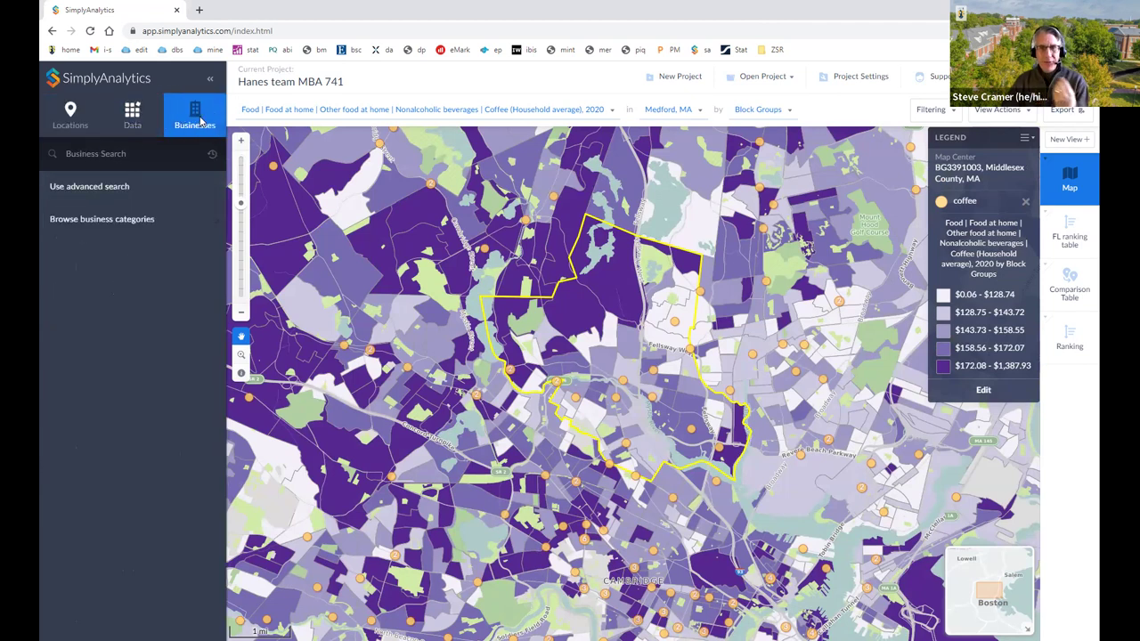
- Try the business and location search boxes without entering anything, then go back to Data
{"action": "left_click", "coordinate": [160, 160]}
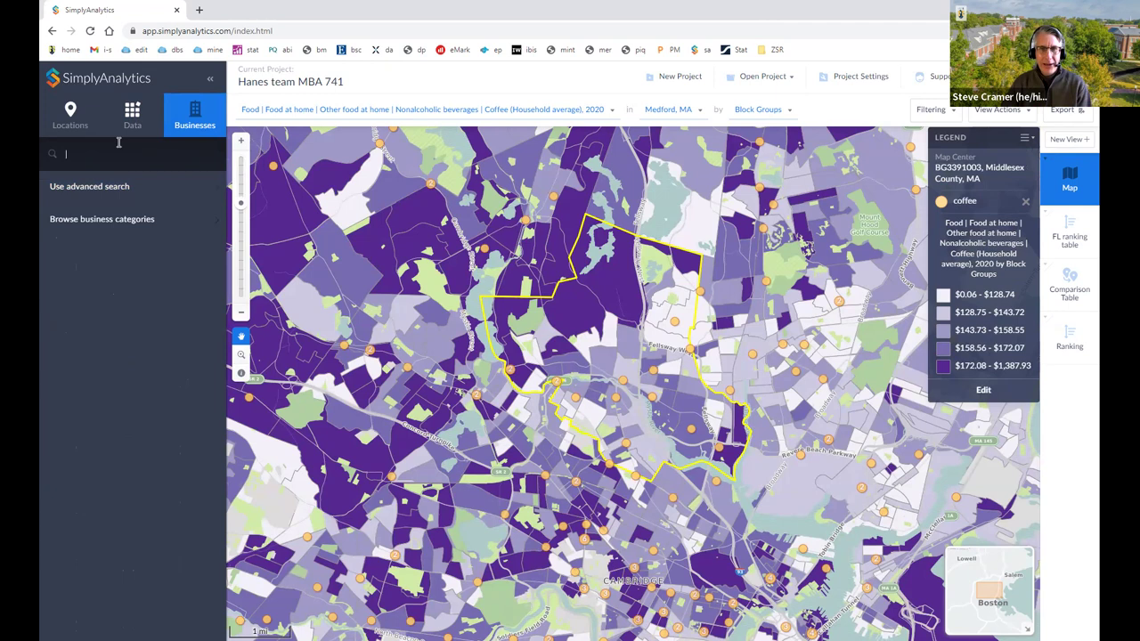
{"action": "left_click", "coordinate": [70, 113]}
{"action": "left_click", "coordinate": [134, 157]}
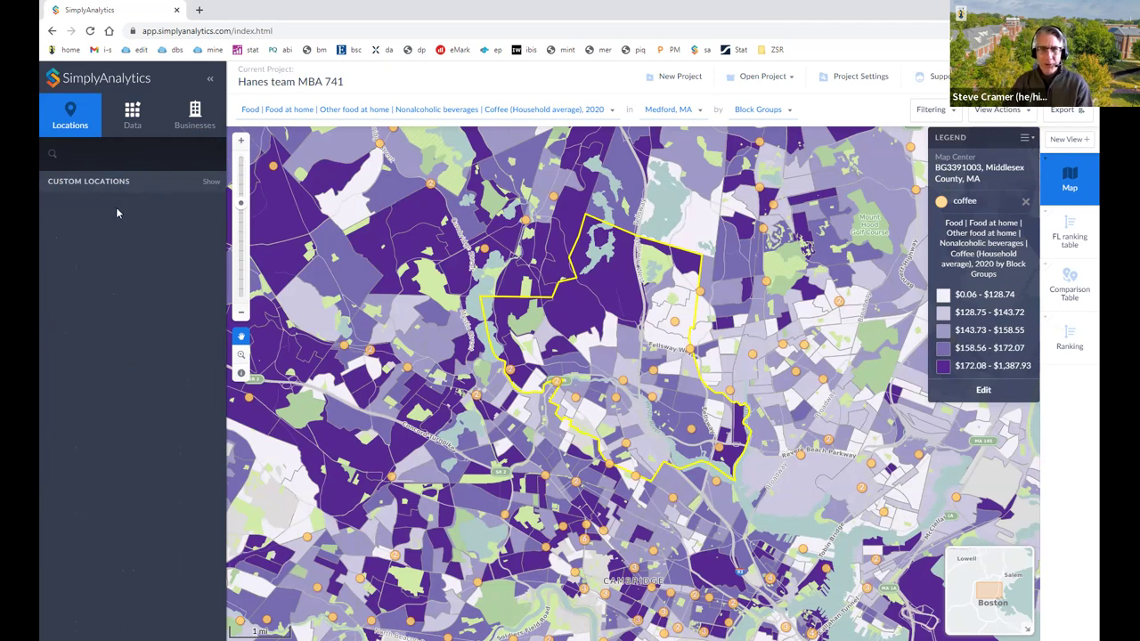
{"action": "left_click", "coordinate": [139, 249]}
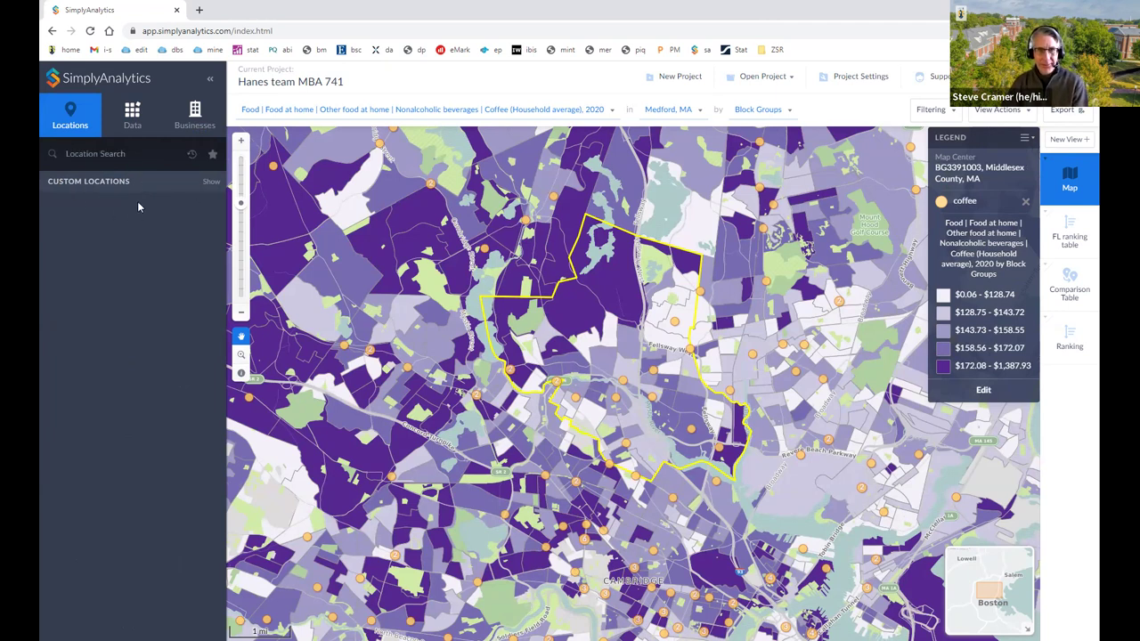
{"action": "left_click", "coordinate": [132, 116]}
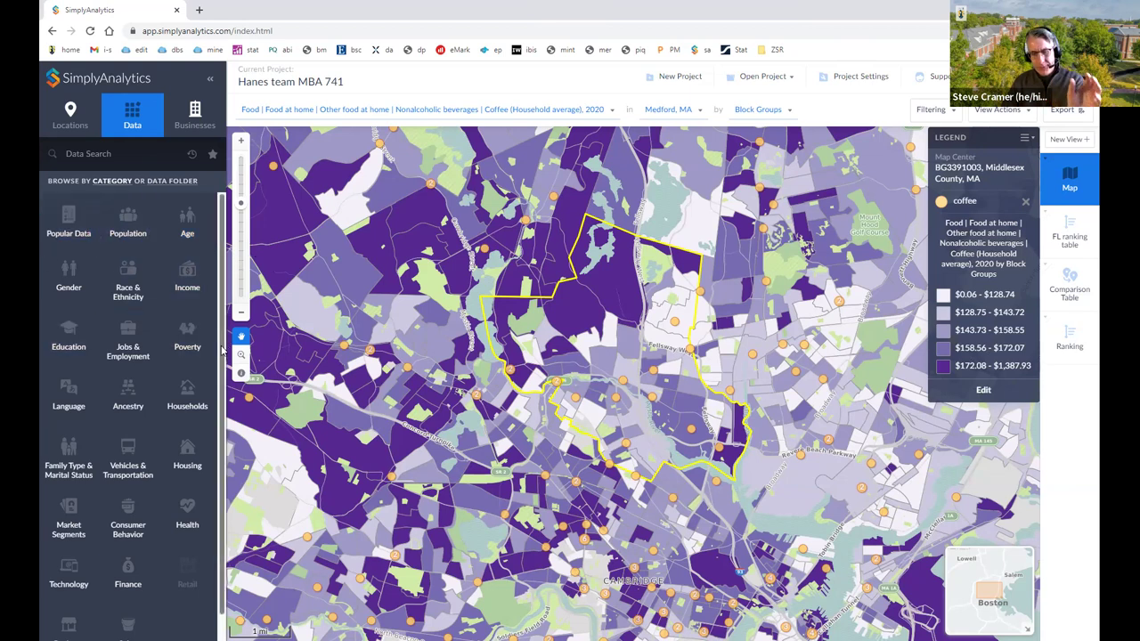
- Browse the American Community Survey and 2010 Census folders, then open SimmonsLOCAL and Scarborough Local Insights
{"action": "left_click", "coordinate": [169, 181]}
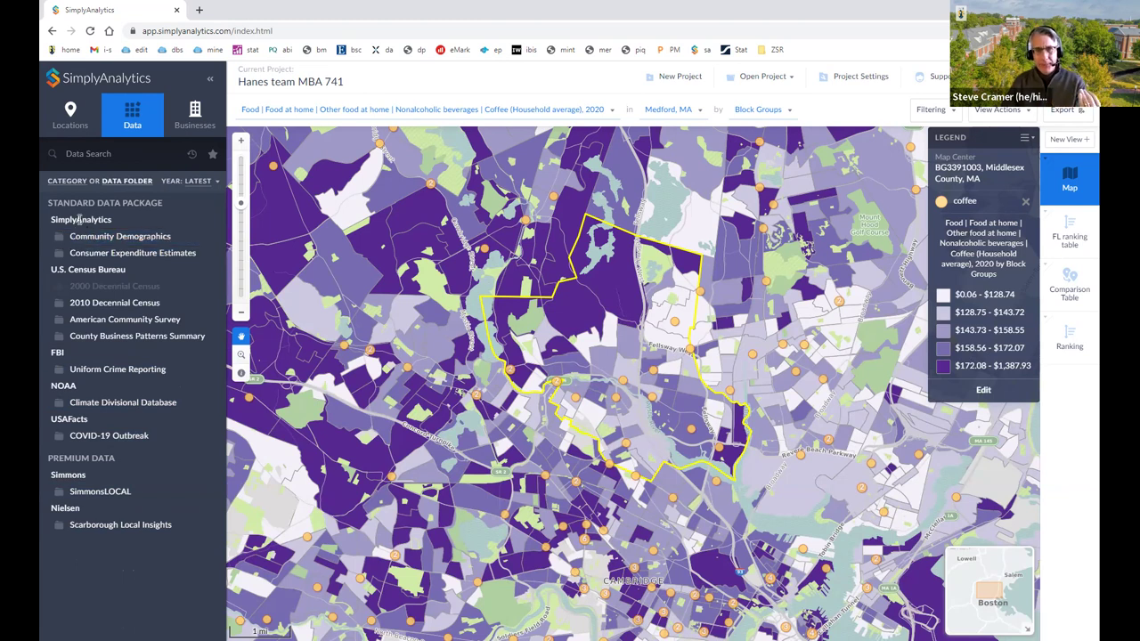
{"action": "left_click", "coordinate": [112, 319]}
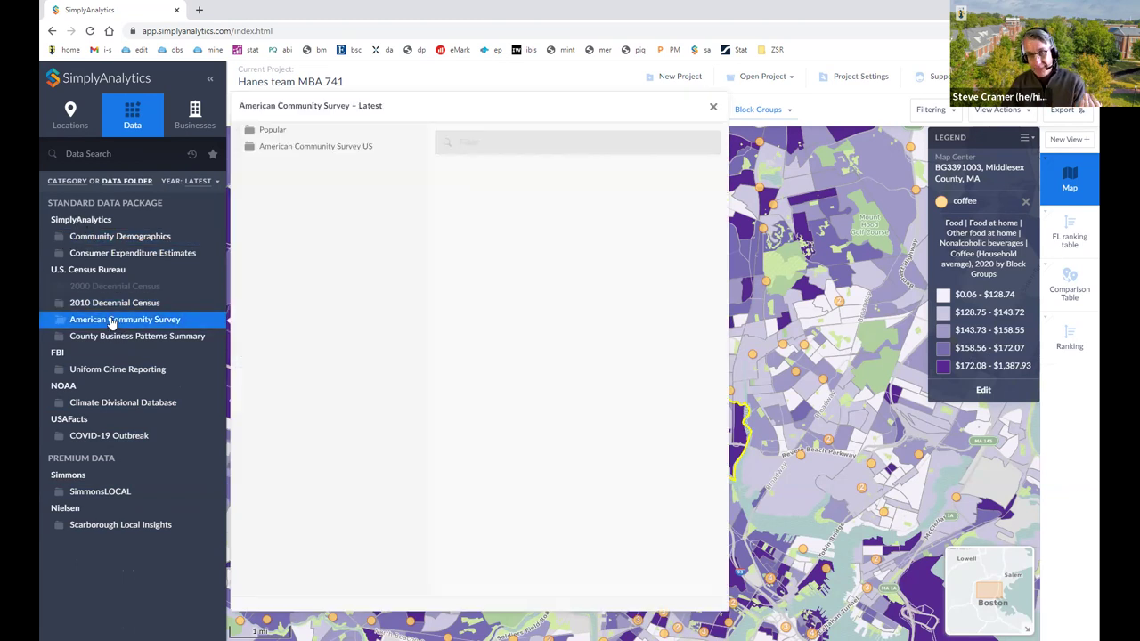
{"action": "left_click", "coordinate": [109, 303]}
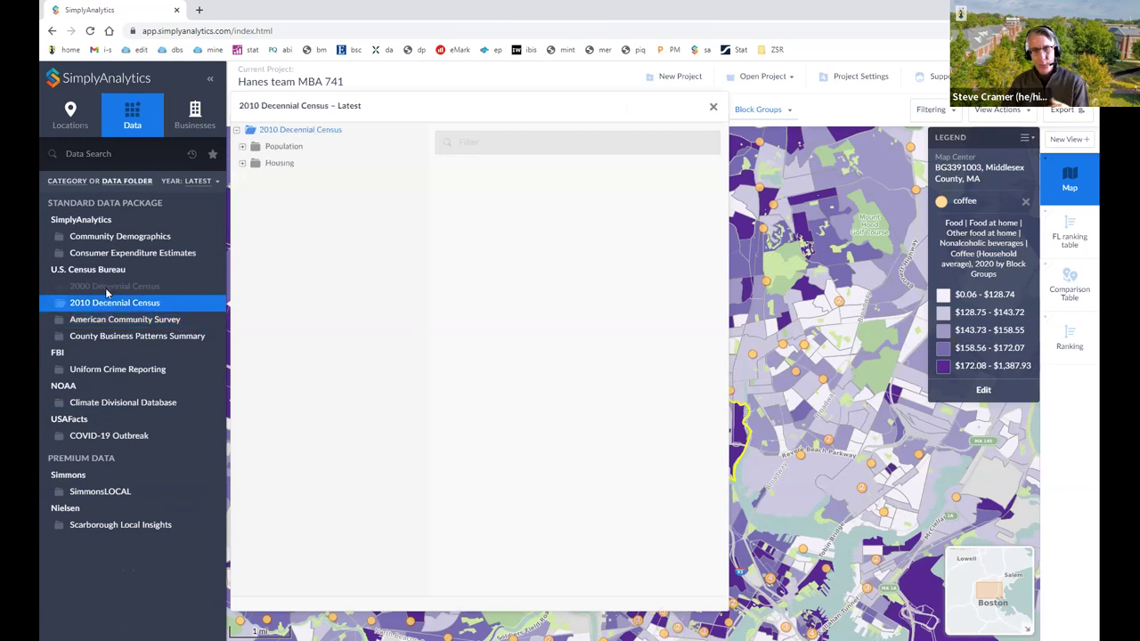
{"action": "left_click", "coordinate": [107, 321]}
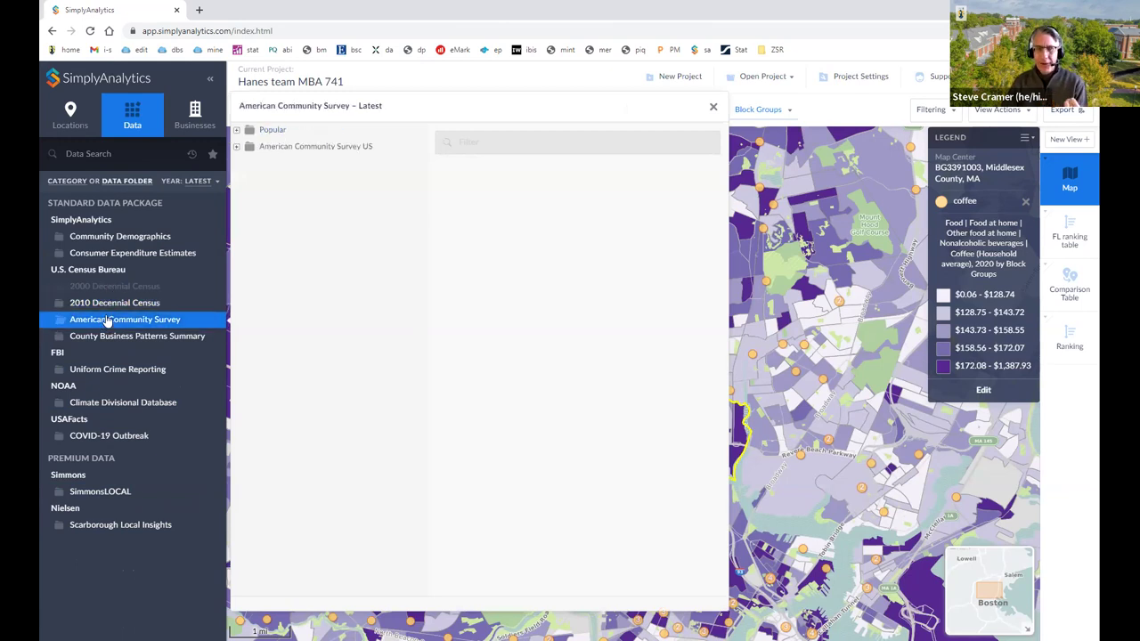
{"action": "left_click", "coordinate": [237, 147]}
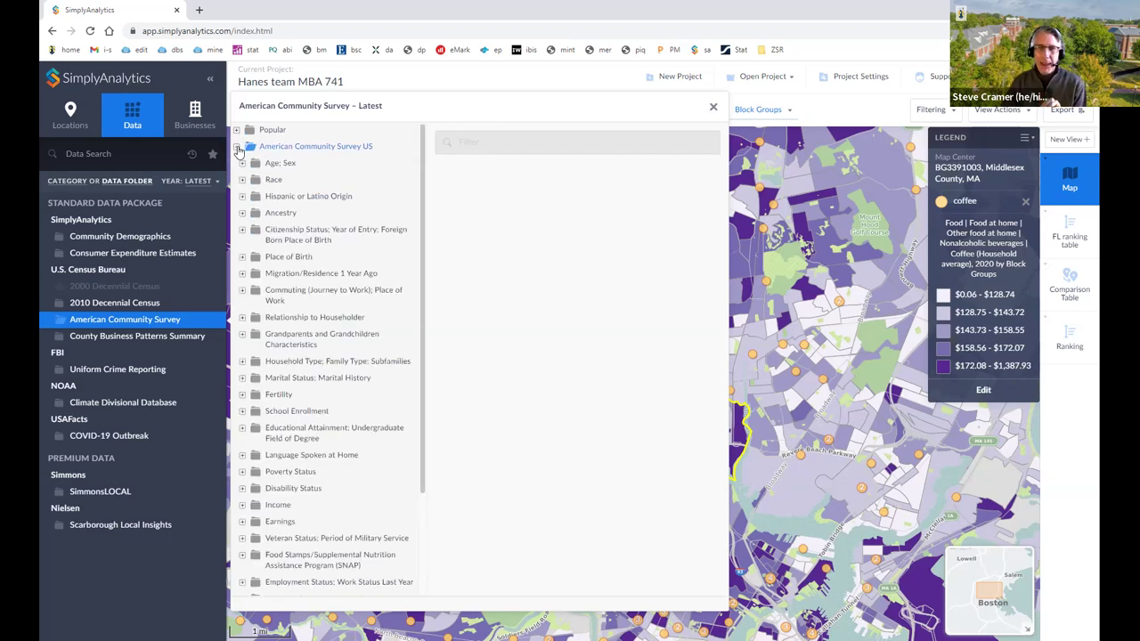
{"action": "left_click", "coordinate": [329, 296]}
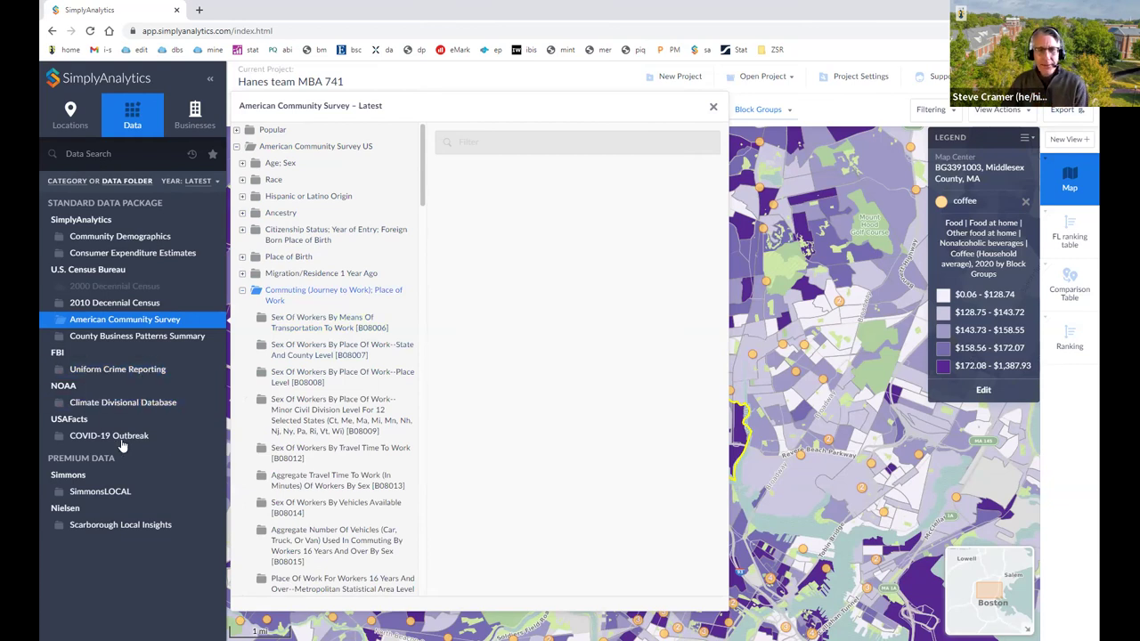
{"action": "left_click", "coordinate": [126, 497]}
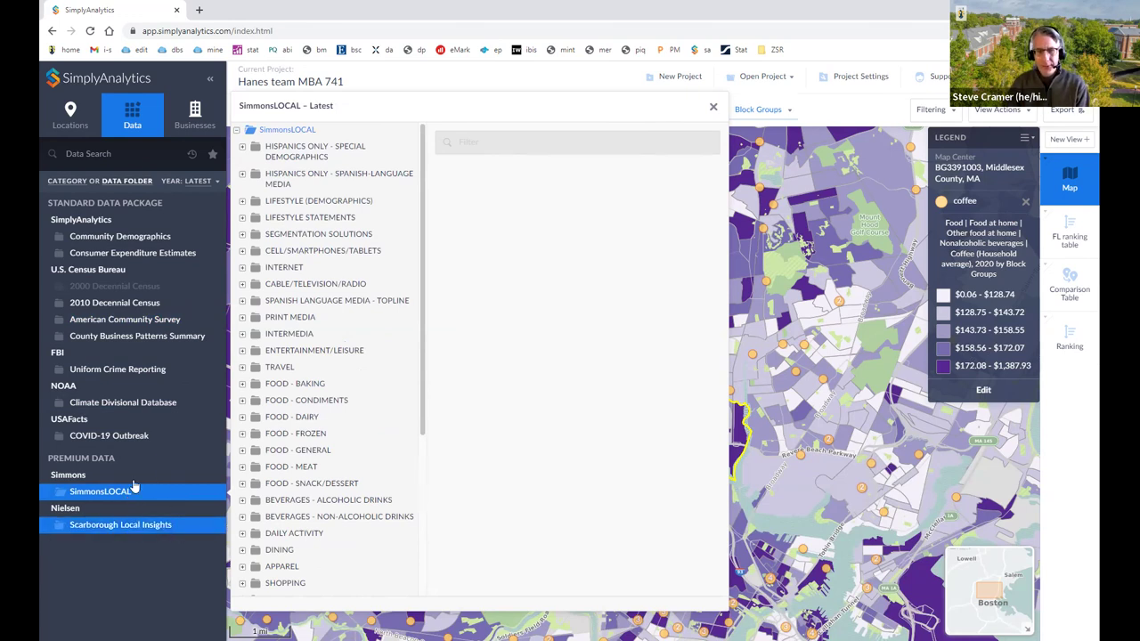
{"action": "left_click", "coordinate": [134, 525]}
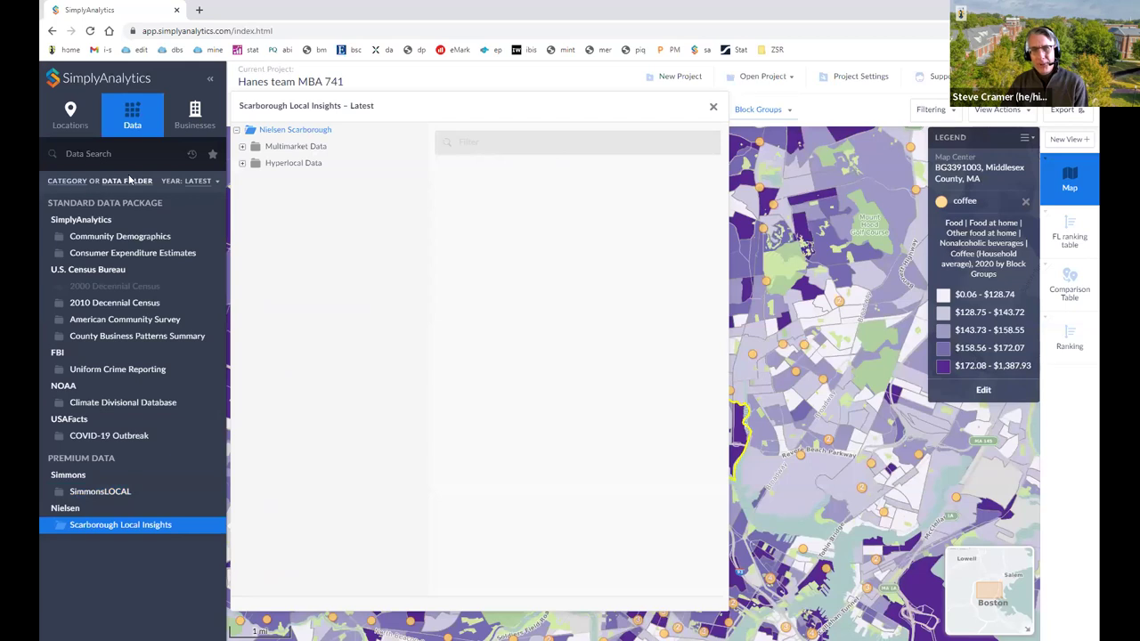
- Close the Scarborough folder and run a data search for 'latvia'
{"action": "left_click", "coordinate": [93, 164]}
{"action": "left_click", "coordinate": [59, 182]}
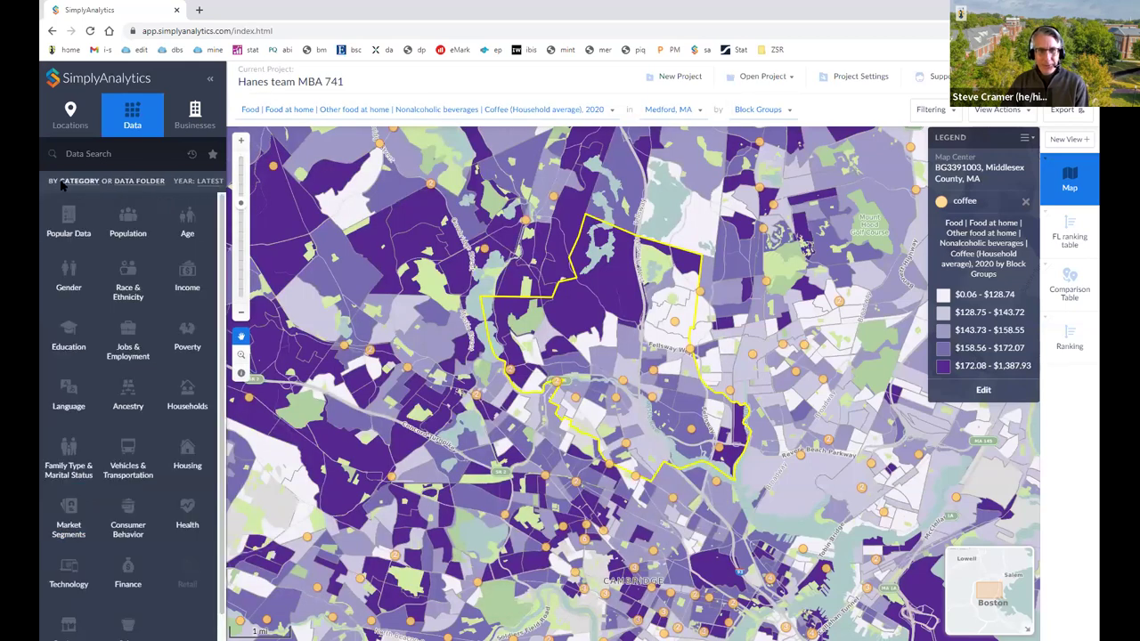
{"action": "left_click", "coordinate": [128, 154]}
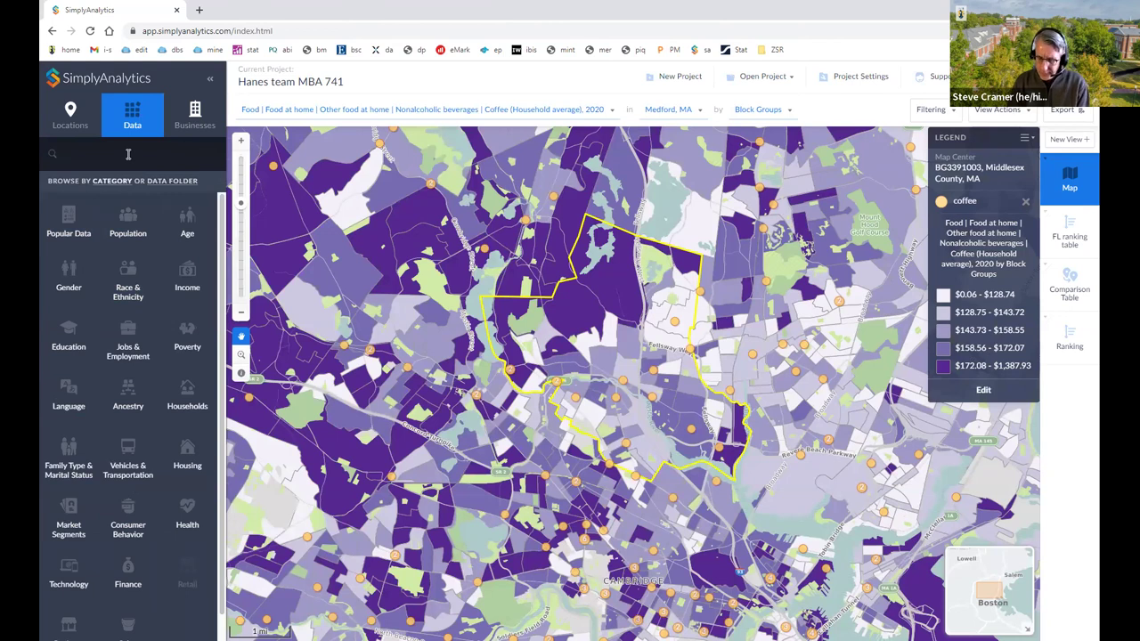
{"action": "type", "text": "latin"}
{"action": "key", "text": "BackSpace"}
{"action": "key", "text": "BackSpace"}
{"action": "type", "text": "via"}
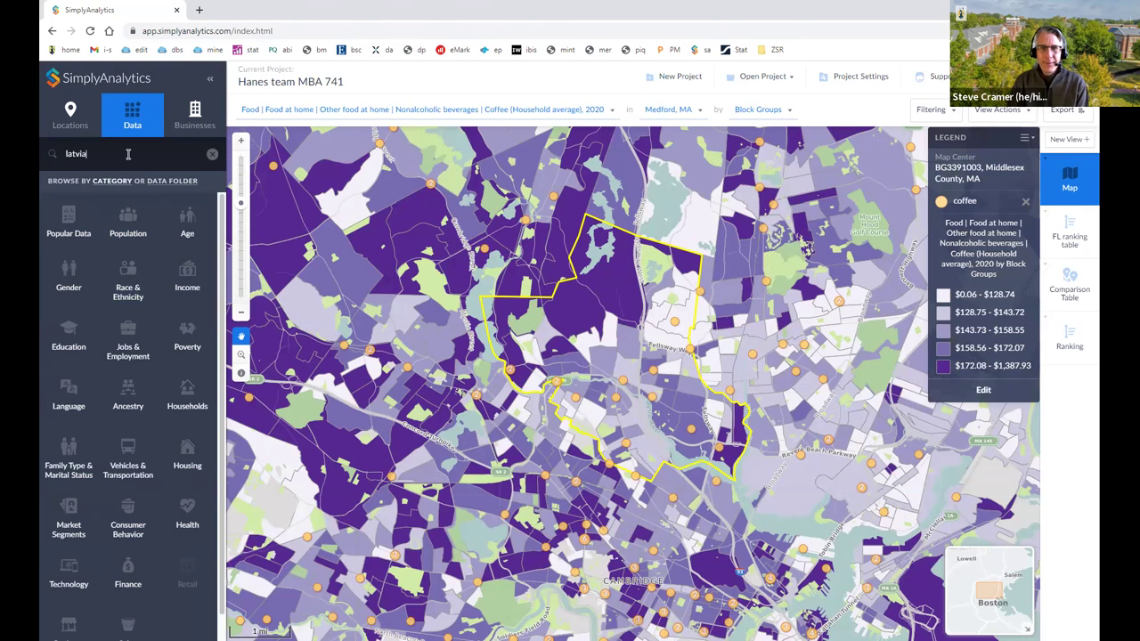
{"action": "key", "text": "Return"}
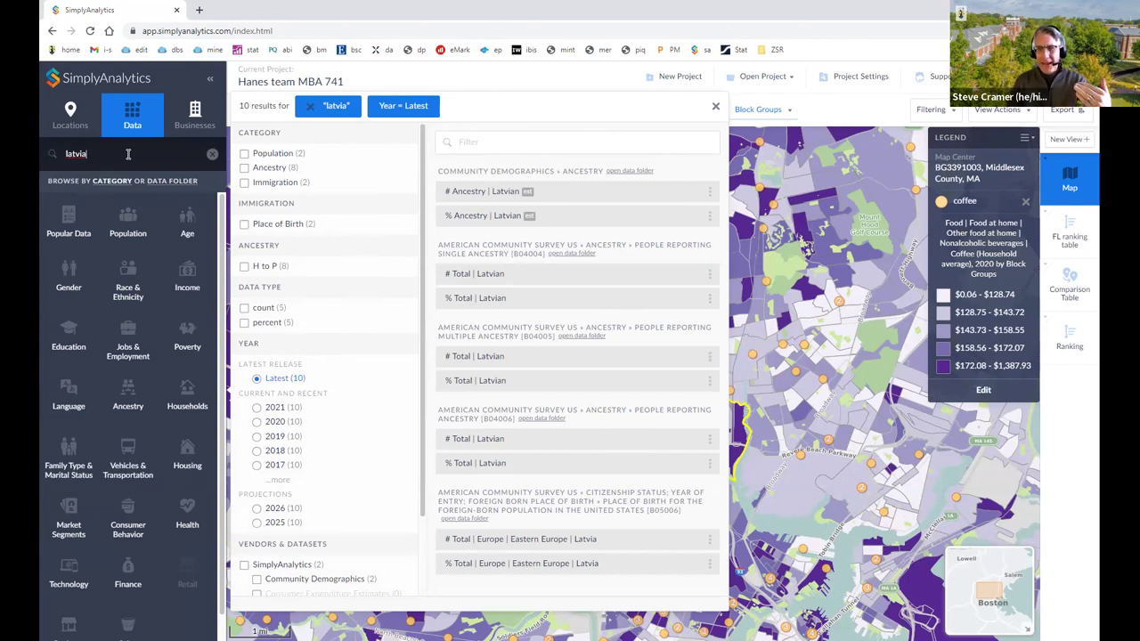
- Replace the search with 'yoga', then close the results and start a business search
{"action": "key", "text": "BackSpace"}
{"action": "key", "text": "BackSpace"}
{"action": "key", "text": "BackSpace"}
{"action": "key", "text": "BackSpace"}
{"action": "key", "text": "BackSpace"}
{"action": "key", "text": "BackSpace"}
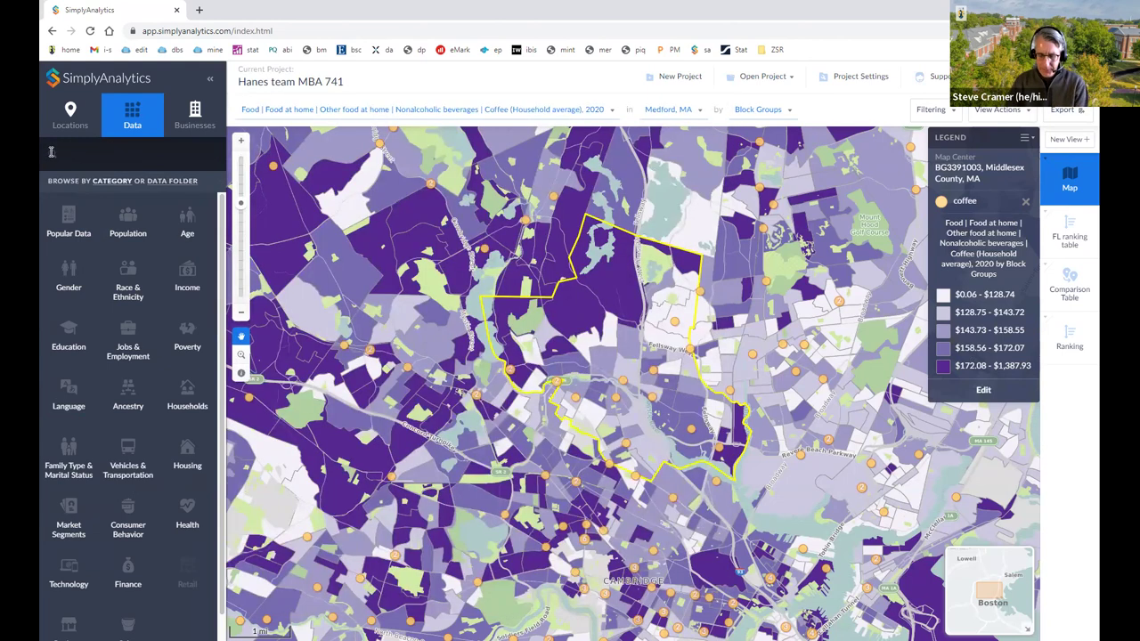
{"action": "type", "text": "yoga"}
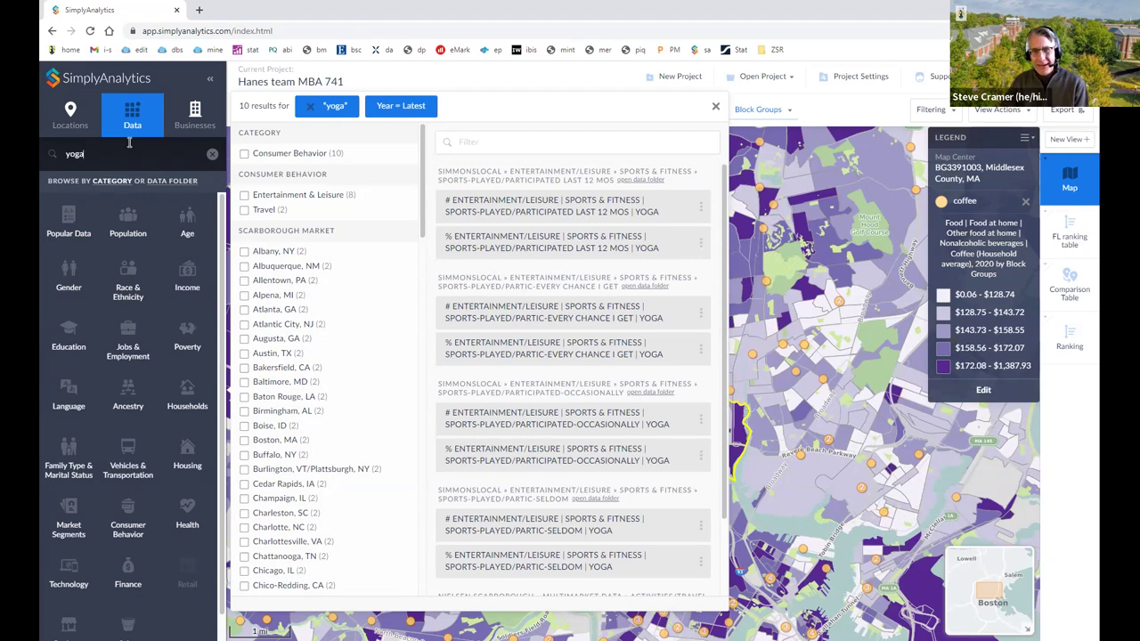
{"action": "left_click", "coordinate": [194, 115]}
{"action": "left_click", "coordinate": [179, 152]}
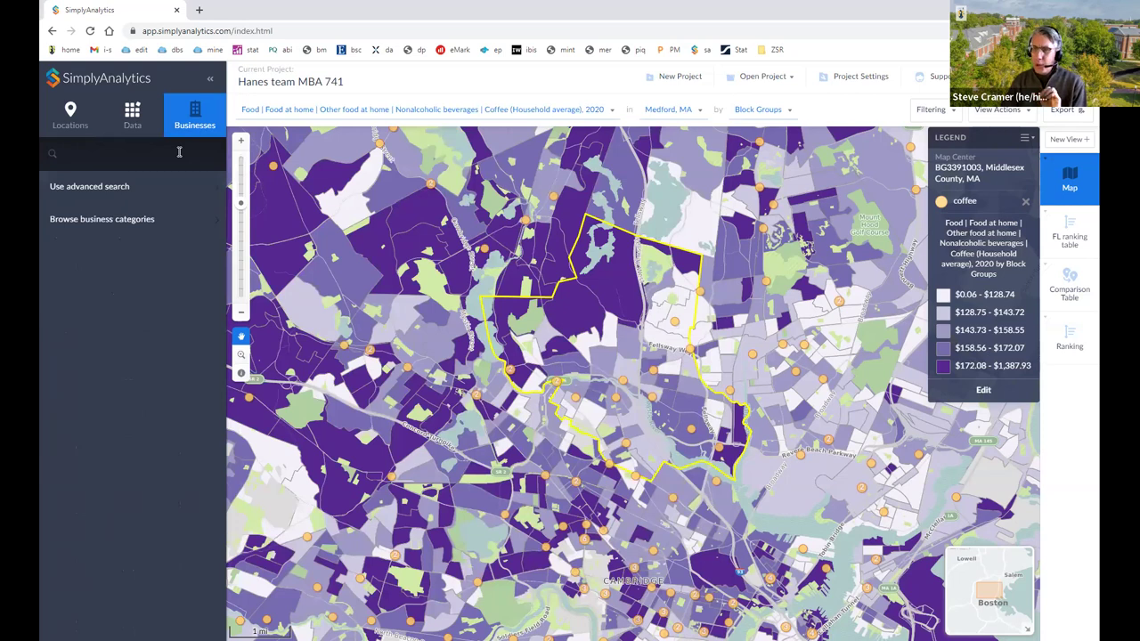
- Open the CAFFE 38 INC details from its Medford map marker and close them again
{"action": "left_click", "coordinate": [675, 324]}
{"action": "left_click", "coordinate": [612, 288]}
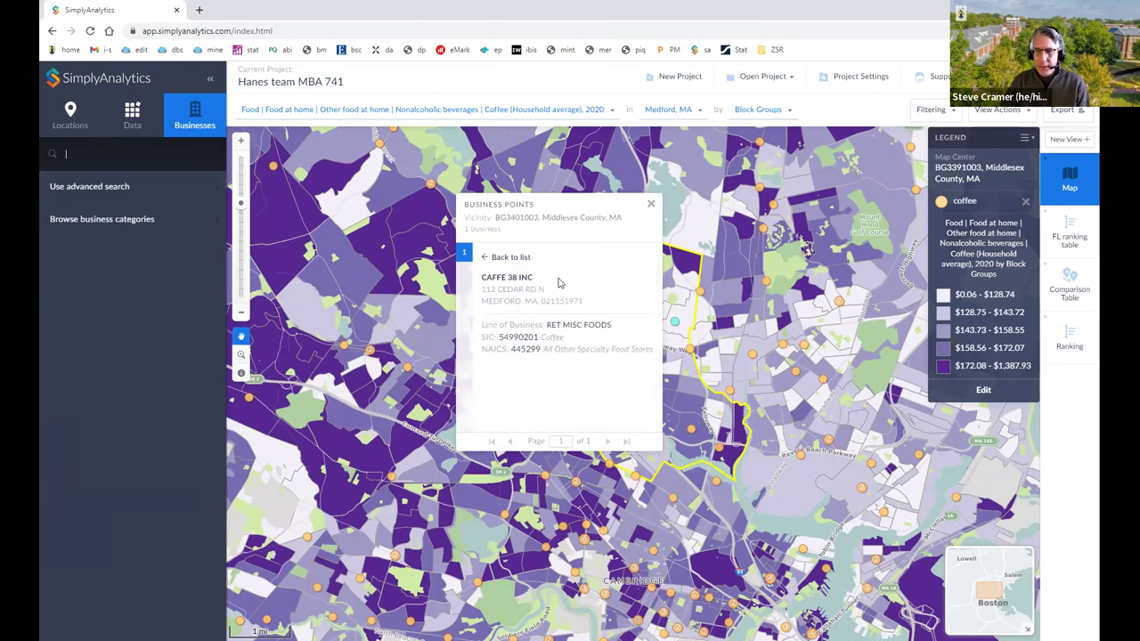
{"action": "left_click", "coordinate": [525, 294]}
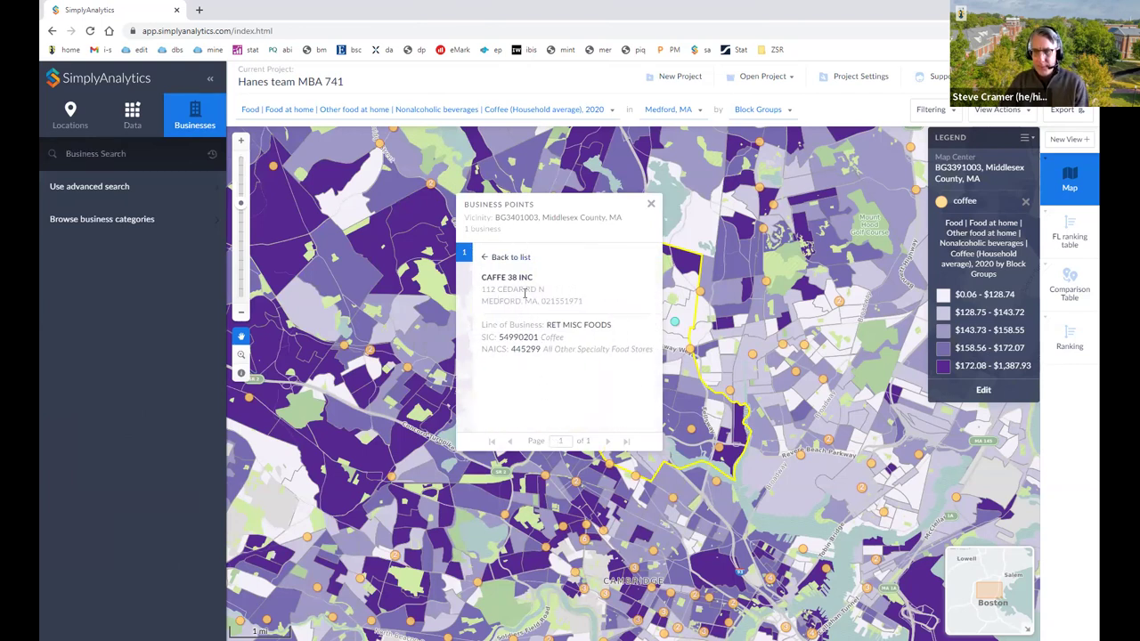
{"action": "left_click", "coordinate": [651, 206]}
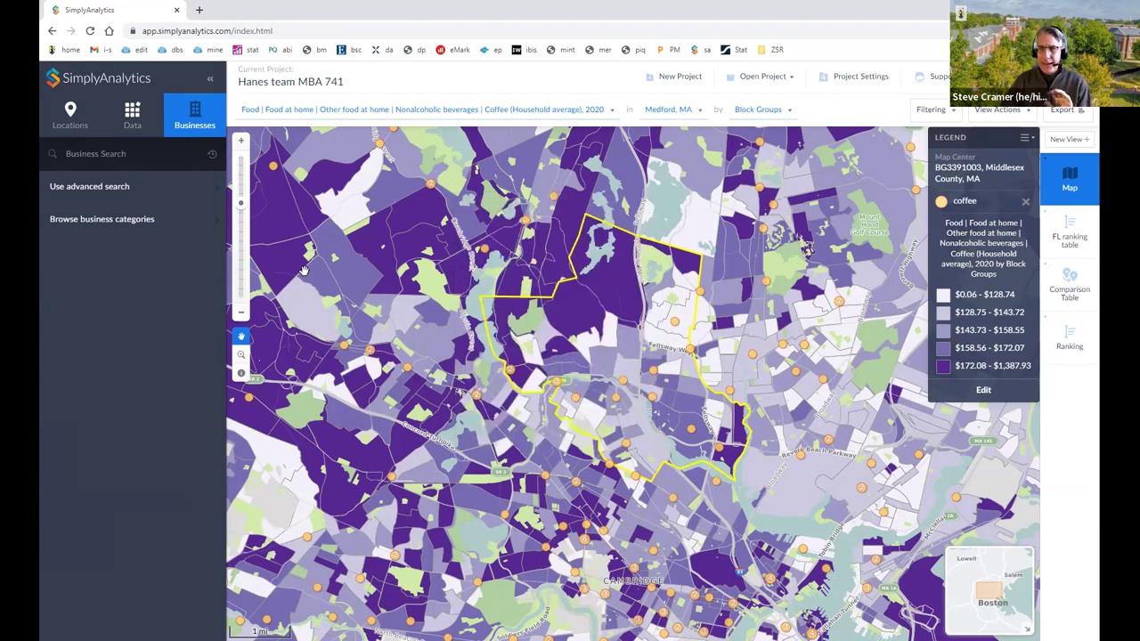
{"action": "left_click", "coordinate": [771, 112]}
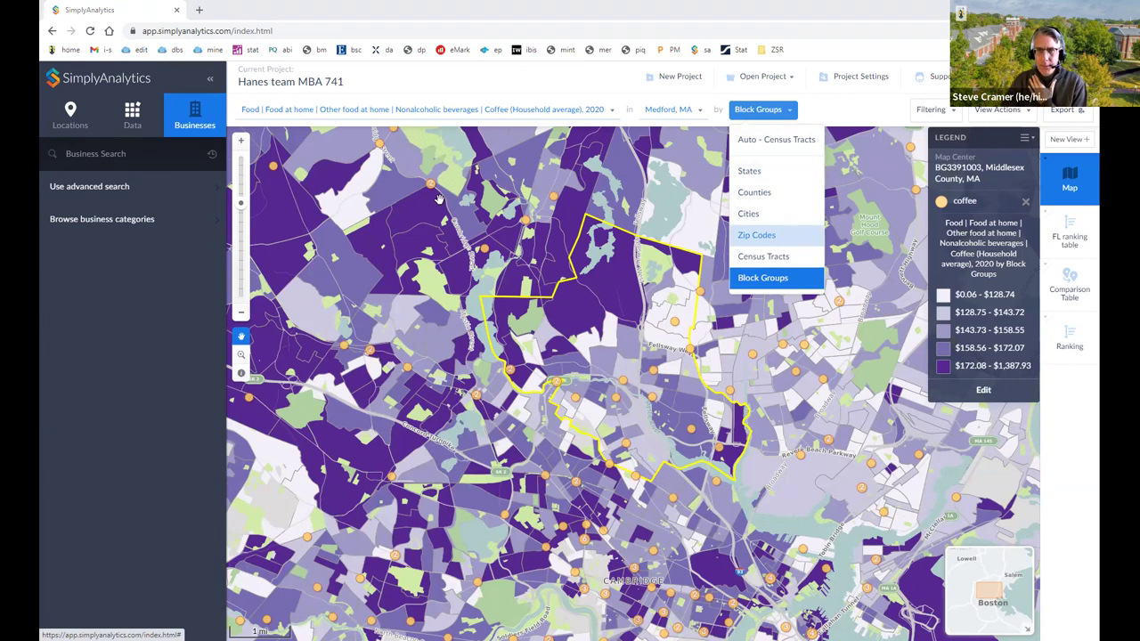
- Map the 'Beer and ale, 2020' favorite variable
{"action": "left_click", "coordinate": [132, 114]}
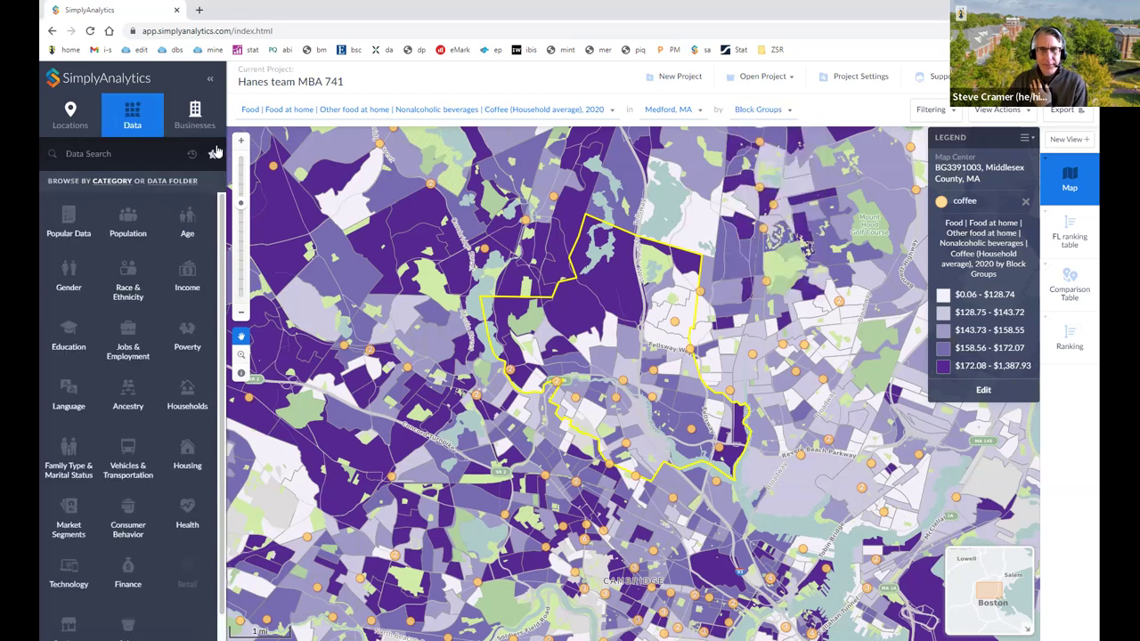
{"action": "left_click", "coordinate": [212, 153]}
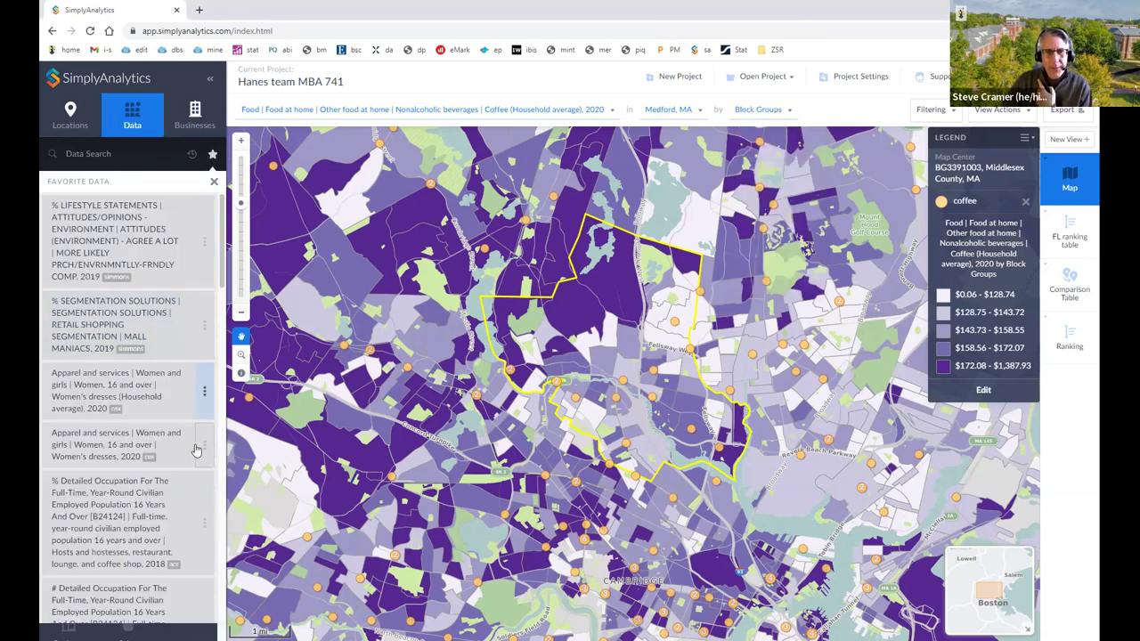
{"action": "scroll", "coordinate": [205, 446], "scroll_direction": "down", "scroll_amount": 5}
{"action": "scroll", "coordinate": [193, 430], "scroll_direction": "down", "scroll_amount": 1}
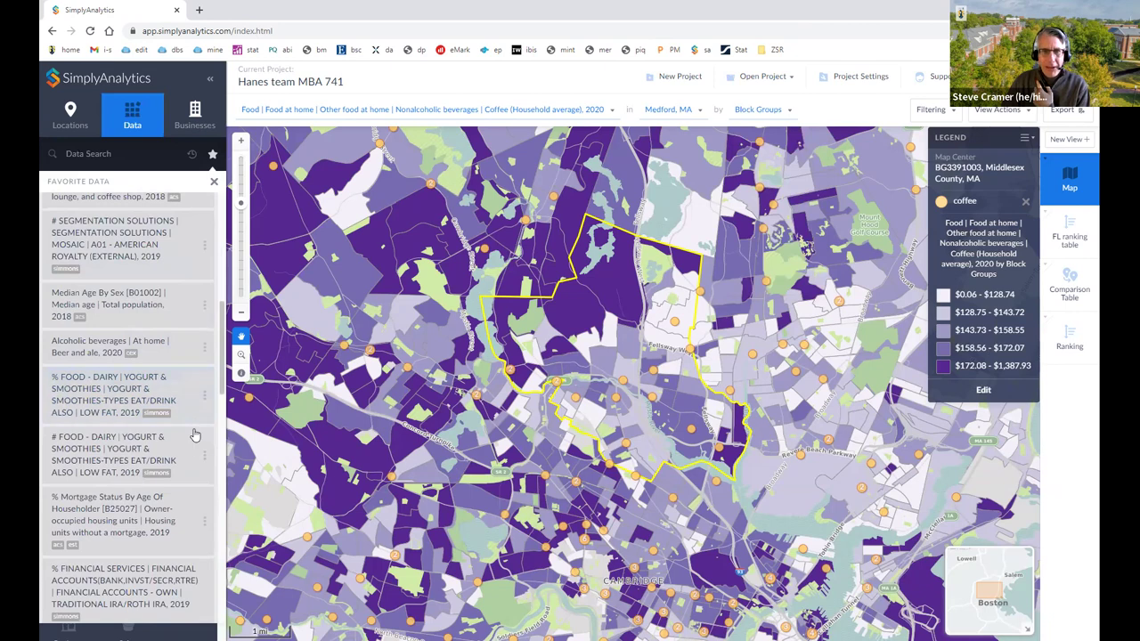
{"action": "left_click", "coordinate": [92, 350]}
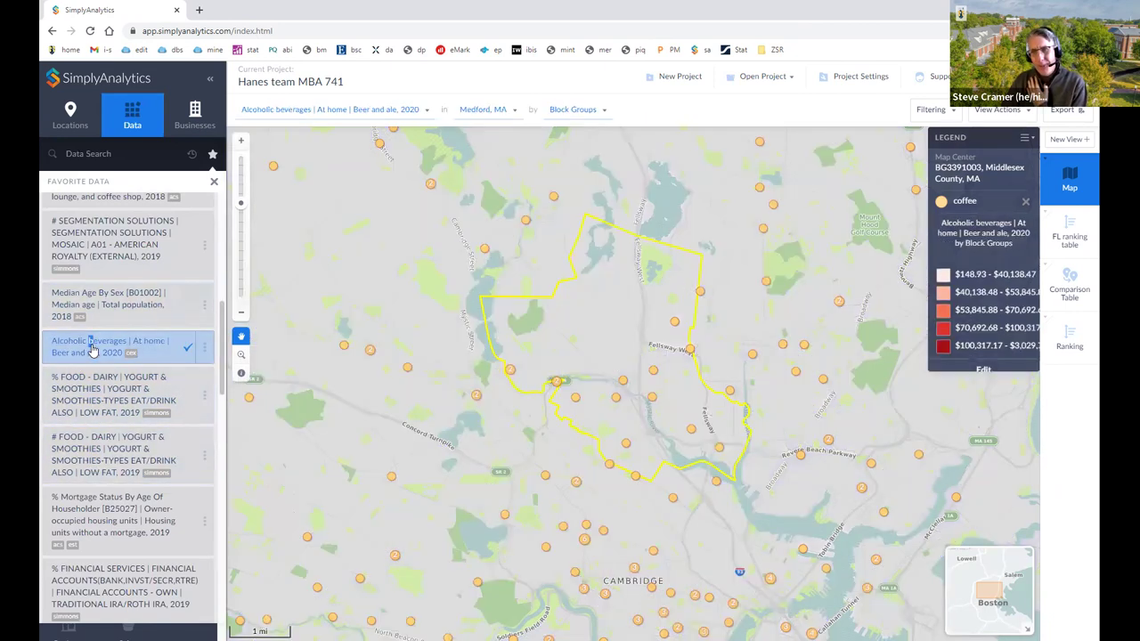
- Move the map to Seattle, WA, zoom in, and remove the coffee business layer
{"action": "left_click", "coordinate": [508, 111]}
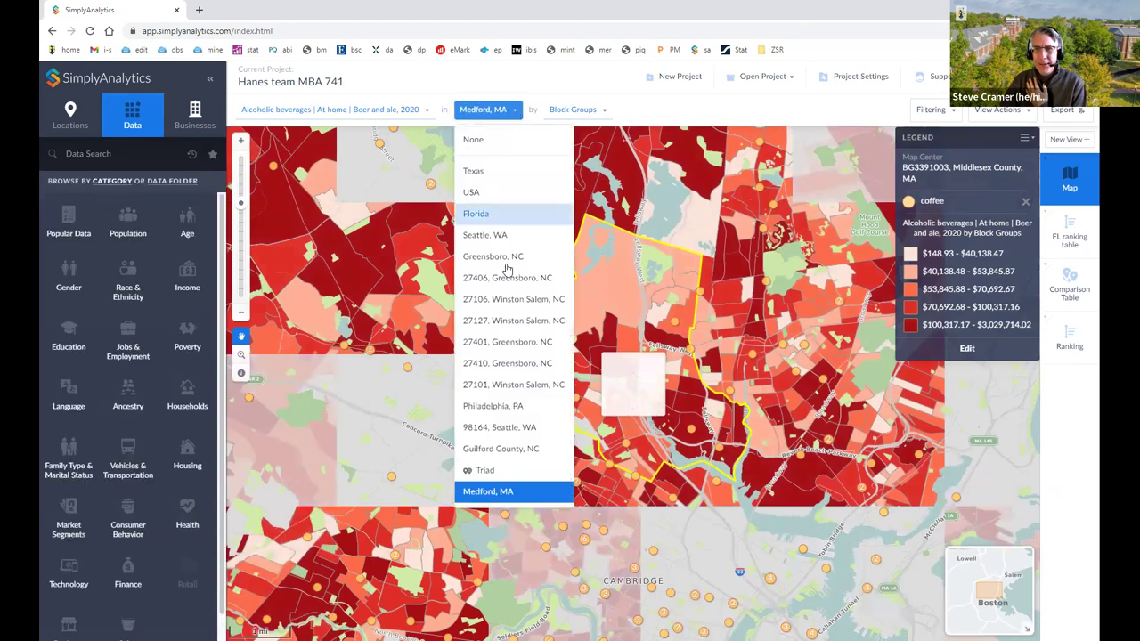
{"action": "left_click", "coordinate": [495, 235]}
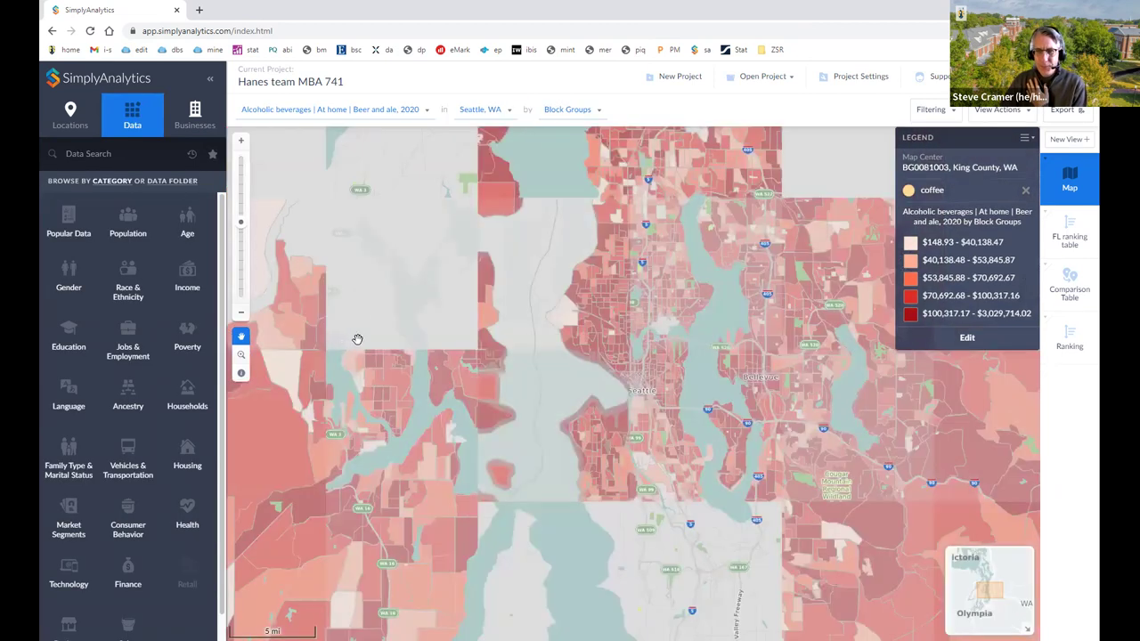
{"action": "left_click", "coordinate": [241, 141]}
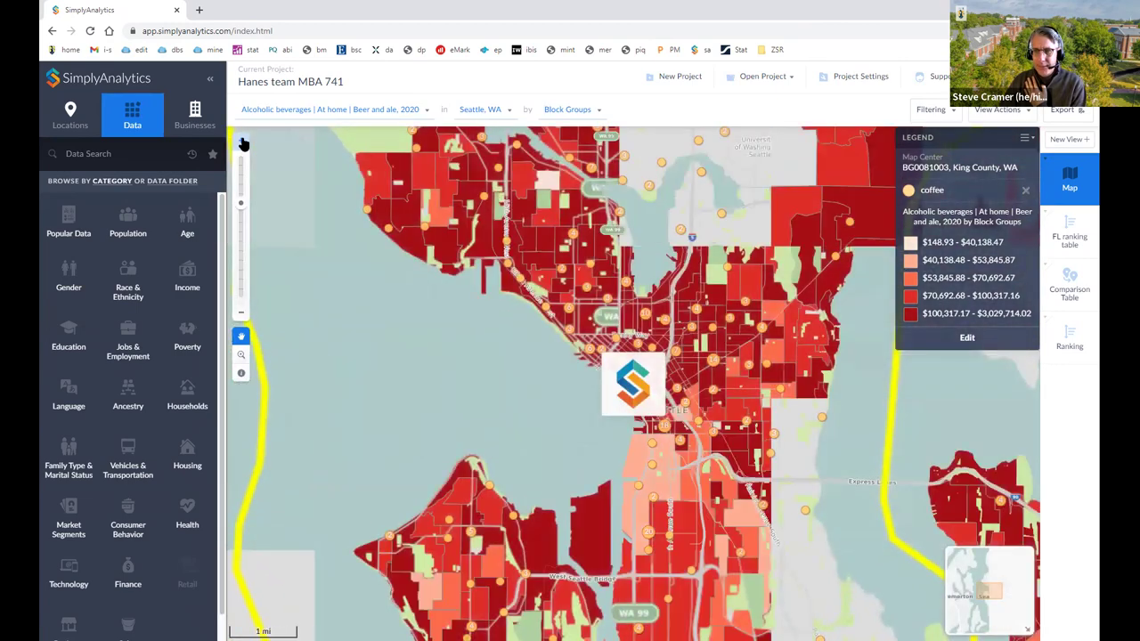
{"action": "left_click", "coordinate": [241, 140]}
{"action": "left_click", "coordinate": [1026, 194]}
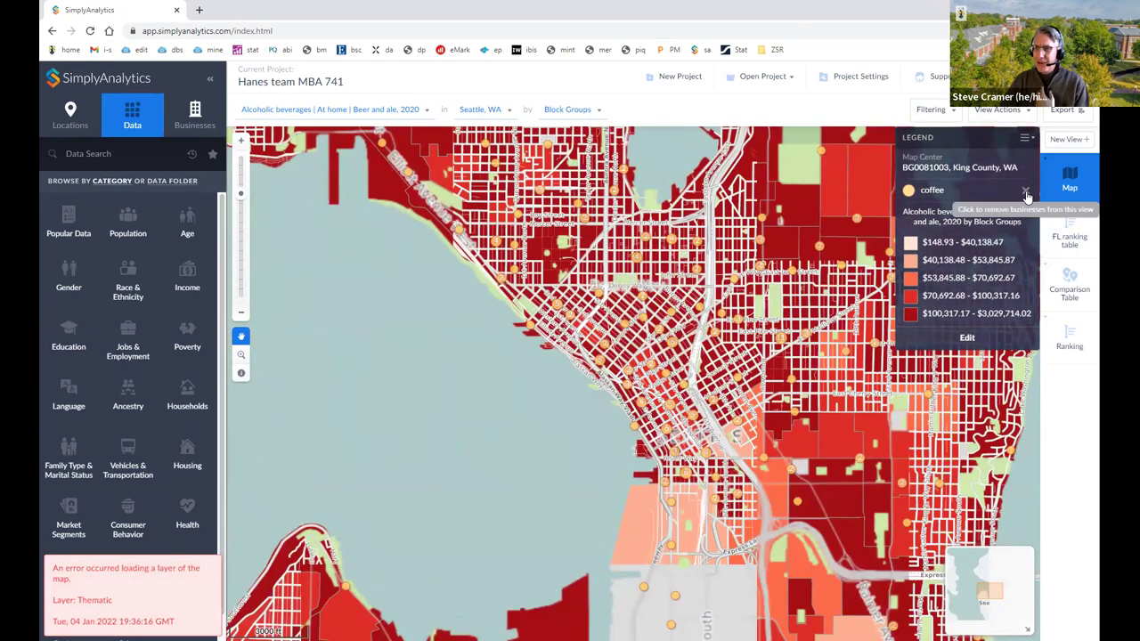
- Edit the legend to use the green colour scheme and try Quantiles (Local) classification
{"action": "left_click", "coordinate": [241, 140]}
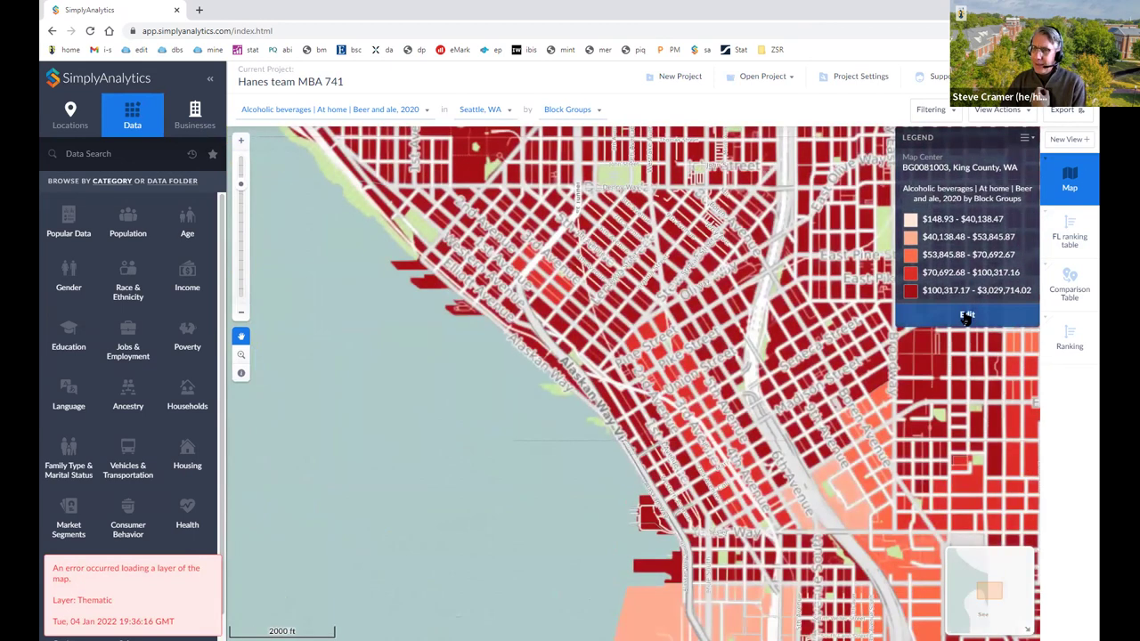
{"action": "left_click", "coordinate": [967, 317]}
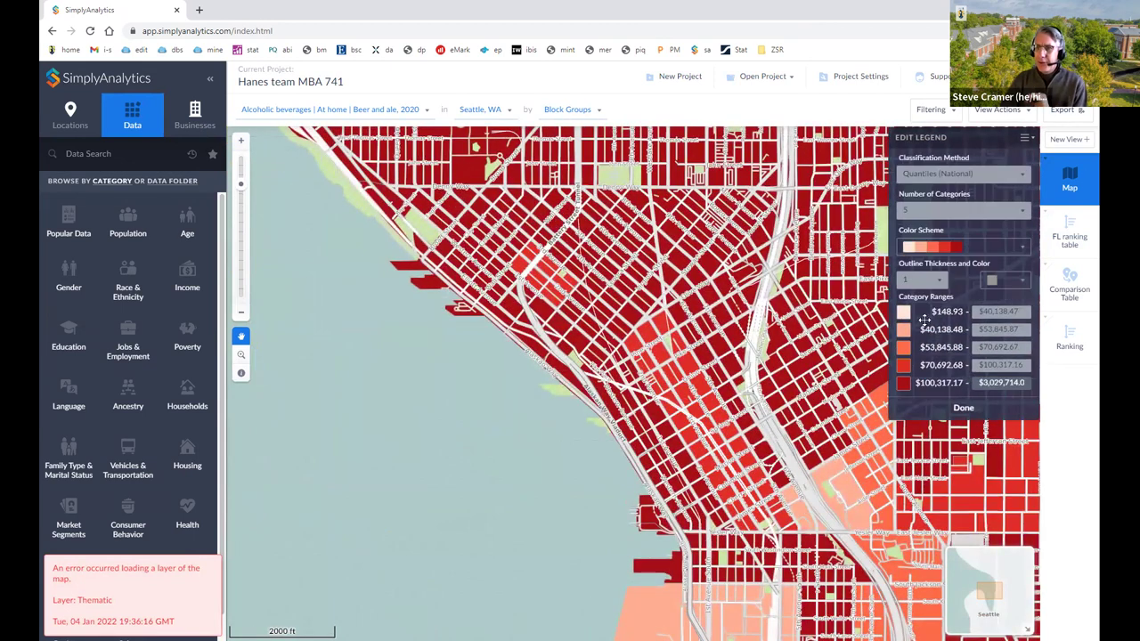
{"action": "left_click", "coordinate": [946, 250]}
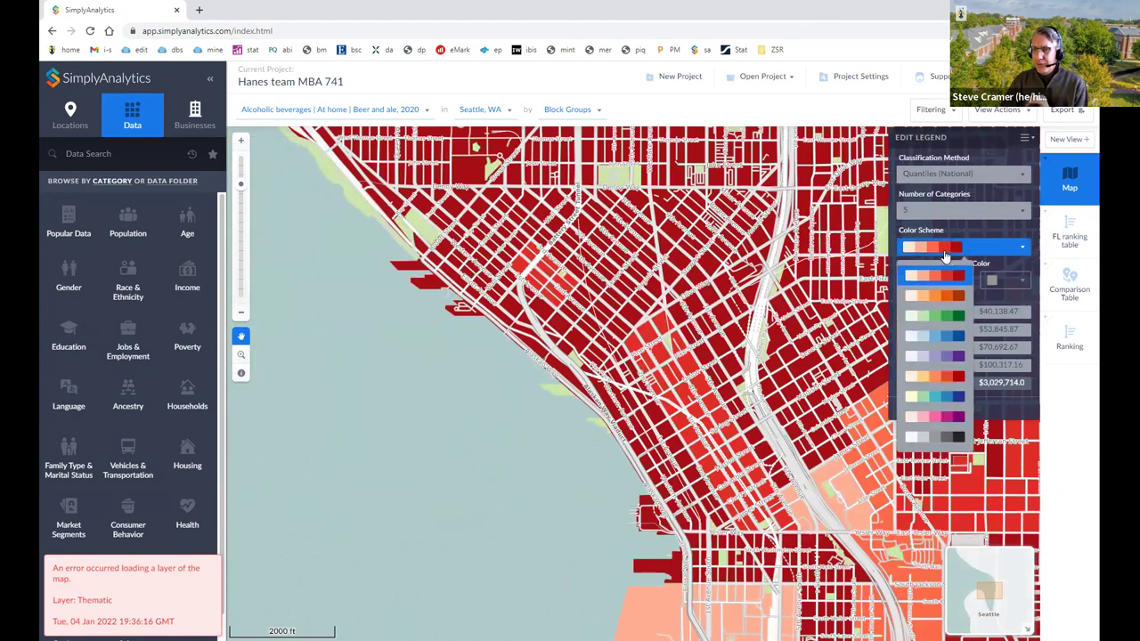
{"action": "left_click", "coordinate": [931, 316]}
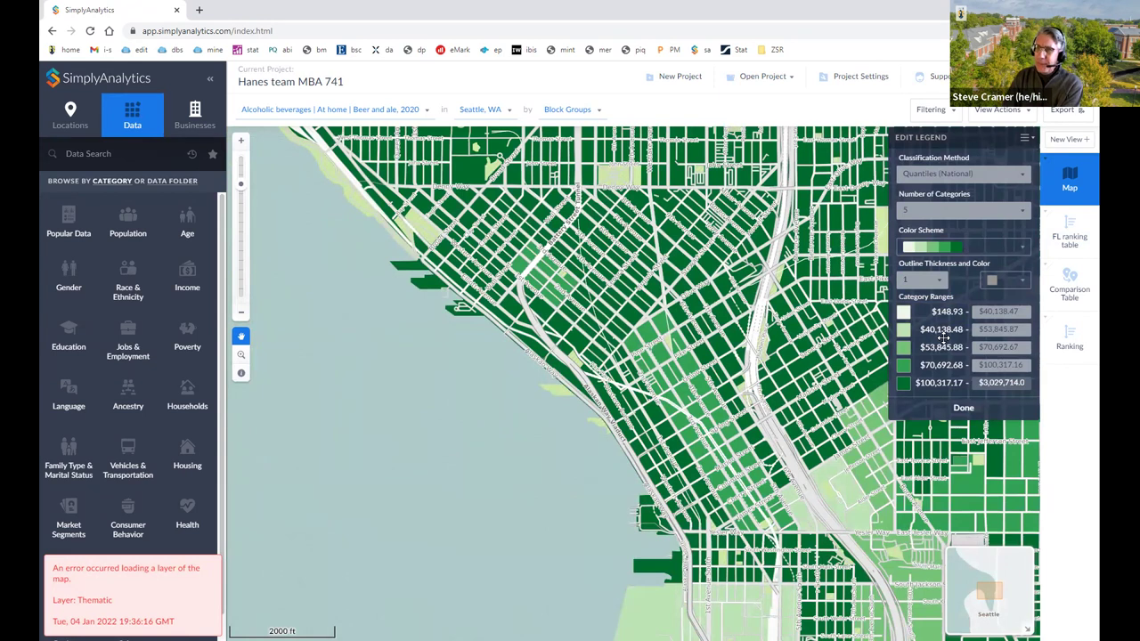
{"action": "left_click", "coordinate": [968, 178]}
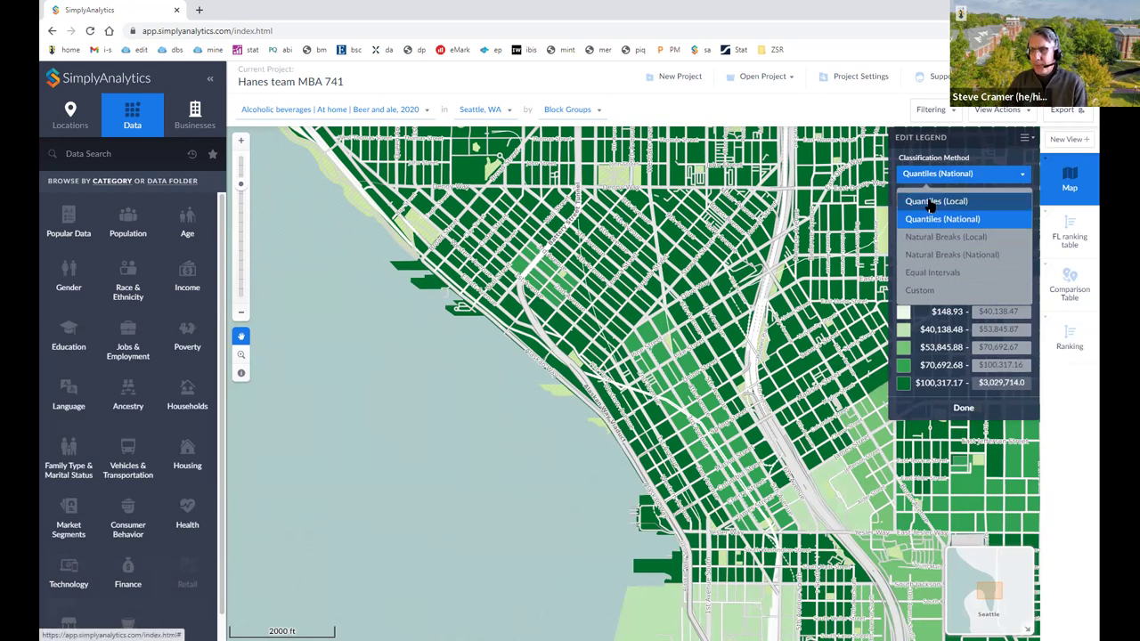
{"action": "left_click", "coordinate": [931, 203]}
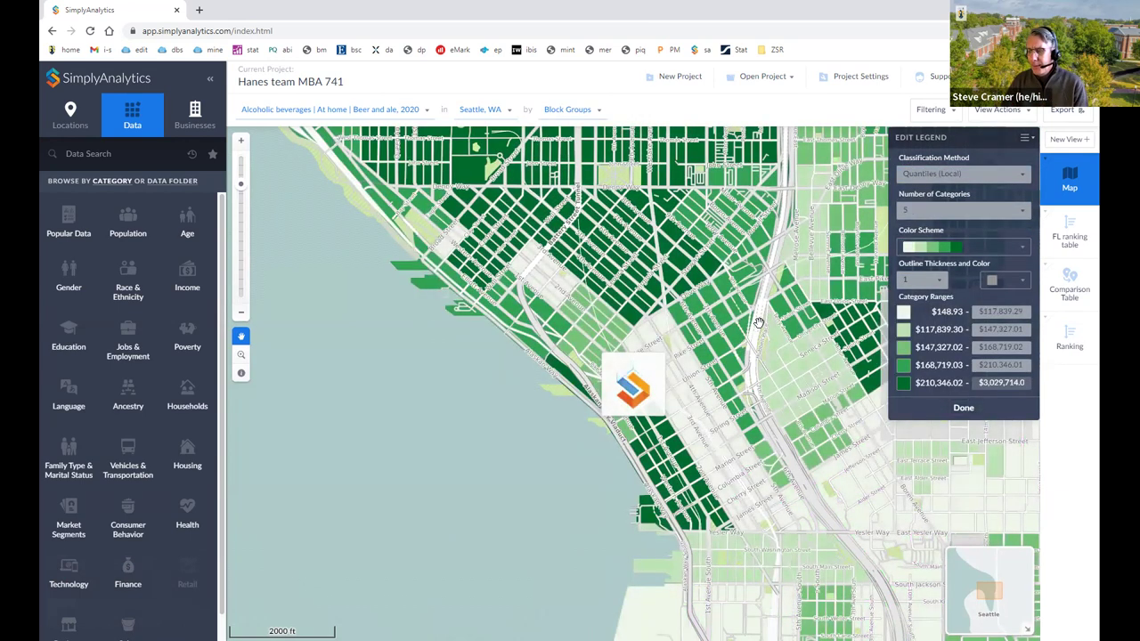
- Switch the legend classification to Natural Breaks (Local) and finish editing
{"action": "left_click", "coordinate": [241, 313]}
{"action": "left_click", "coordinate": [241, 316]}
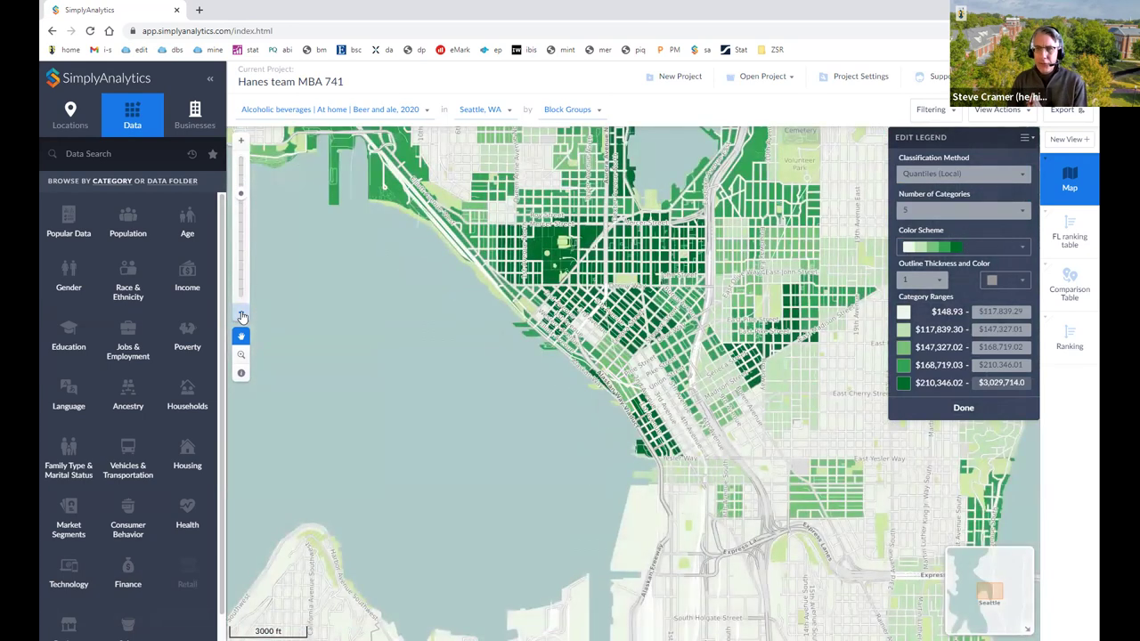
{"action": "left_click", "coordinate": [591, 111]}
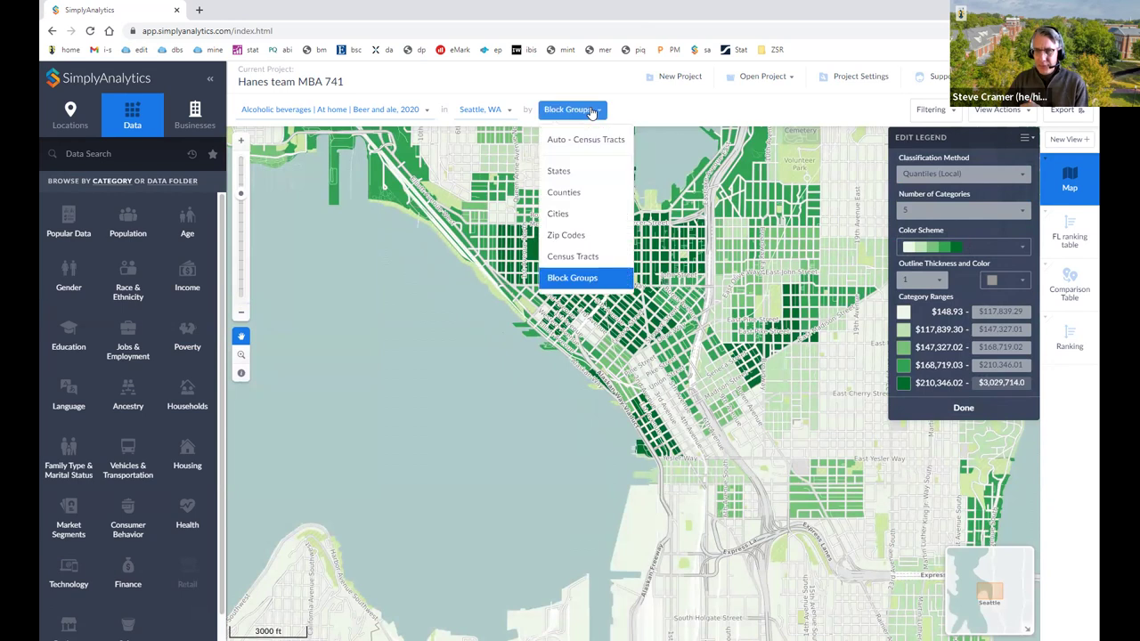
{"action": "left_click", "coordinate": [623, 111]}
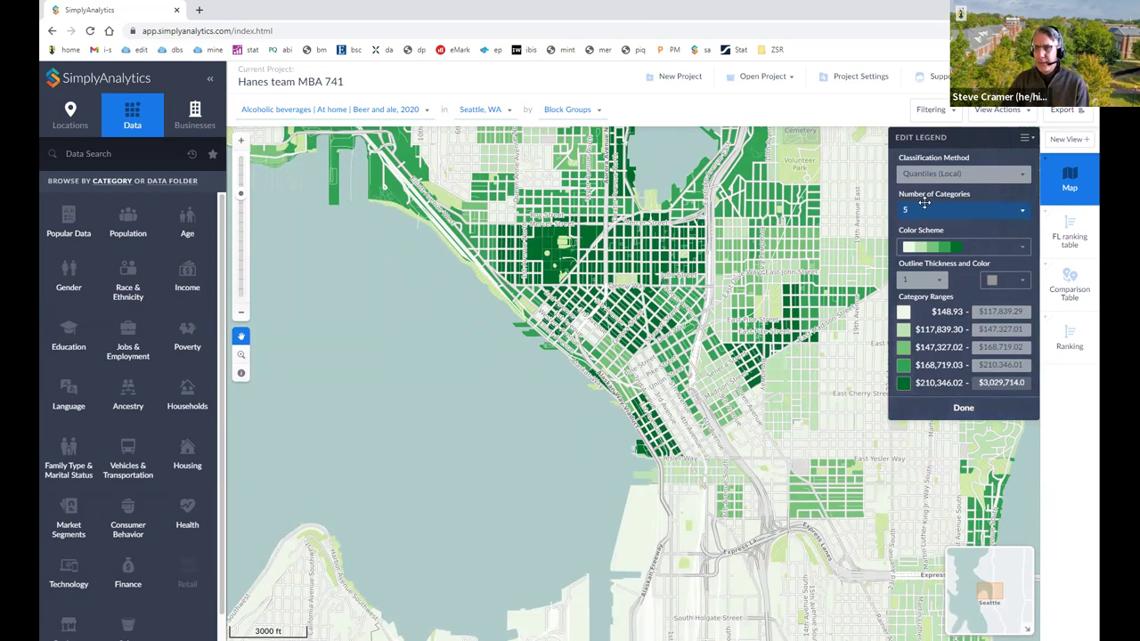
{"action": "left_click", "coordinate": [926, 176]}
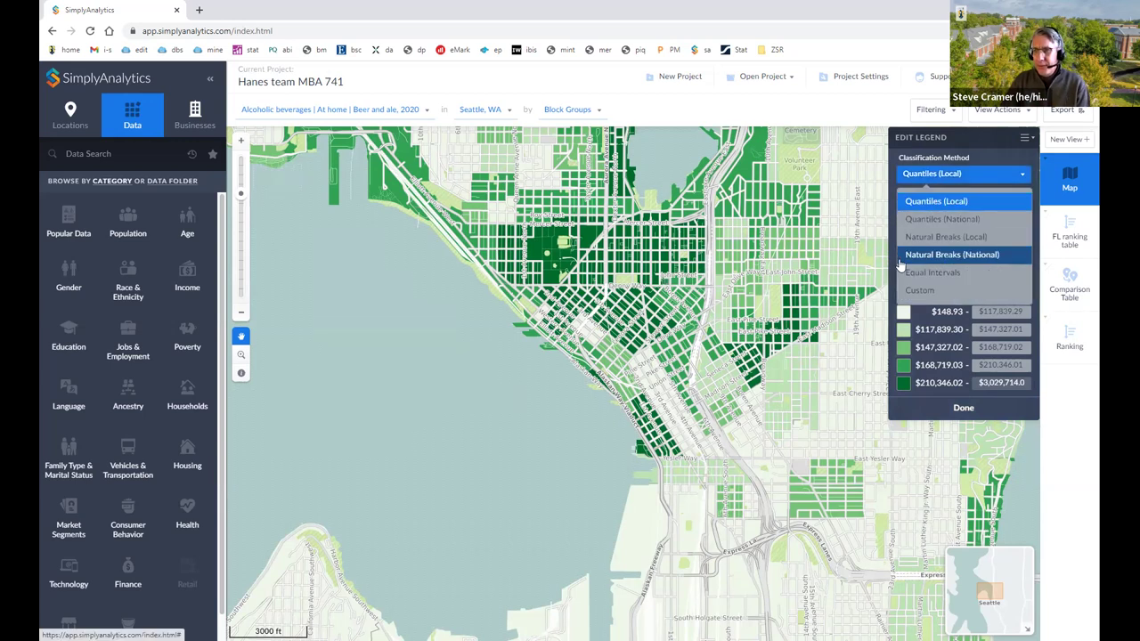
{"action": "left_click", "coordinate": [922, 238]}
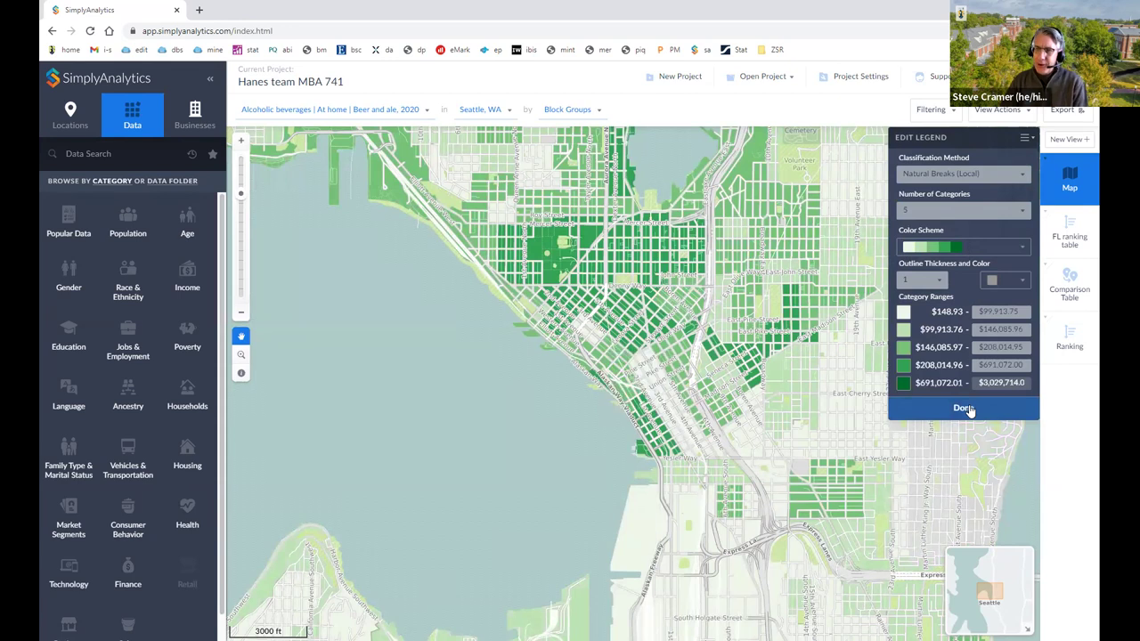
{"action": "left_click", "coordinate": [964, 409]}
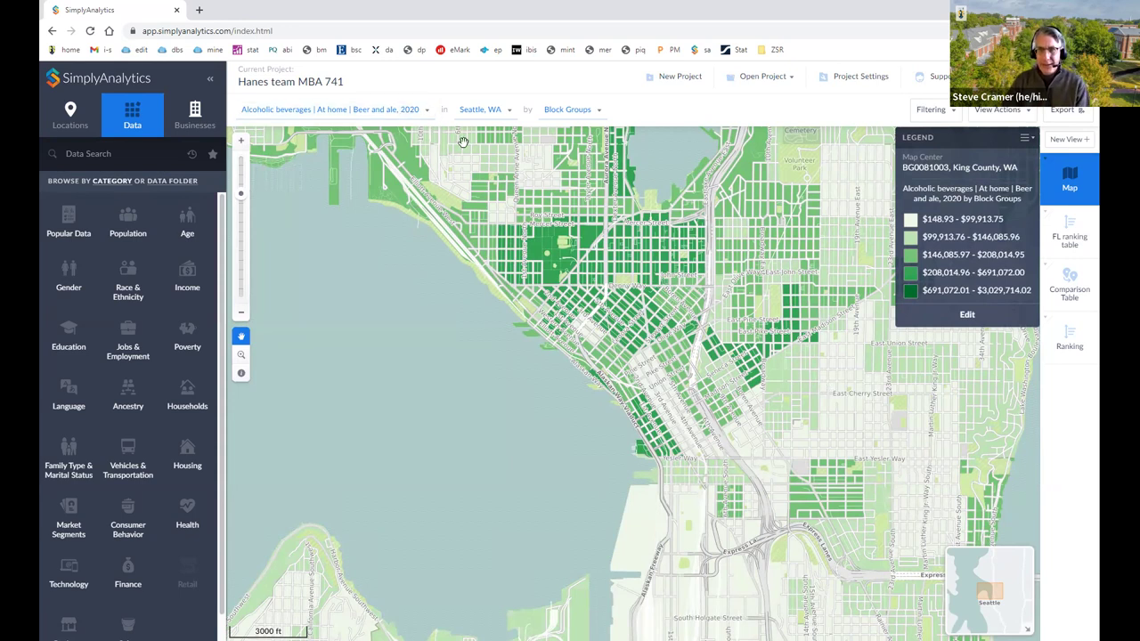
- Map Median Household Income, 2020, review the legend unchanged, then view the FL ranking table
{"action": "left_click", "coordinate": [345, 110]}
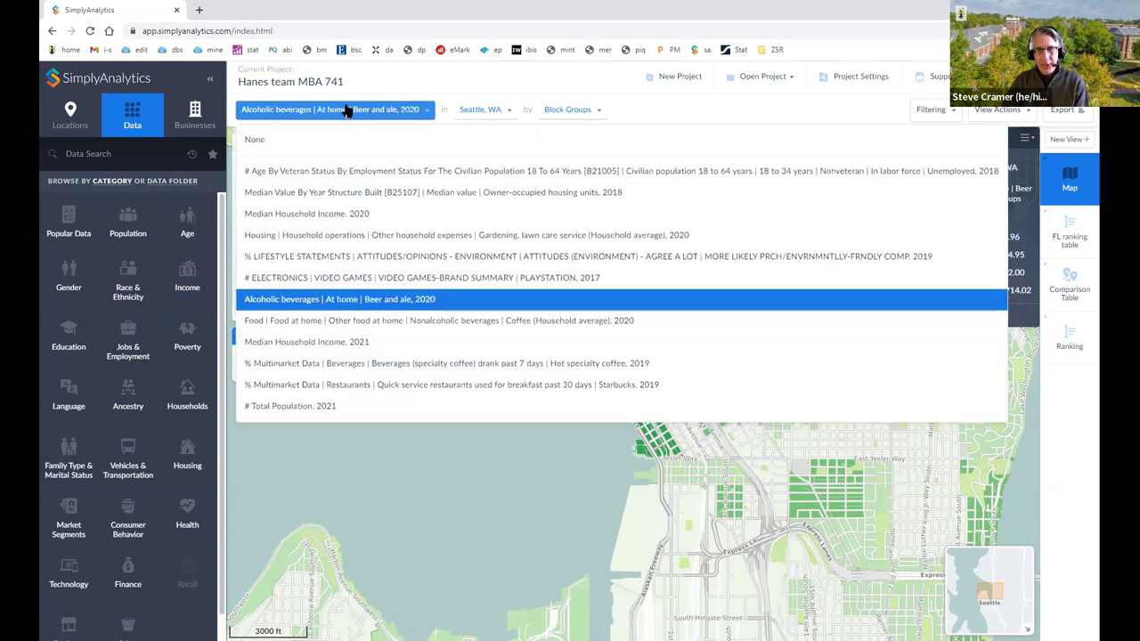
{"action": "left_click", "coordinate": [321, 212]}
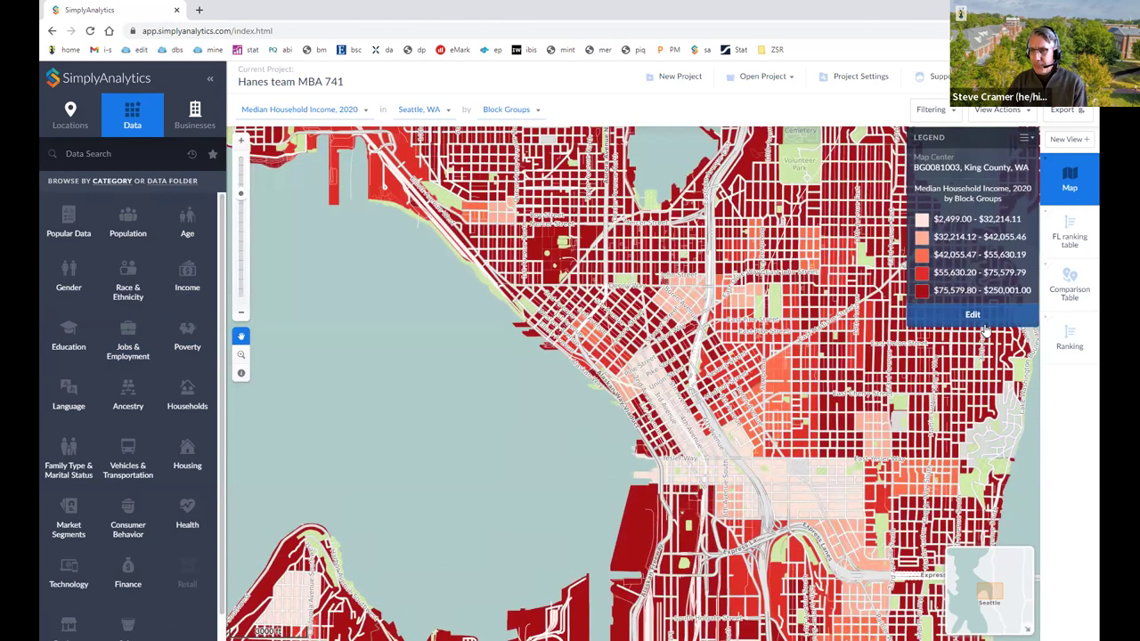
{"action": "left_click", "coordinate": [972, 314]}
{"action": "left_click", "coordinate": [935, 179]}
{"action": "left_click", "coordinate": [956, 211]}
{"action": "left_click", "coordinate": [966, 407]}
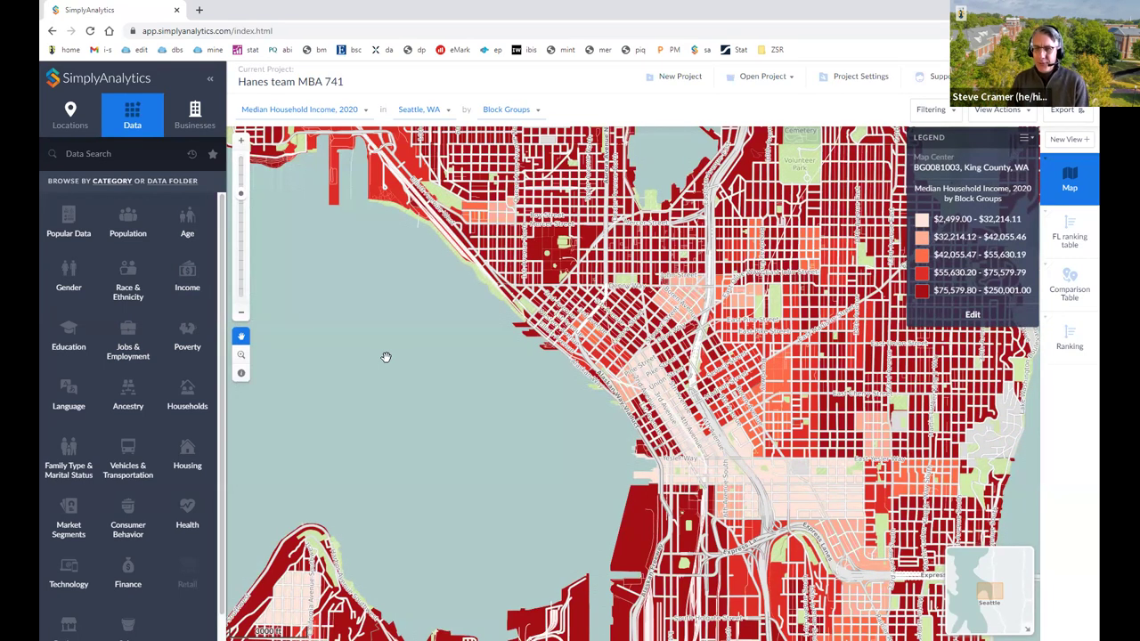
{"action": "left_click", "coordinate": [1071, 230]}
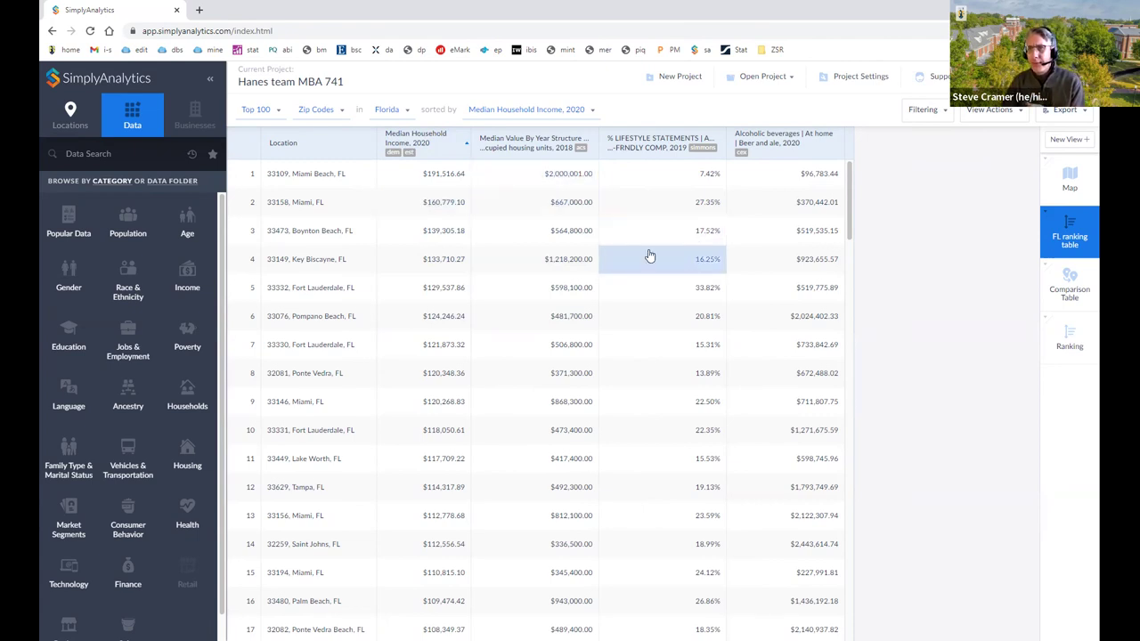
- Check the % LIFESTYLE STATEMENTS column menu, then switch back to the Seattle map
{"action": "left_click", "coordinate": [660, 146]}
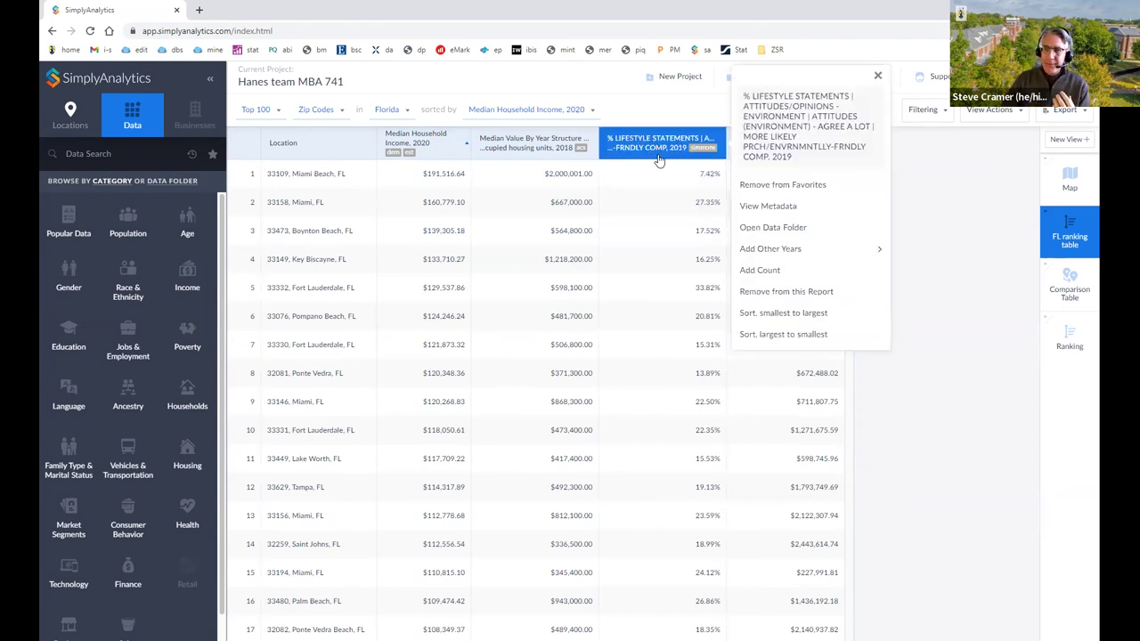
{"action": "left_click", "coordinate": [674, 107]}
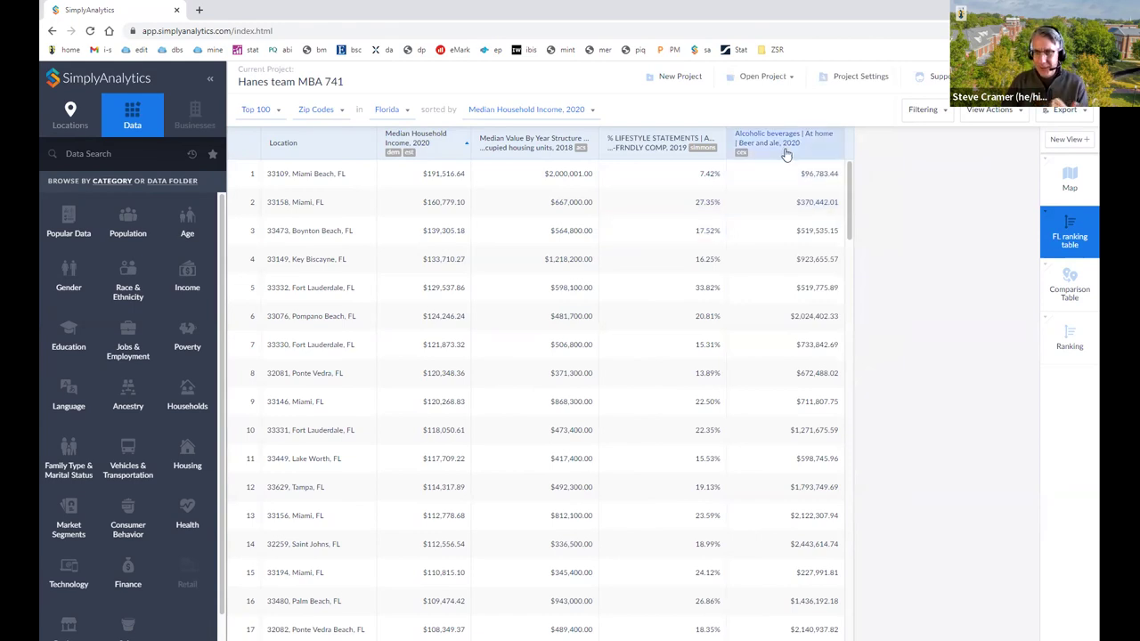
{"action": "left_click", "coordinate": [1063, 184]}
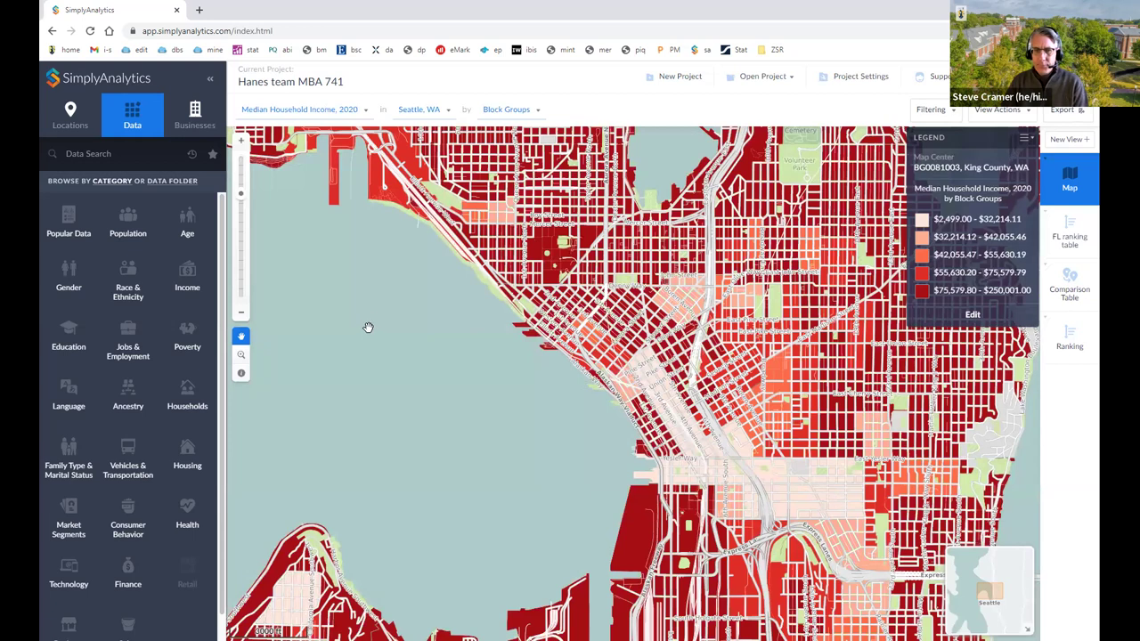
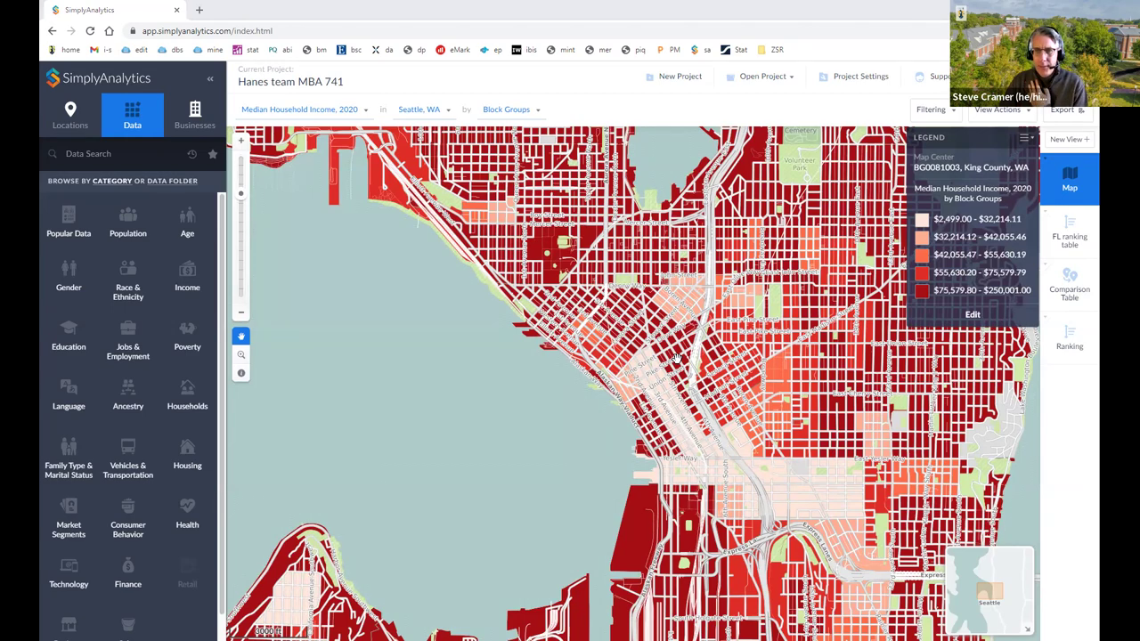
- Switch from the SimplyAnalytics Seattle income map to the Word assignment document
{"action": "key", "text": "alt+Tab"}
{"action": "scroll", "coordinate": [570, 357], "scroll_direction": "up", "scroll_amount": 5}
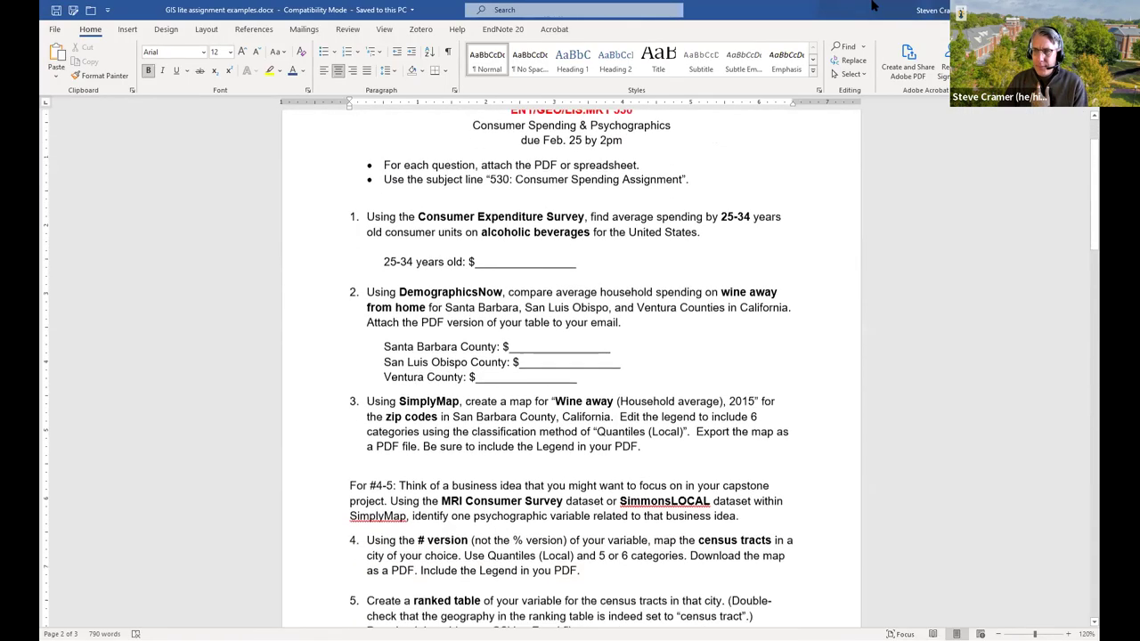
{"action": "scroll", "coordinate": [570, 356], "scroll_direction": "down", "scroll_amount": 1}
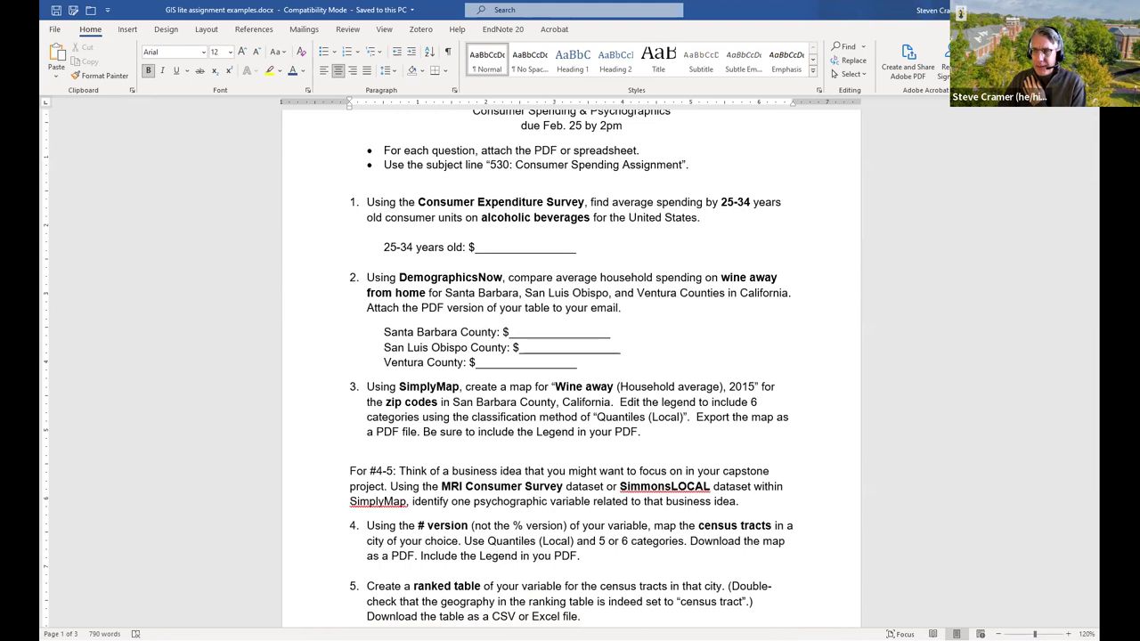
{"action": "double_click", "coordinate": [623, 8]}
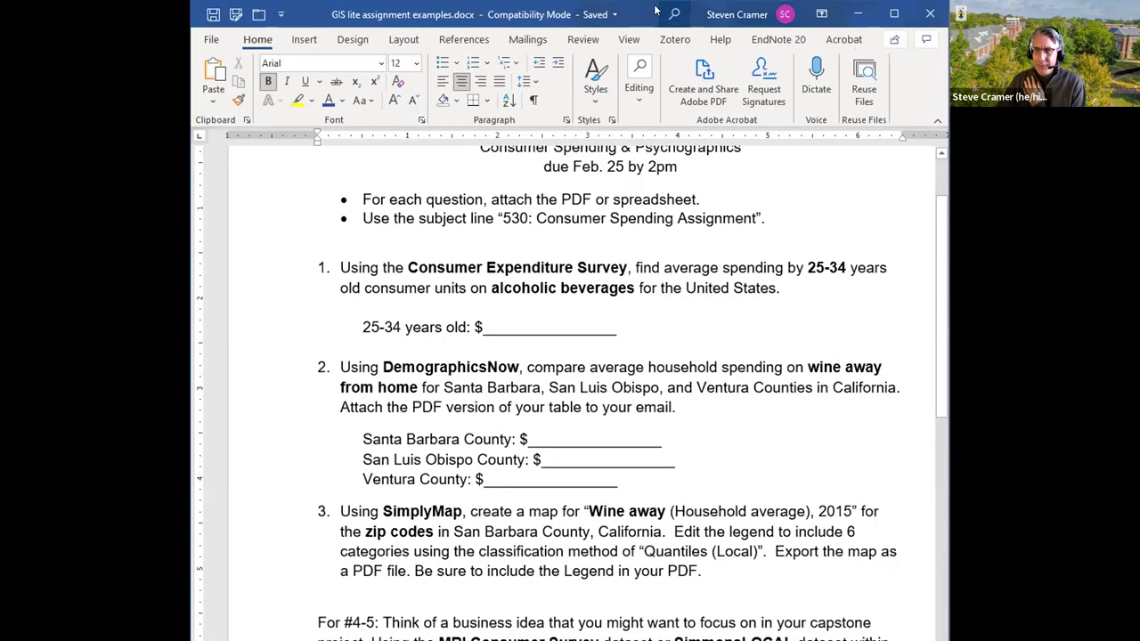
{"action": "left_click", "coordinate": [896, 13]}
{"action": "left_click", "coordinate": [817, 10]}
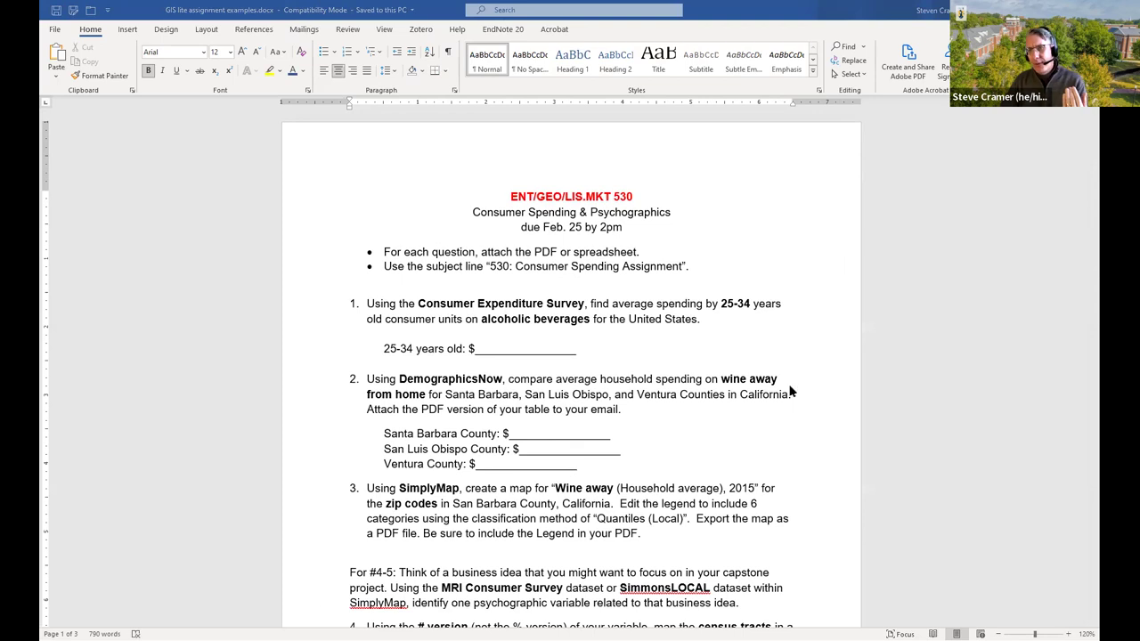
{"action": "scroll", "coordinate": [790, 392], "scroll_direction": "down", "scroll_amount": 2}
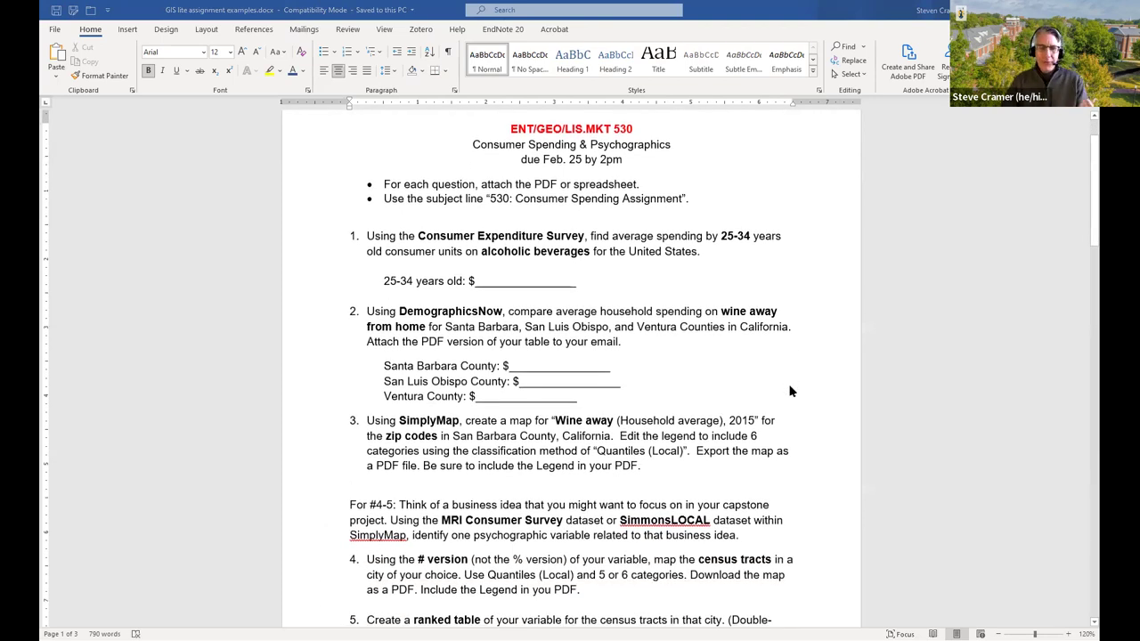
{"action": "scroll", "coordinate": [677, 427], "scroll_direction": "down", "scroll_amount": 2}
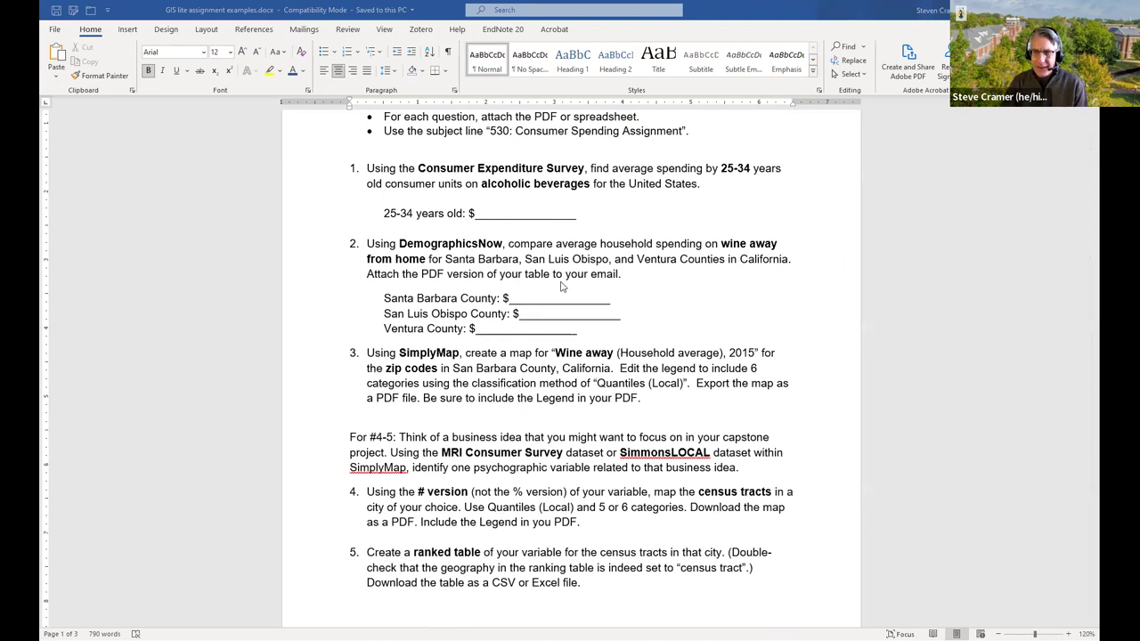
{"action": "scroll", "coordinate": [567, 290], "scroll_direction": "up", "scroll_amount": 2}
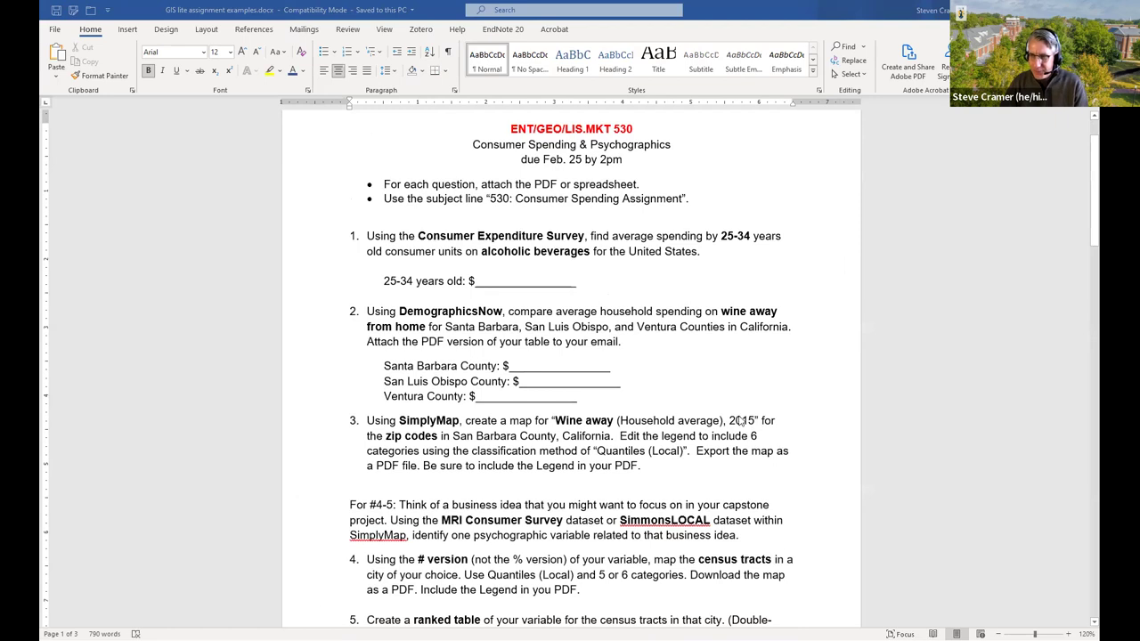
{"action": "left_click", "coordinate": [691, 420]}
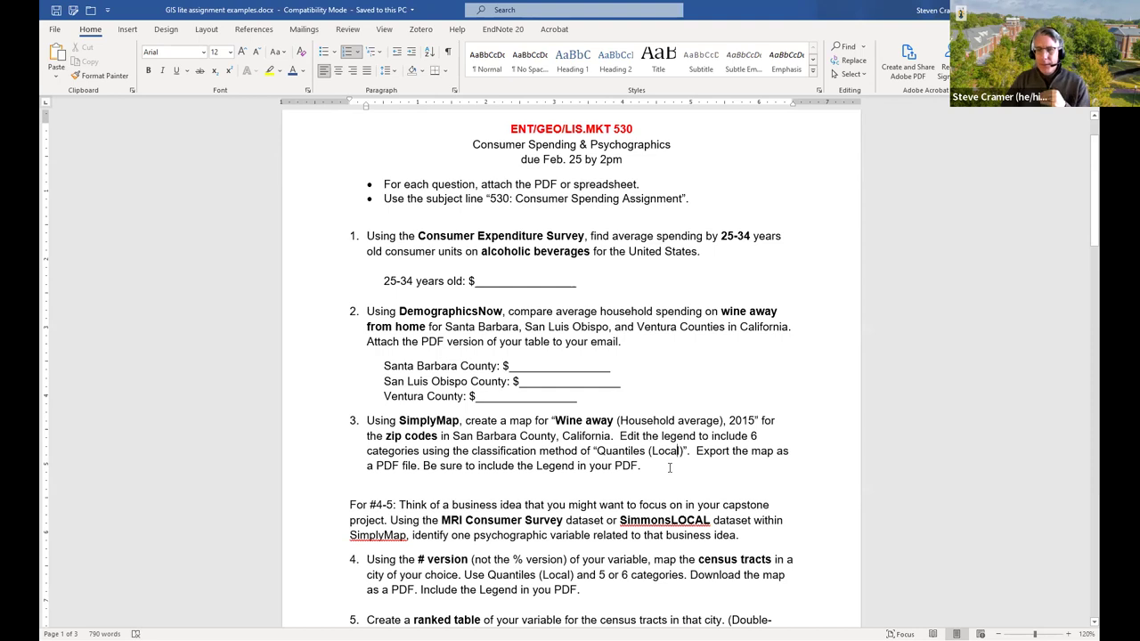
{"action": "scroll", "coordinate": [670, 468], "scroll_direction": "down", "scroll_amount": 2}
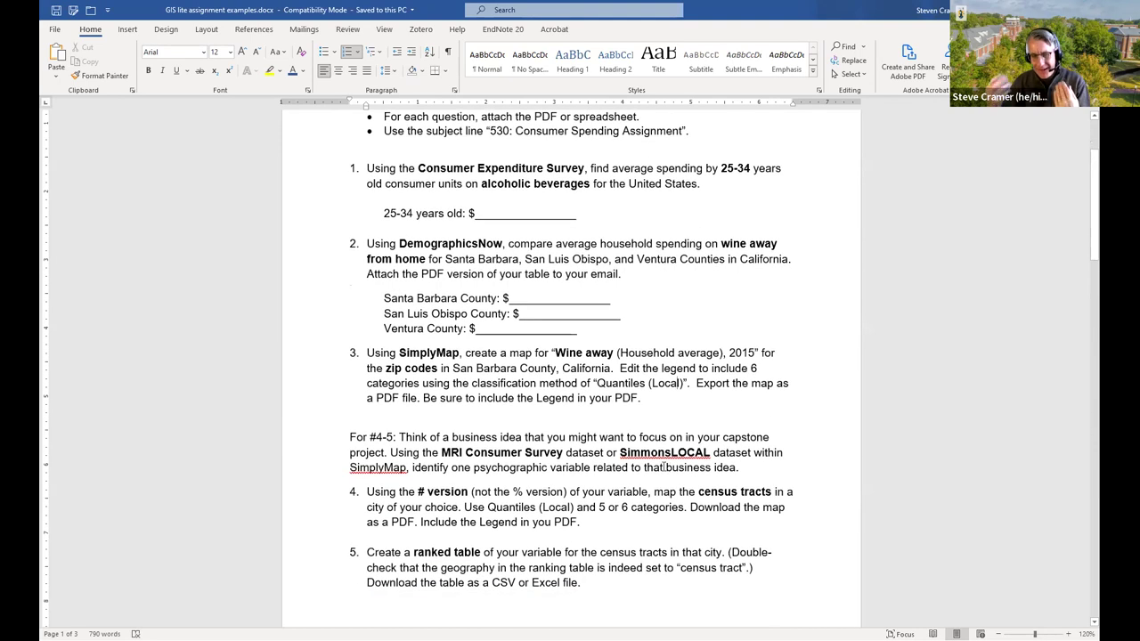
{"action": "scroll", "coordinate": [664, 466], "scroll_direction": "down", "scroll_amount": 1}
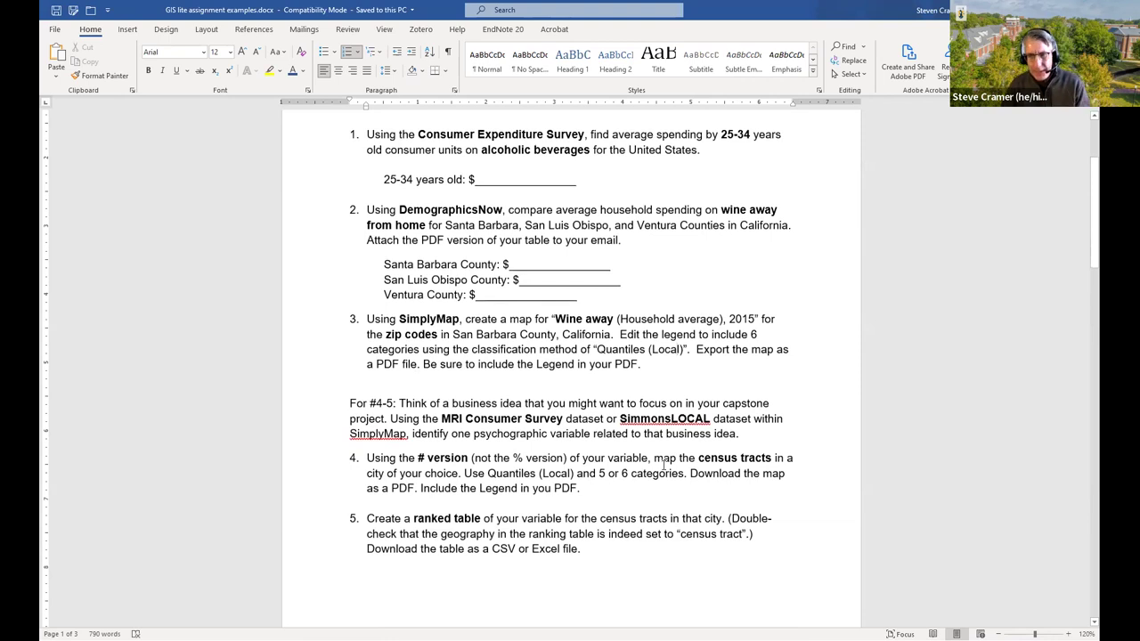
- Highlight the For #4-5 paragraph and questions 4–5, then scroll down to page 2
{"action": "left_click_drag", "start_coordinate": [580, 548], "coordinate": [353, 406]}
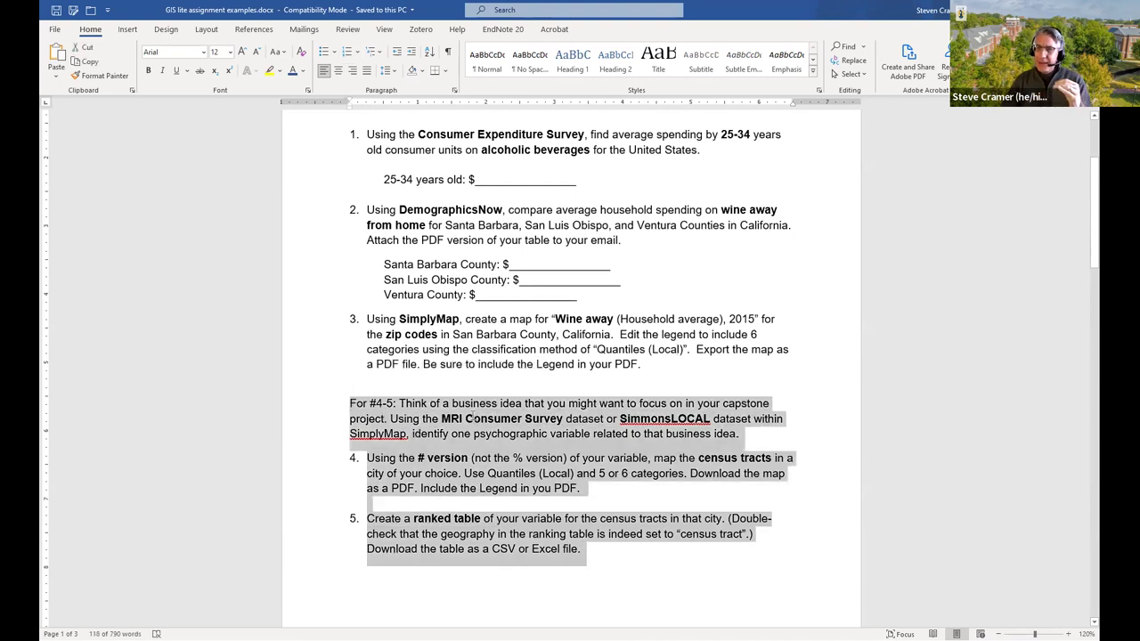
{"action": "left_click", "coordinate": [474, 418]}
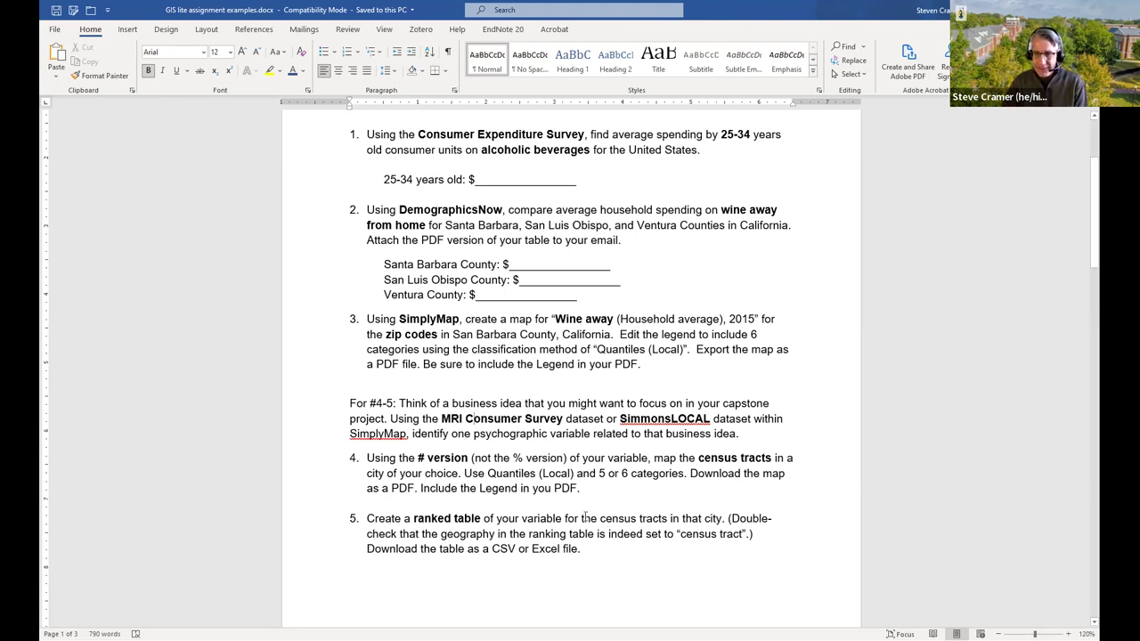
{"action": "left_click_drag", "start_coordinate": [582, 518], "coordinate": [627, 519]}
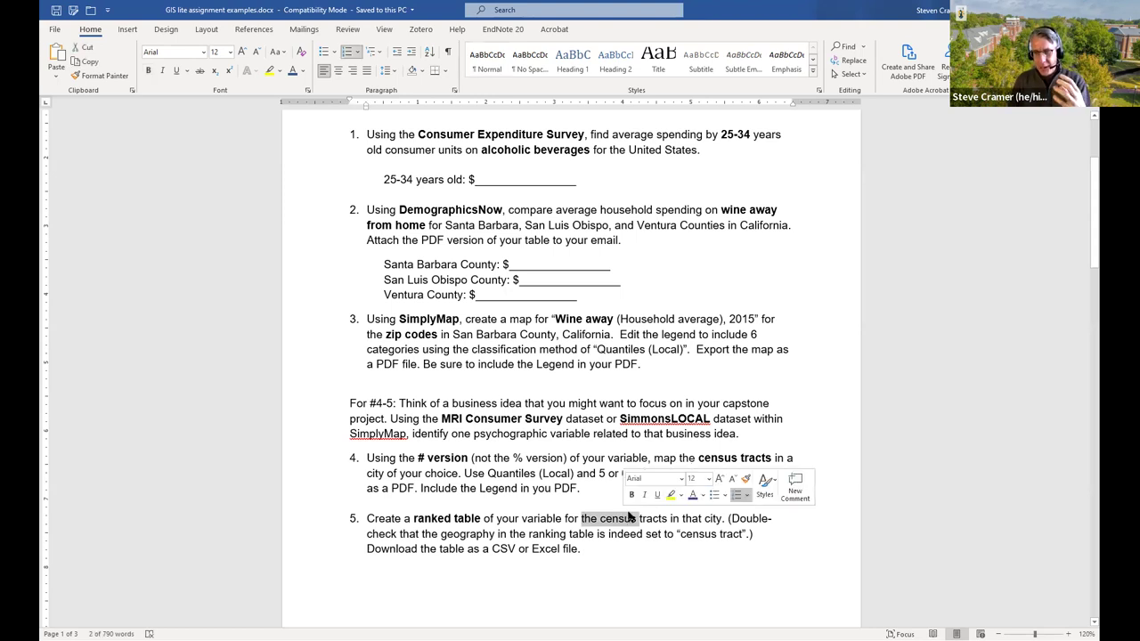
{"action": "scroll", "coordinate": [628, 517], "scroll_direction": "up", "scroll_amount": 3}
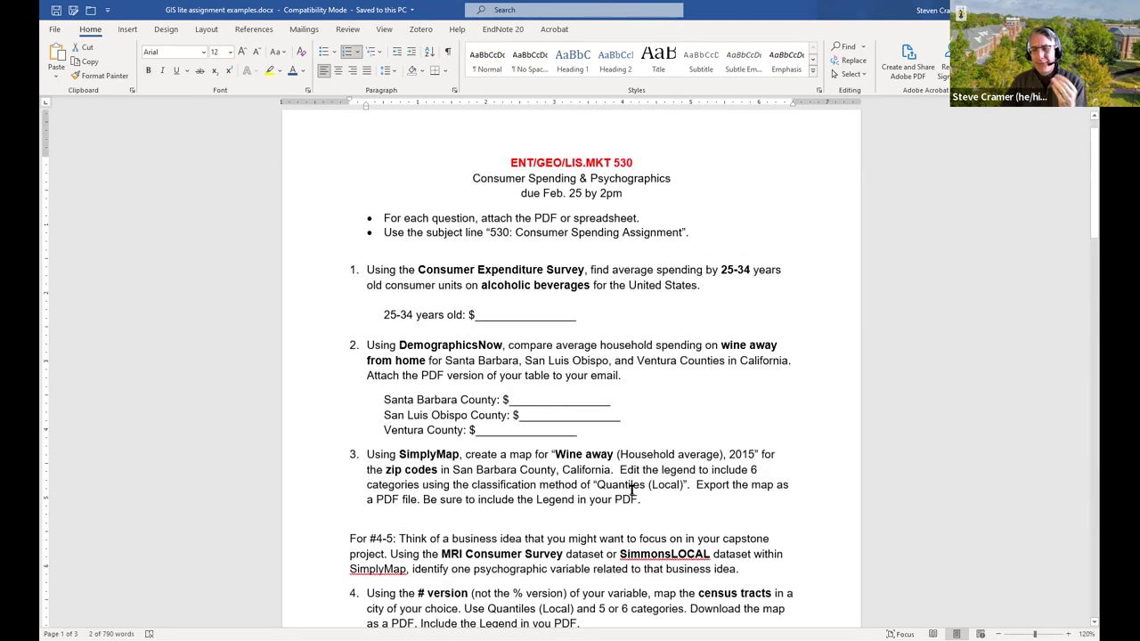
{"action": "scroll", "coordinate": [635, 488], "scroll_direction": "down", "scroll_amount": 2}
- Highlight the Project 2 objective and 'regional community health', then scroll to the MBA 741 page
{"action": "scroll", "coordinate": [626, 489], "scroll_direction": "down", "scroll_amount": 10}
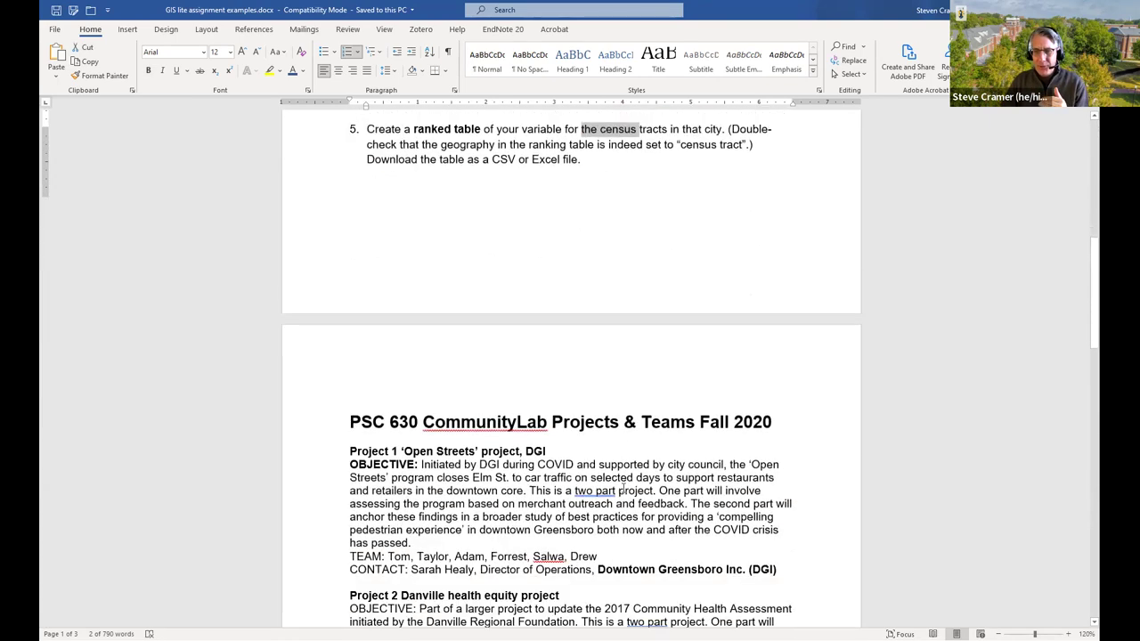
{"action": "scroll", "coordinate": [619, 488], "scroll_direction": "up", "scroll_amount": 1}
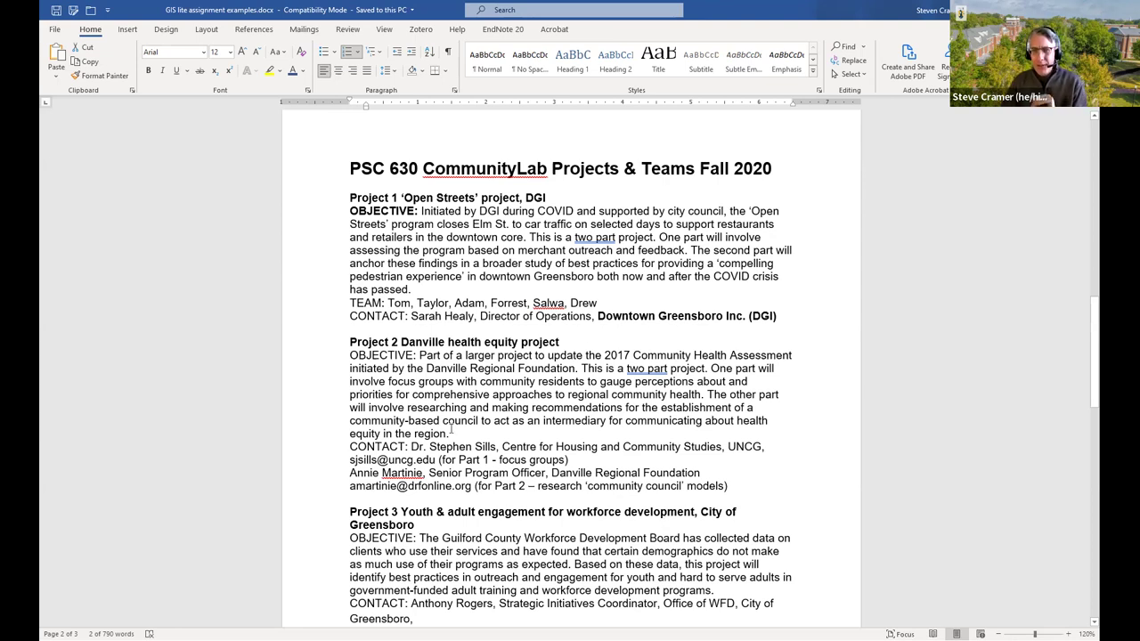
{"action": "left_click_drag", "start_coordinate": [449, 434], "coordinate": [352, 359]}
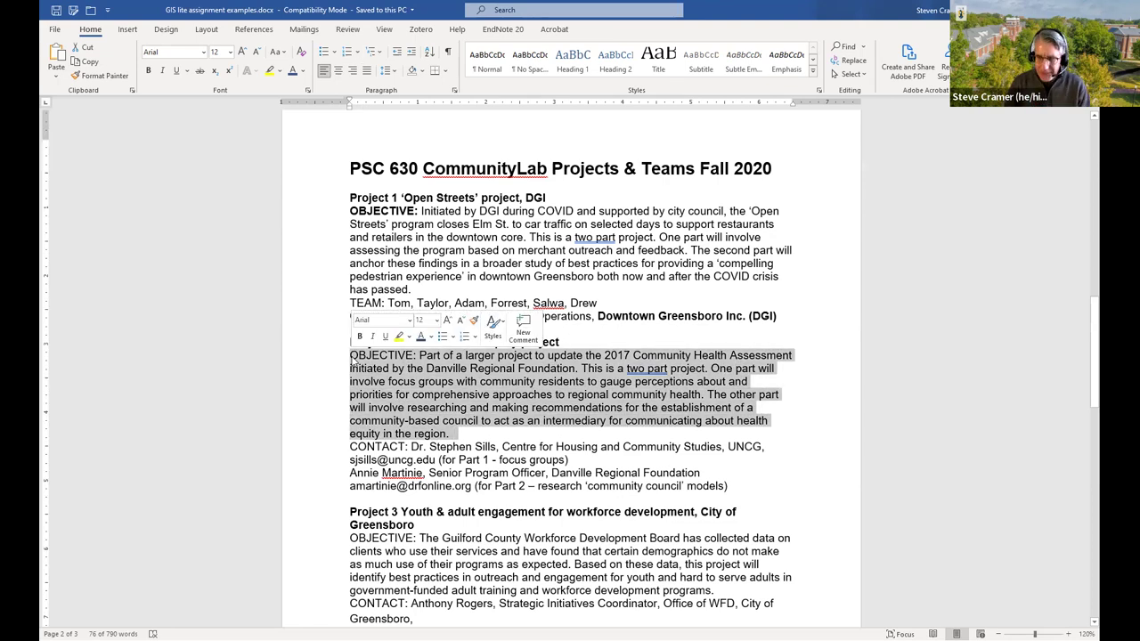
{"action": "left_click", "coordinate": [599, 420]}
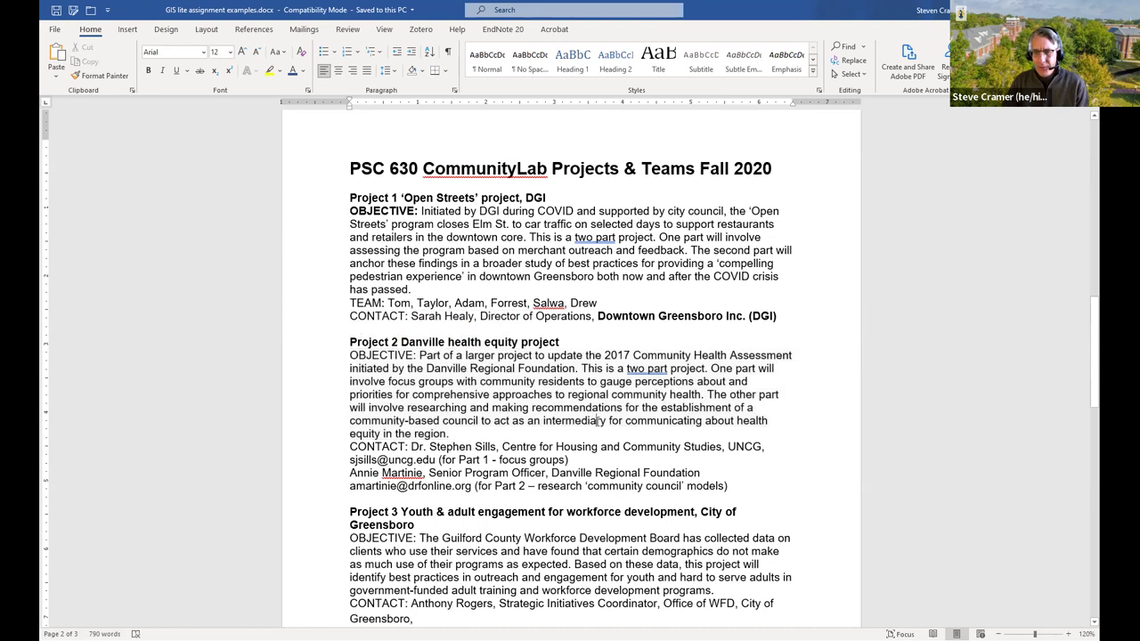
{"action": "left_click_drag", "start_coordinate": [568, 394], "coordinate": [700, 399]}
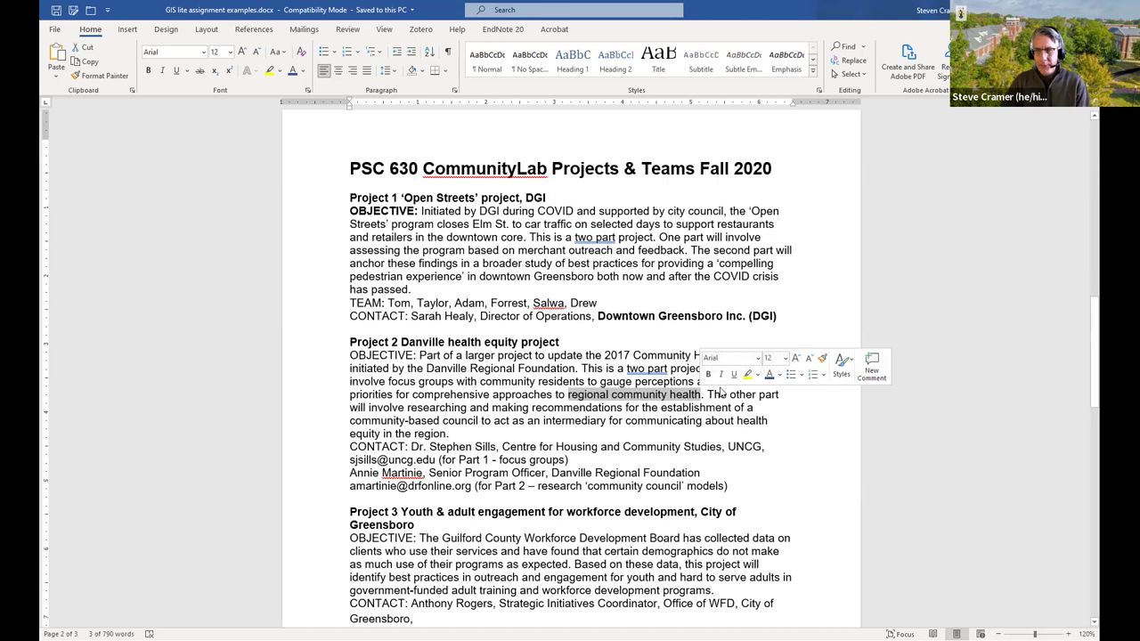
{"action": "scroll", "coordinate": [679, 368], "scroll_direction": "down", "scroll_amount": 8}
- Highlight 'Gallins Farm', then scroll back up toward the consumer spending questions
{"action": "scroll", "coordinate": [678, 369], "scroll_direction": "down", "scroll_amount": 5}
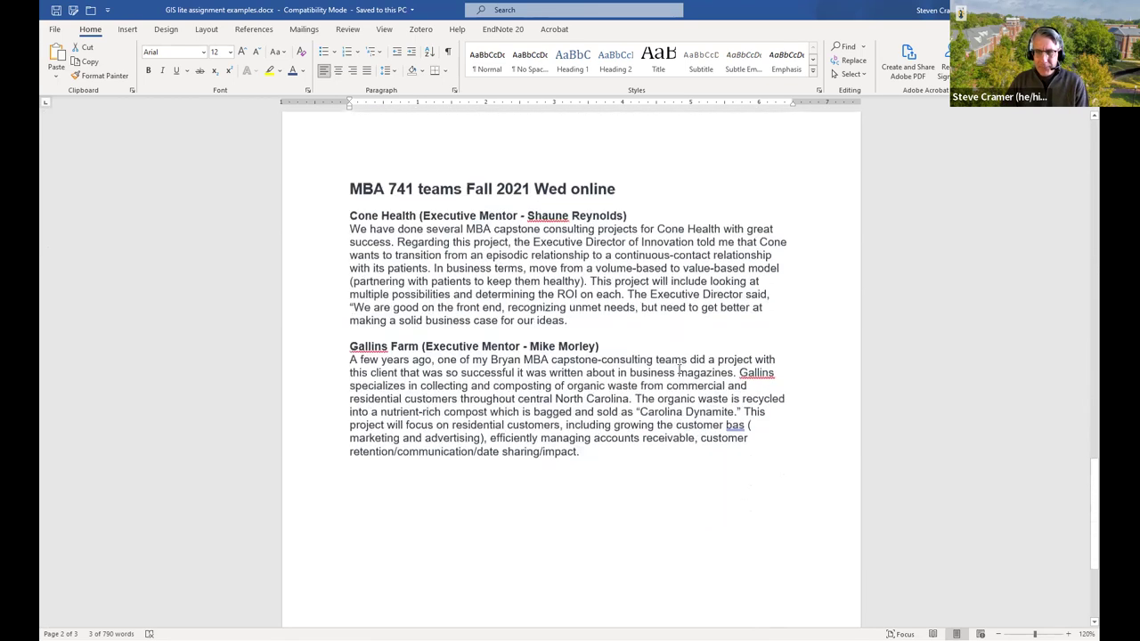
{"action": "scroll", "coordinate": [679, 368], "scroll_direction": "up", "scroll_amount": 1}
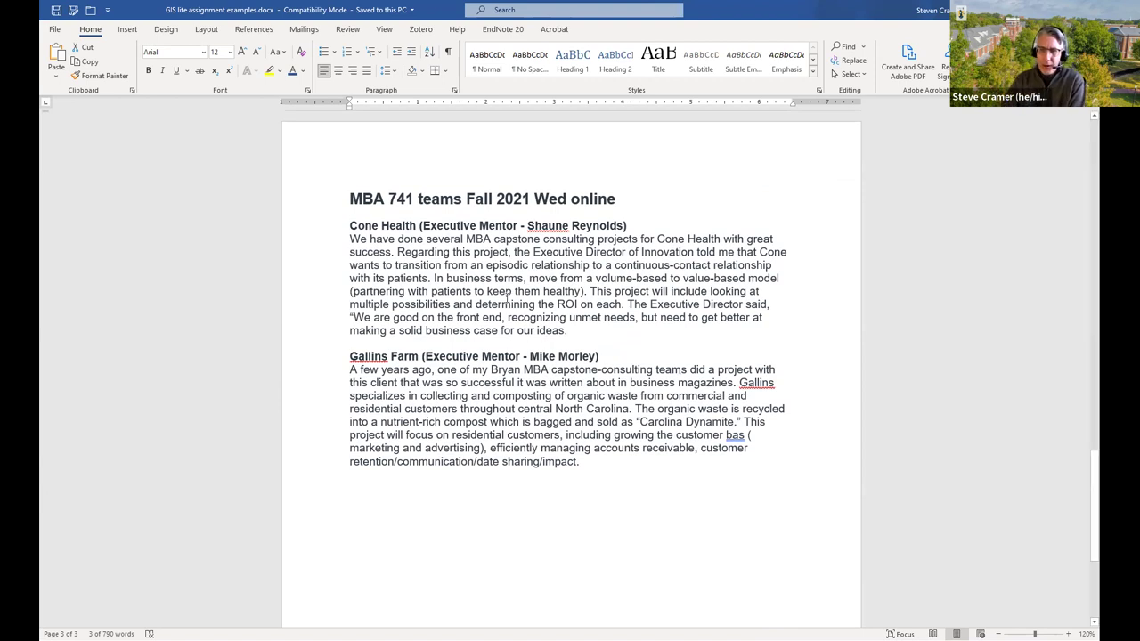
{"action": "left_click_drag", "start_coordinate": [423, 356], "coordinate": [374, 356]}
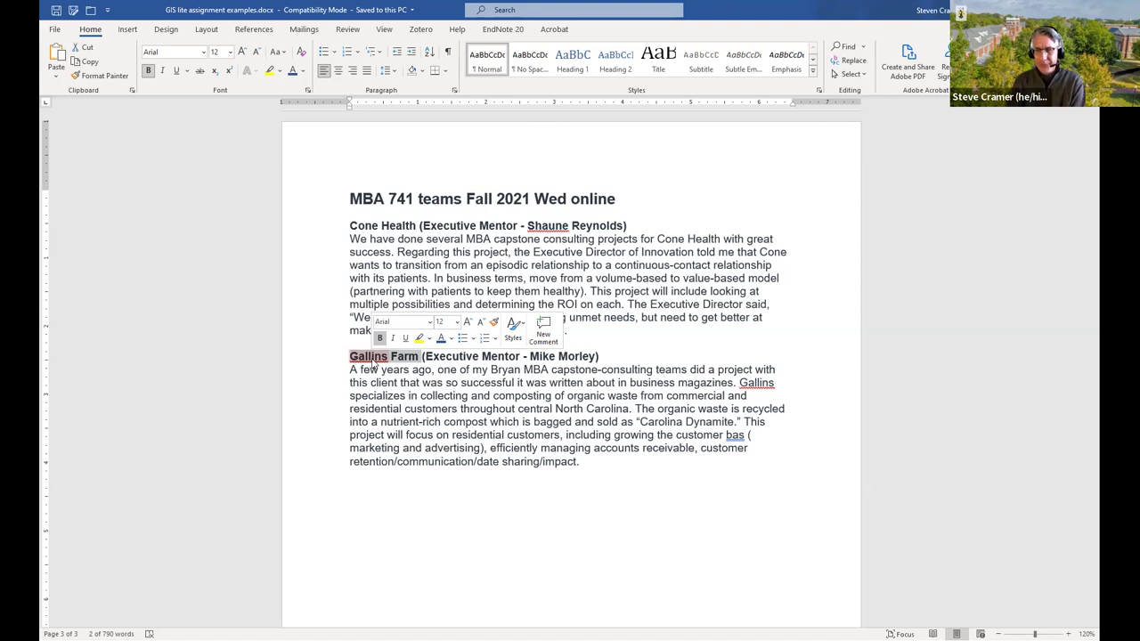
{"action": "scroll", "coordinate": [331, 388], "scroll_direction": "up", "scroll_amount": 12}
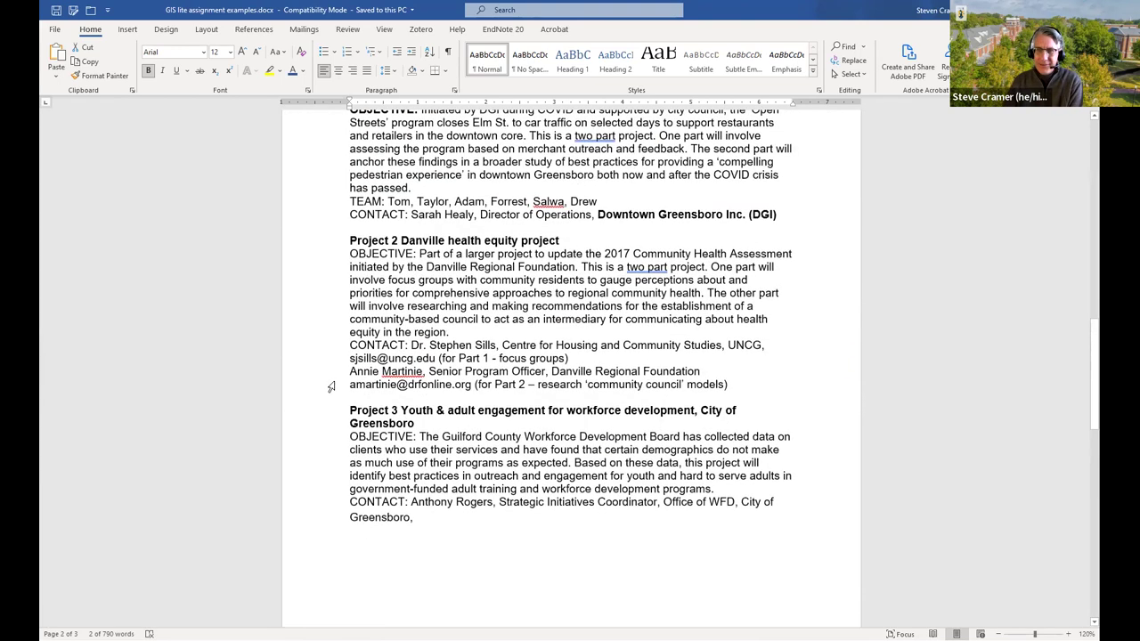
{"action": "scroll", "coordinate": [331, 388], "scroll_direction": "up", "scroll_amount": 15}
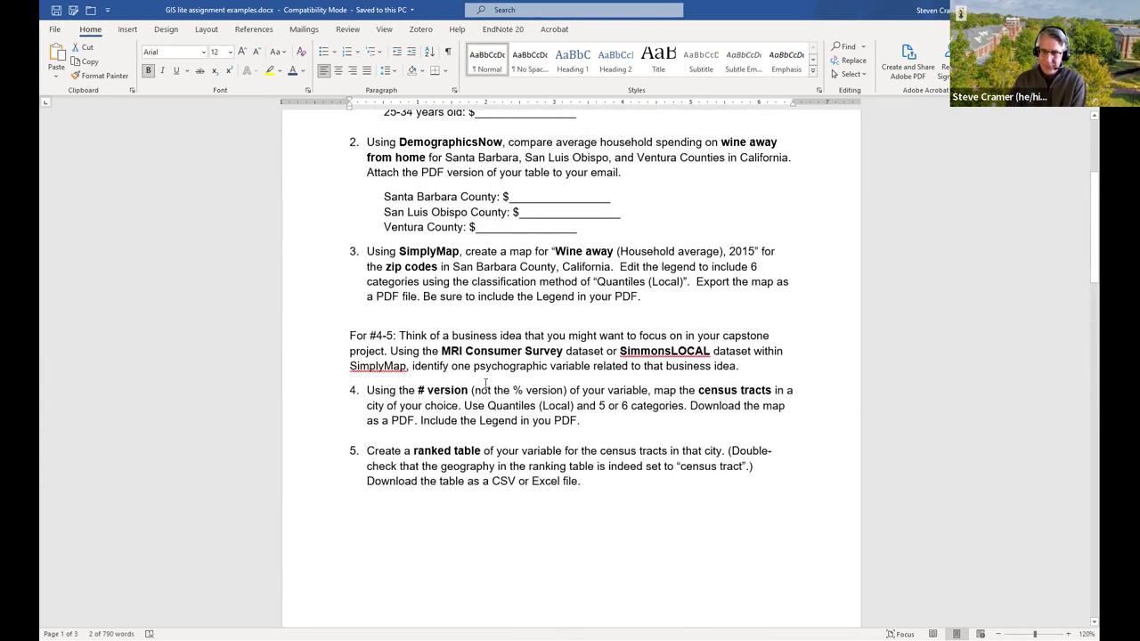